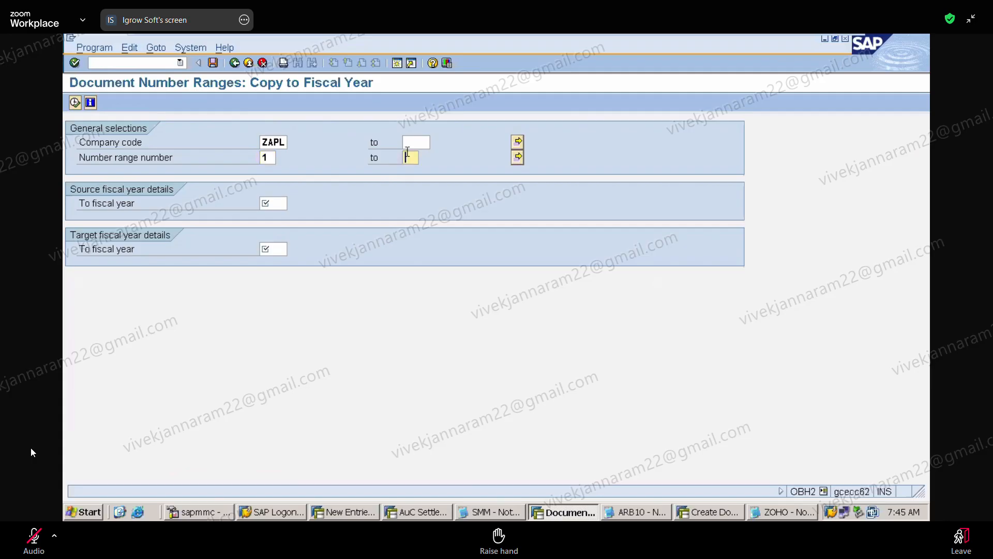
Fill in the number range copy for ZAPL with upper range number 99, source fiscal year 2024 and target fiscal year 2025.
text(99)
click(270, 204)
text(20)
click(273, 216)
click(270, 250)
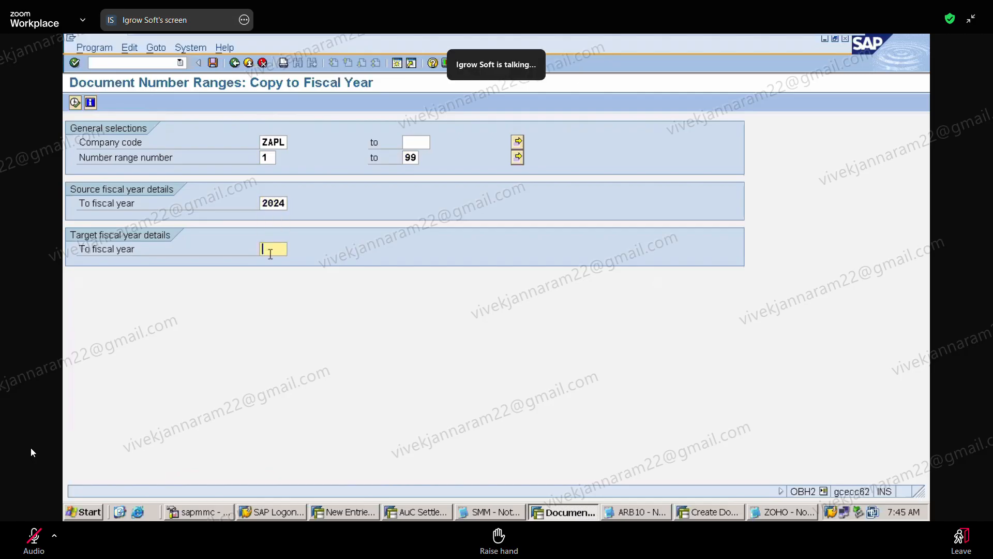
text(2025)
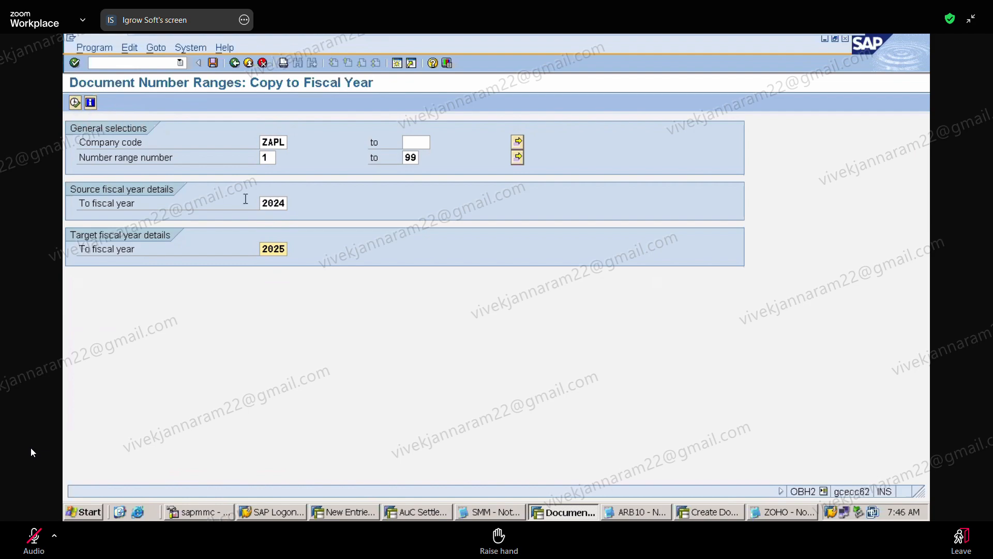
mouse_move(673, 35)
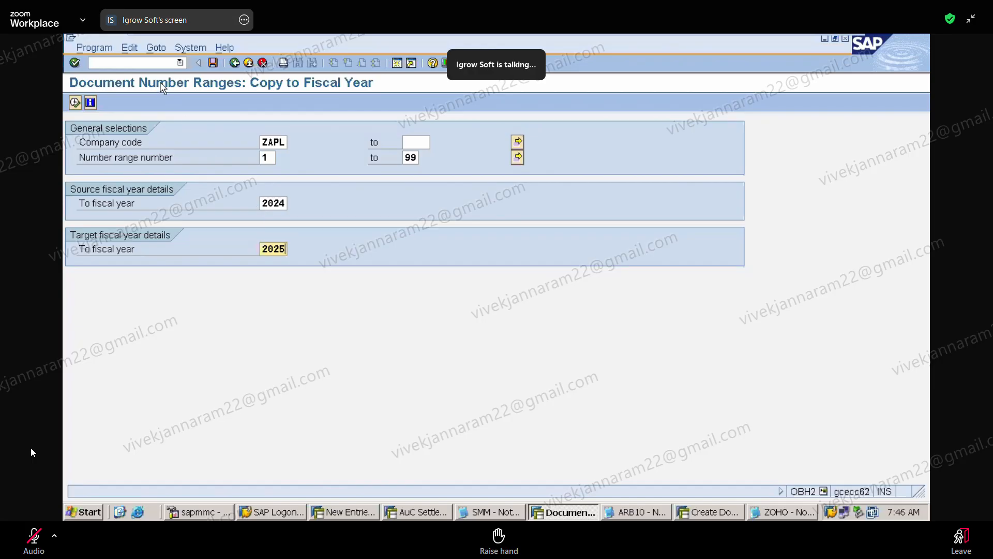
Open the Change Vendor transaction FK02.
click(138, 64)
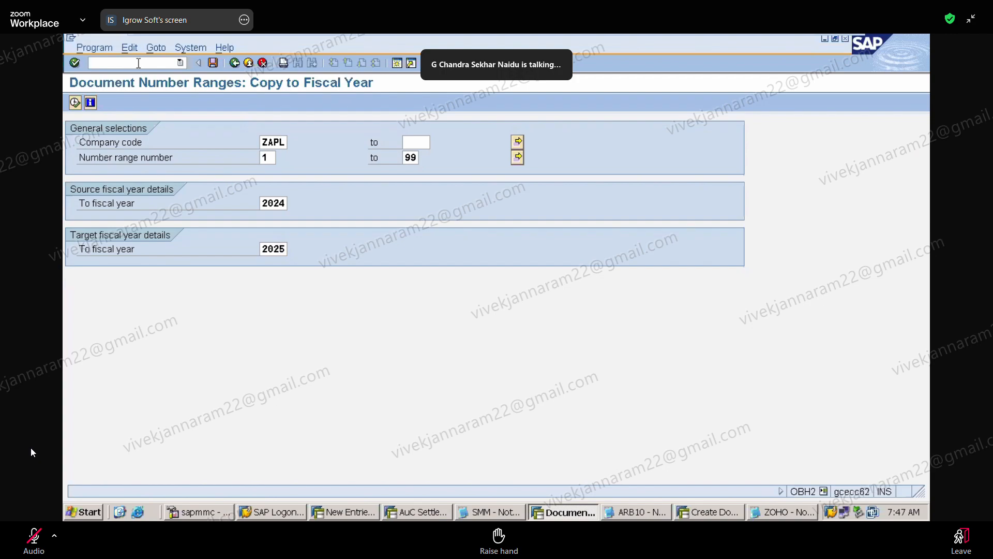
text(/N)
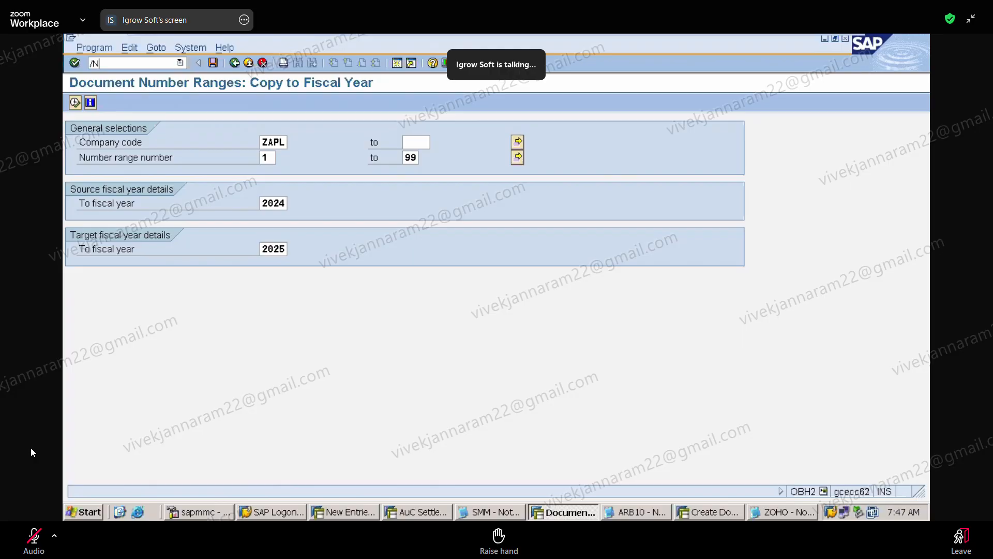
text(F)
text(BN1)
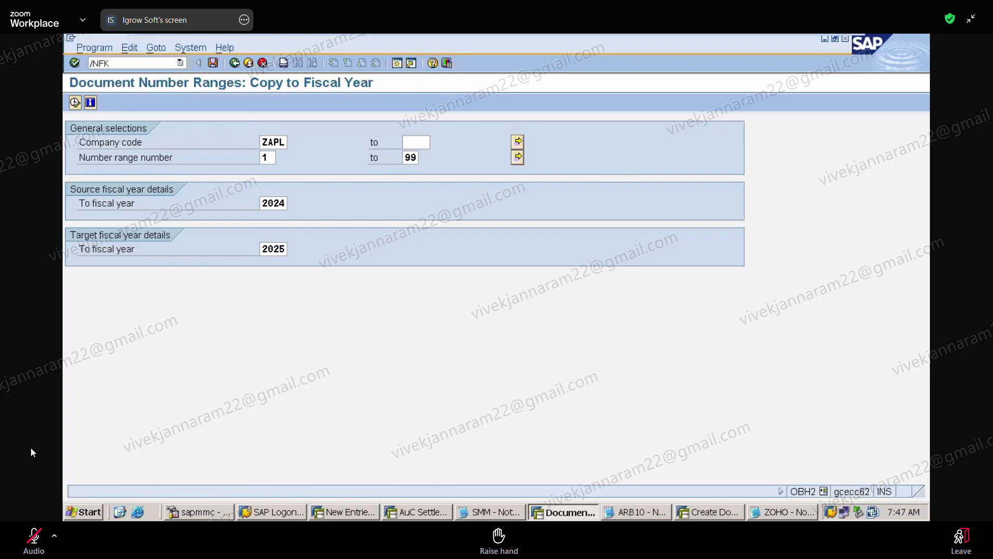
key(Return)
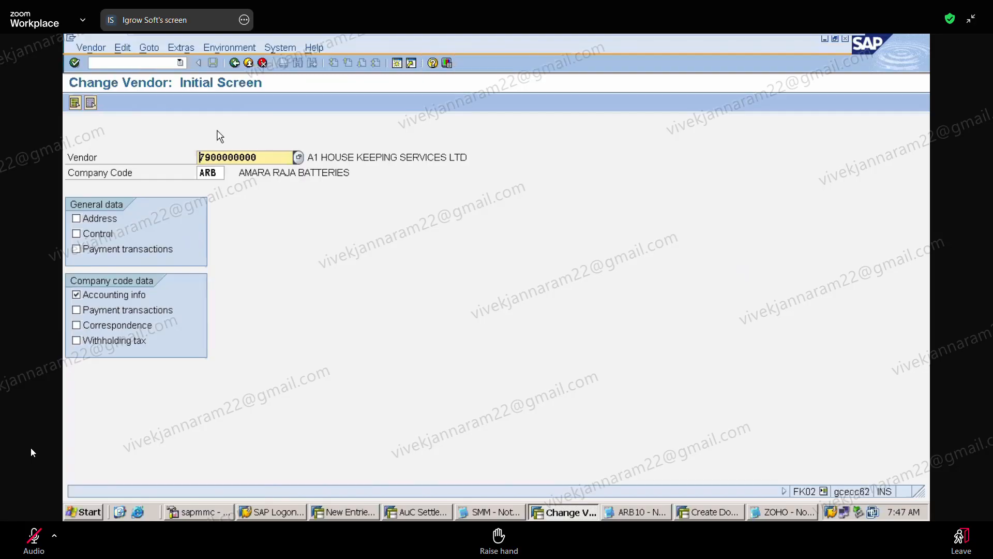
Set the company code for the vendor lookup to ZAPL.
click(224, 173)
key(BackSpace)
key(BackSpace)
key(BackSpace)
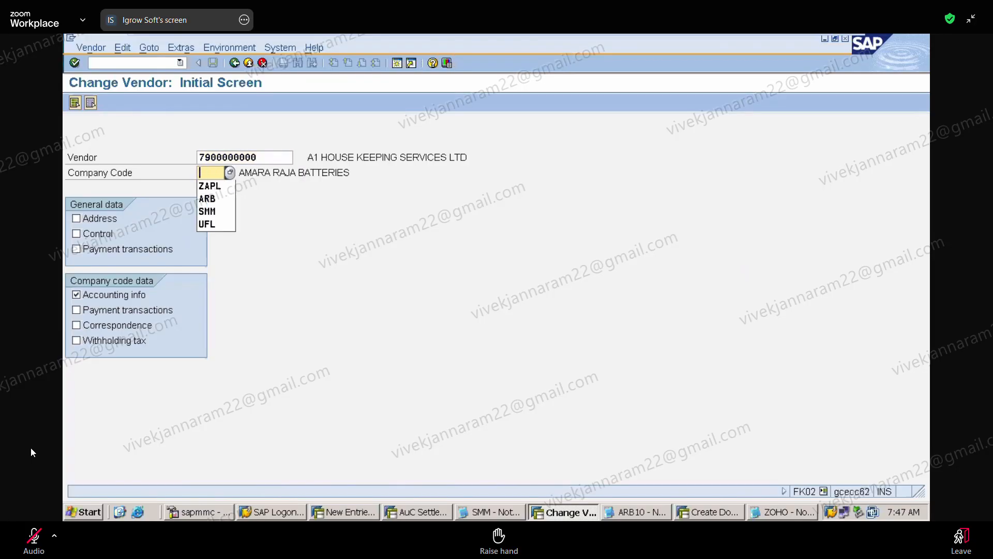
text(ZAPL)
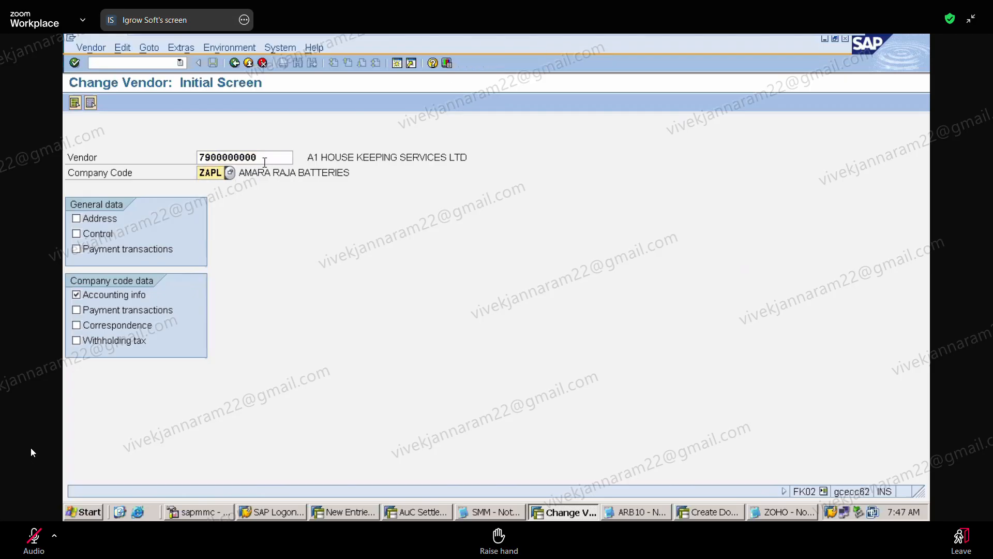
Choose the vendor account of A1 House Keeping Services Ltd and open its master record with the Address data included.
click(283, 158)
key(BackSpace)
key(BackSpace)
key(BackSpace)
key(BackSpace)
key(BackSpace)
key(BackSpace)
key(BackSpace)
key(BackSpace)
key(BackSpace)
key(BackSpace)
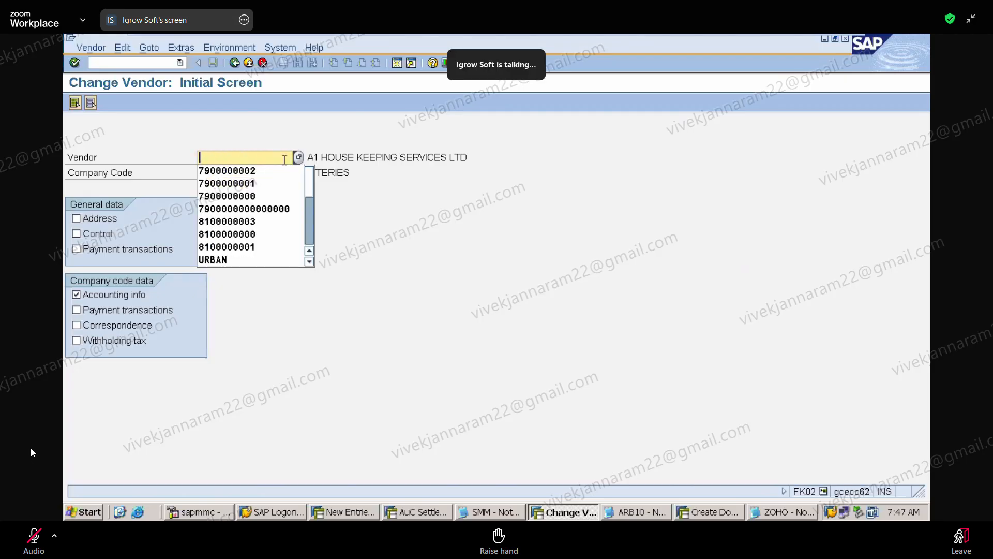
click(262, 197)
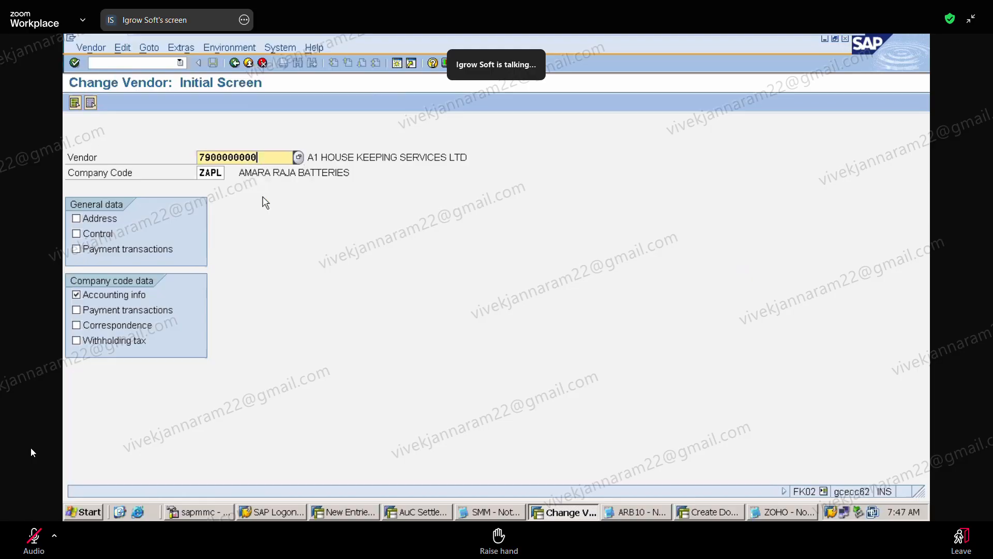
click(76, 218)
key(Return)
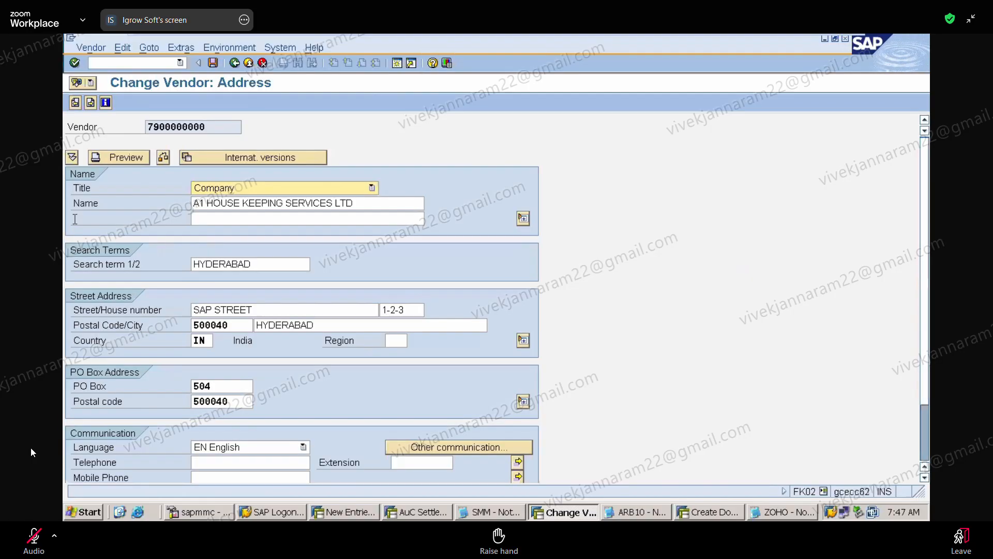
Check the vendor's administrative data for its account group and close the details.
click(184, 48)
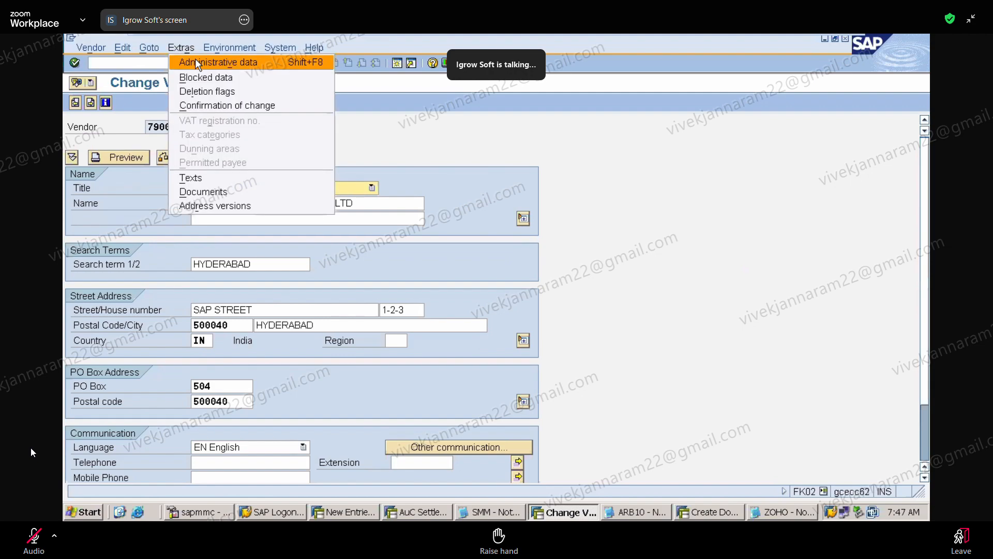
click(196, 63)
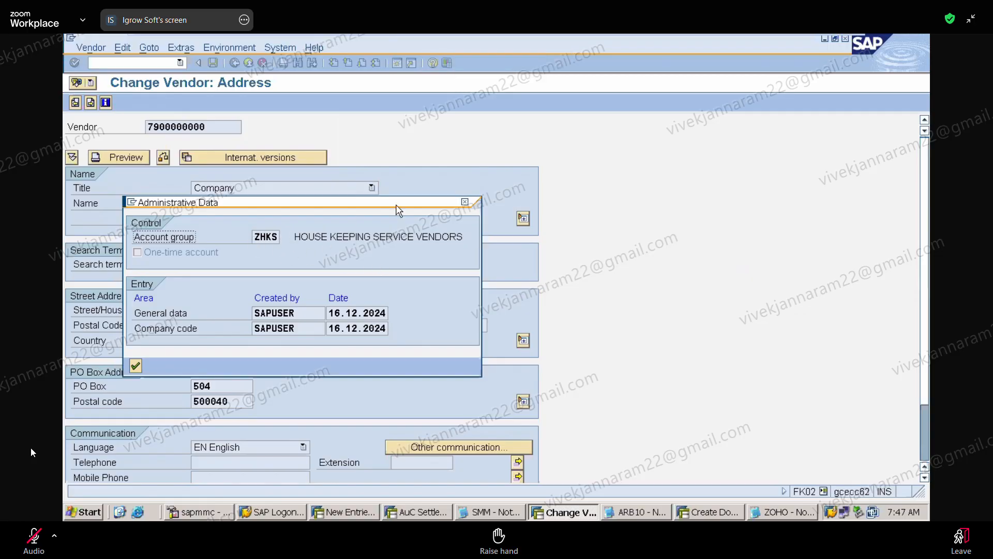
click(465, 202)
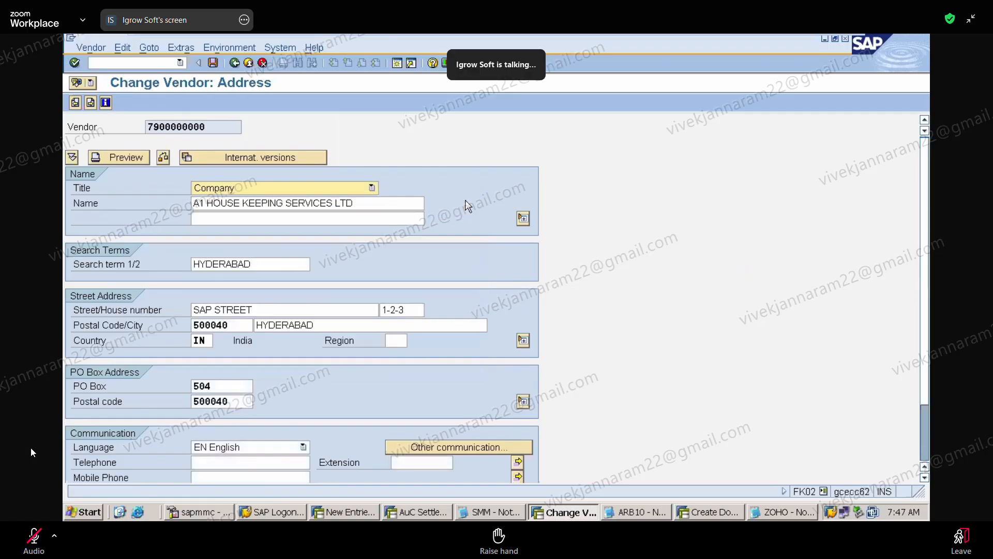
Open the vendor account groups in transaction OBD3 and jump to account group ZHKS.
click(131, 62)
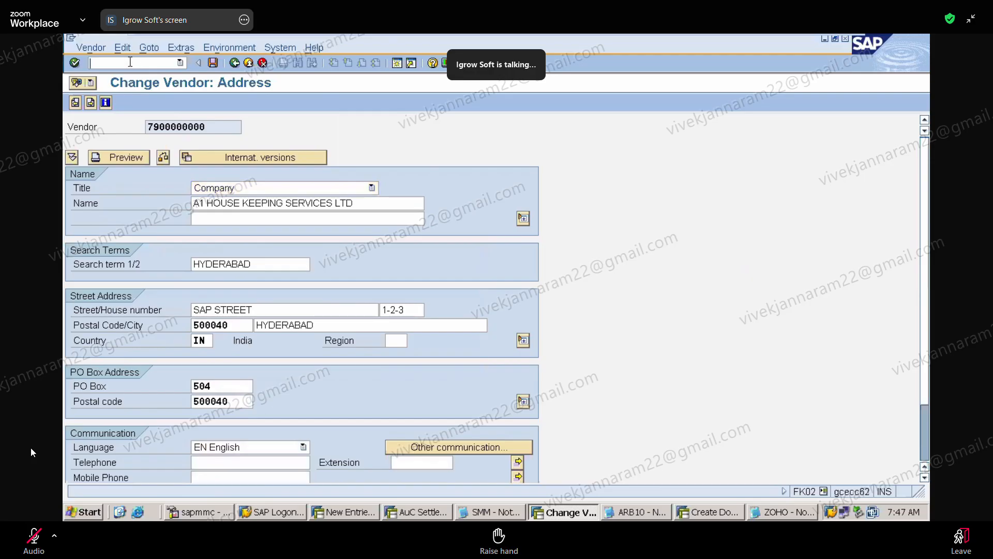
text(/NOBD3)
key(Return)
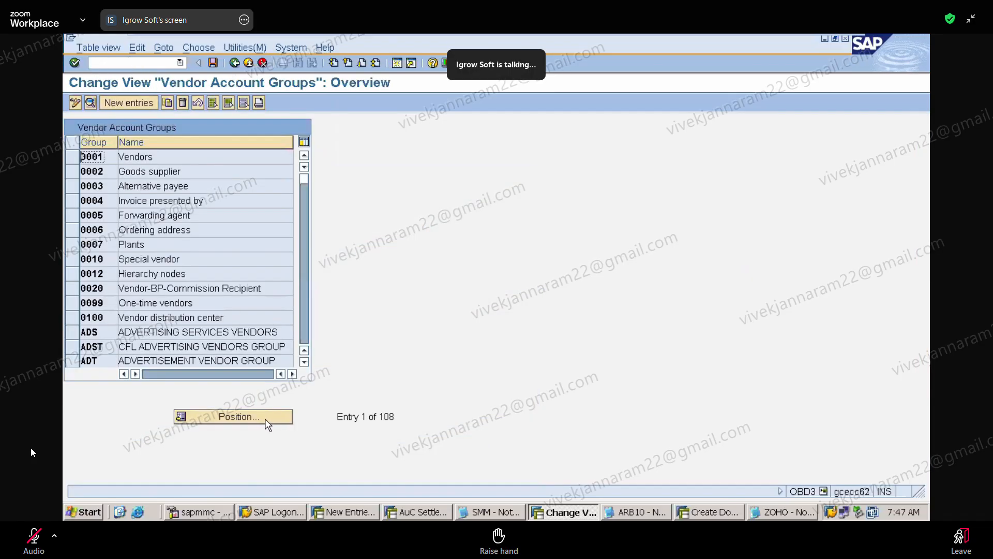
click(269, 420)
text(ZHKS)
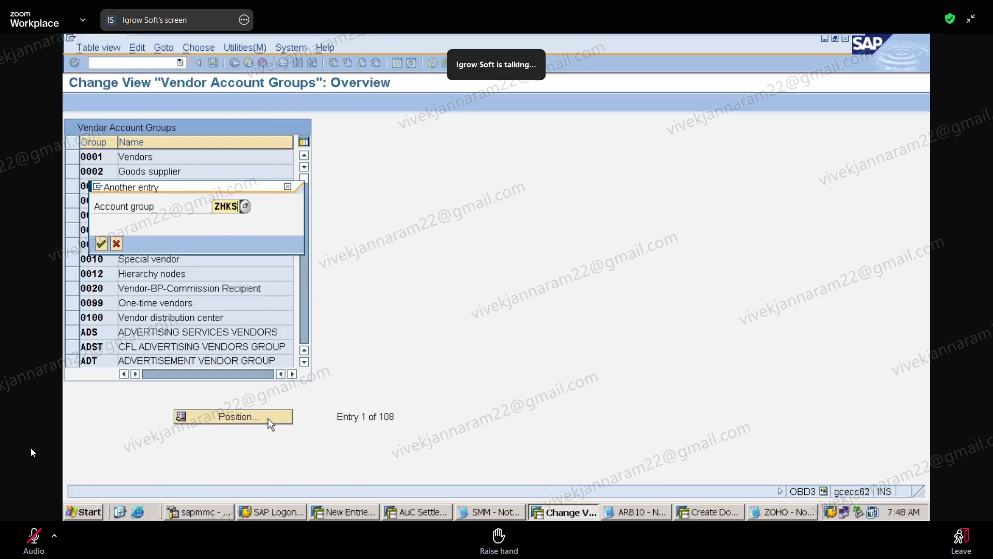
key(Return)
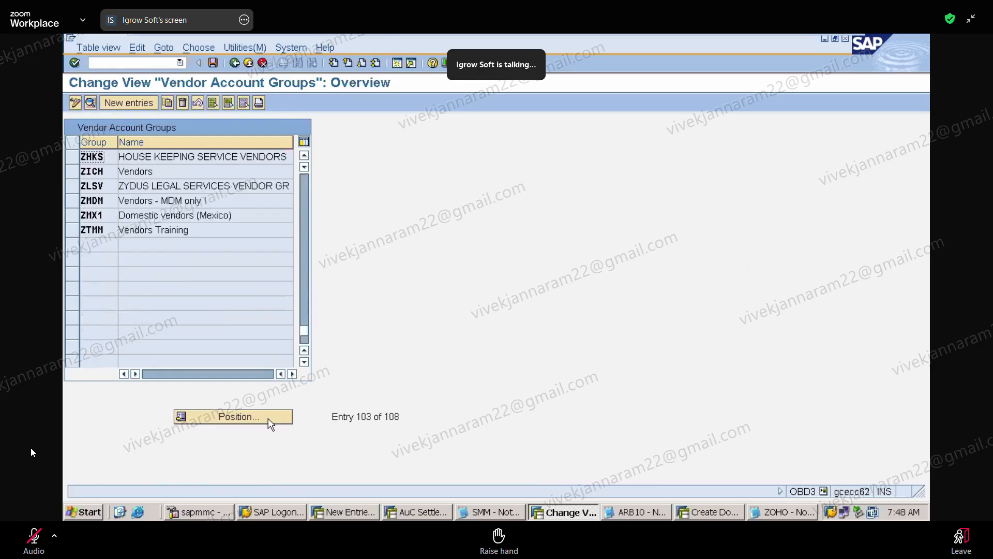
click(71, 160)
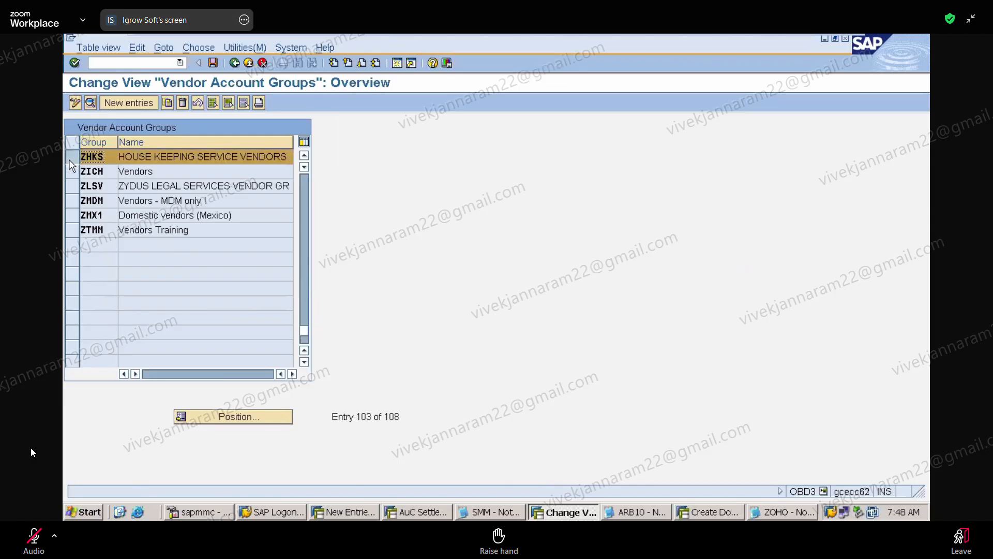
click(72, 173)
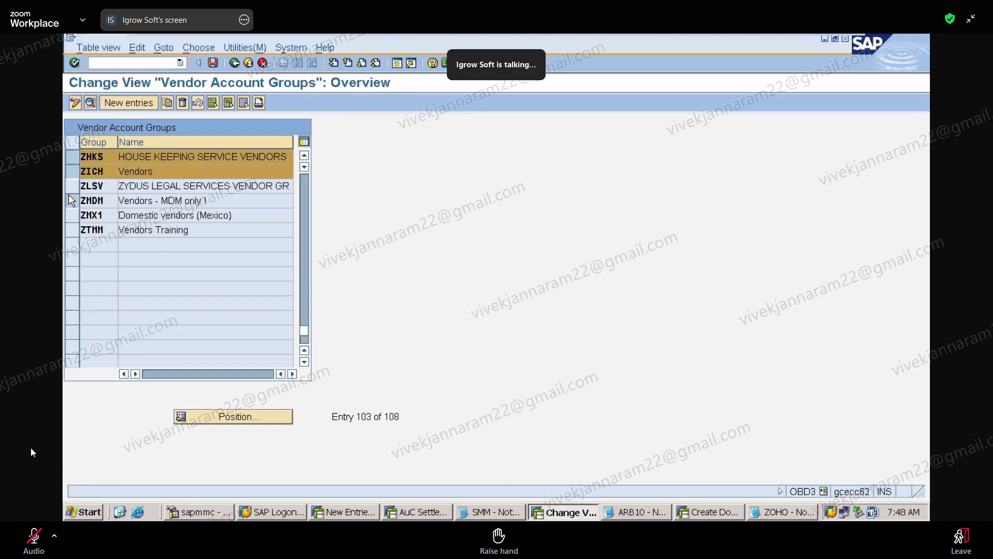
click(70, 198)
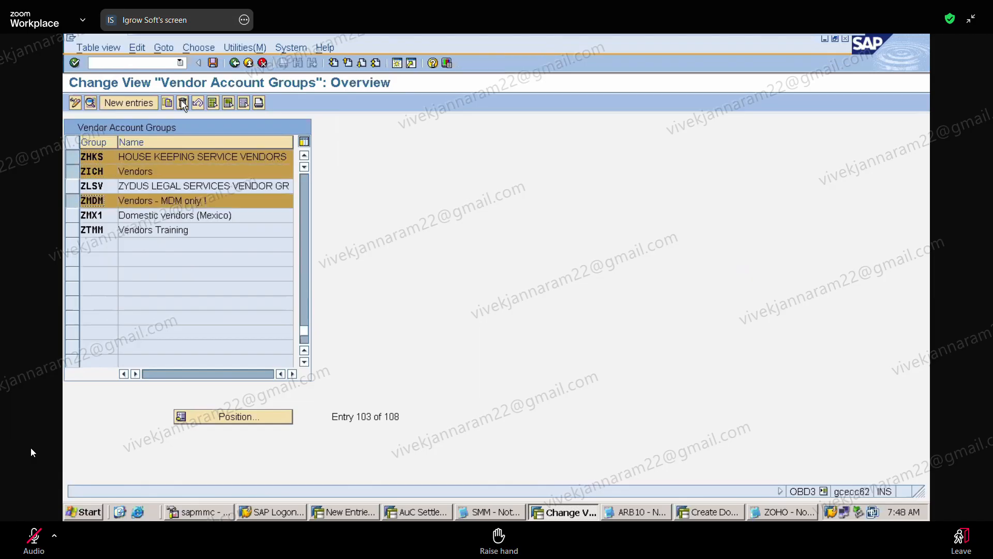
click(69, 198)
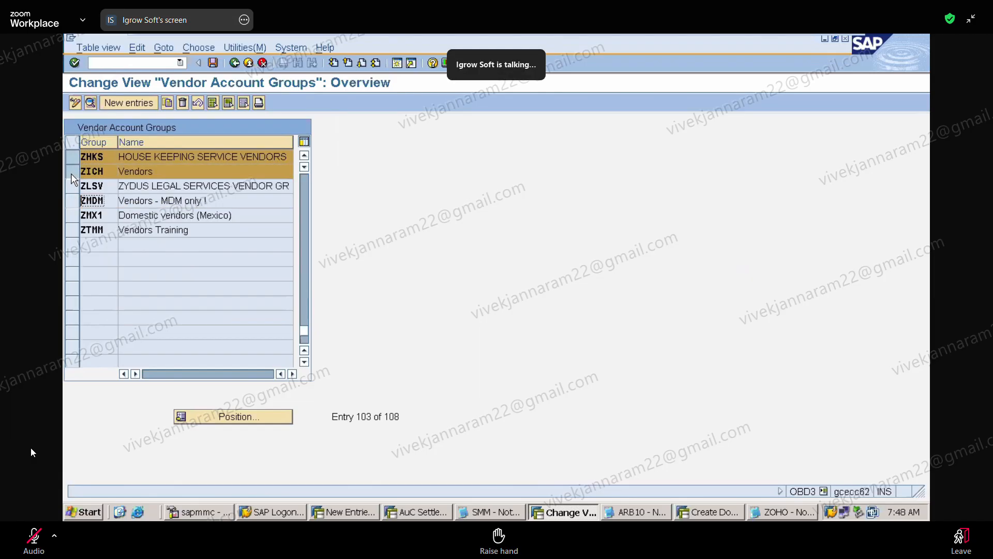
click(72, 172)
click(73, 156)
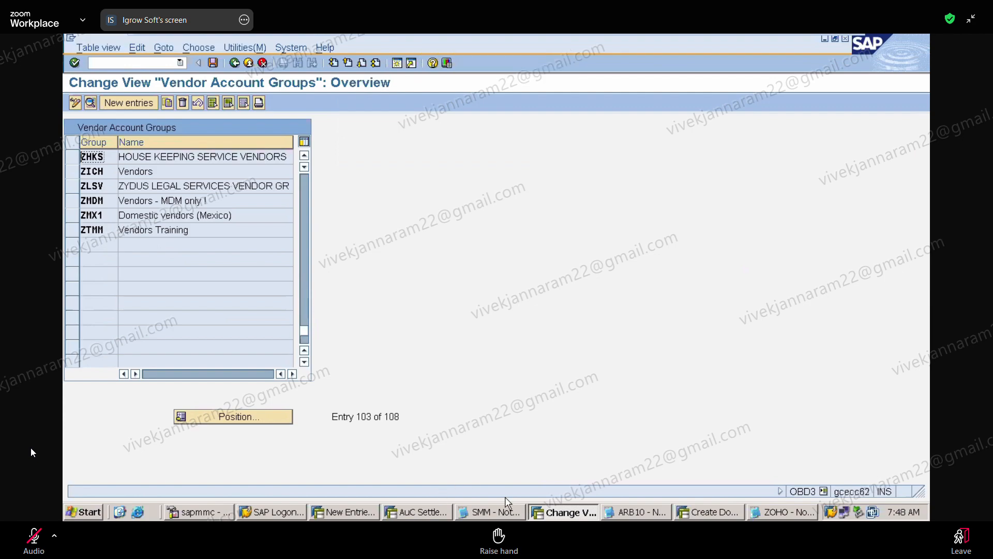
Switch to the ZOHO notes in Notepad and review the full and partial down payment scenarios.
click(805, 513)
click(741, 433)
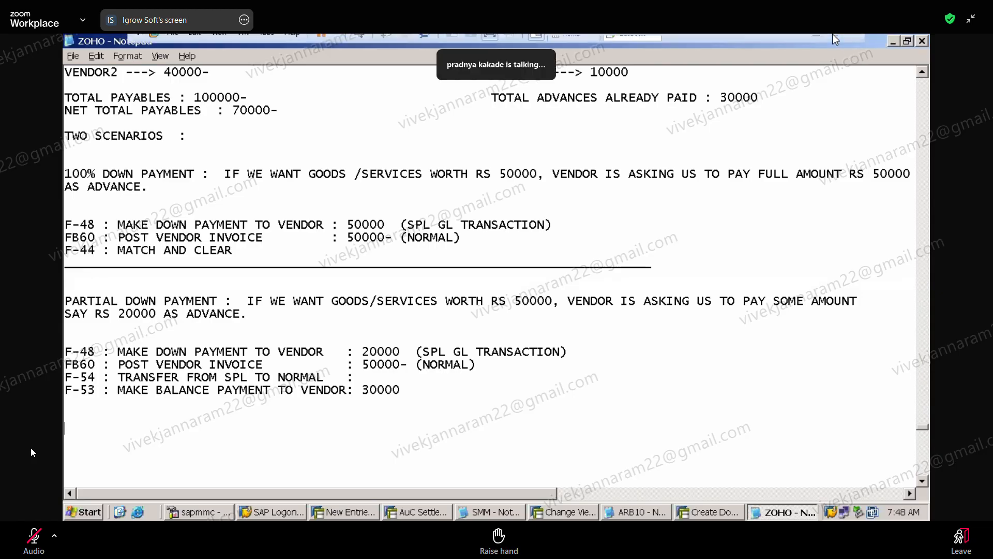
mouse_move(835, 40)
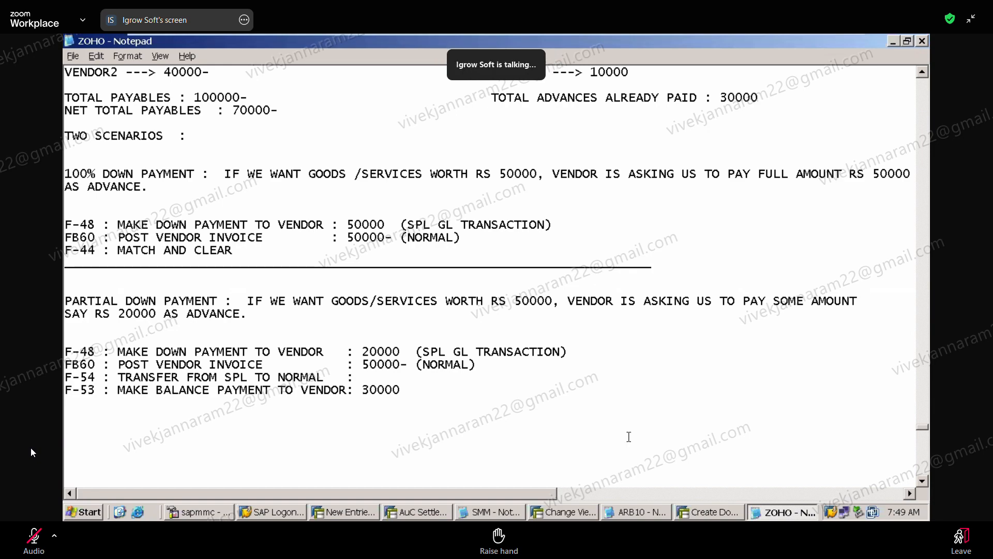
Switch back to SAP and run the vendor line item display FBL1N for the vendor's open items in ZAPL.
click(567, 512)
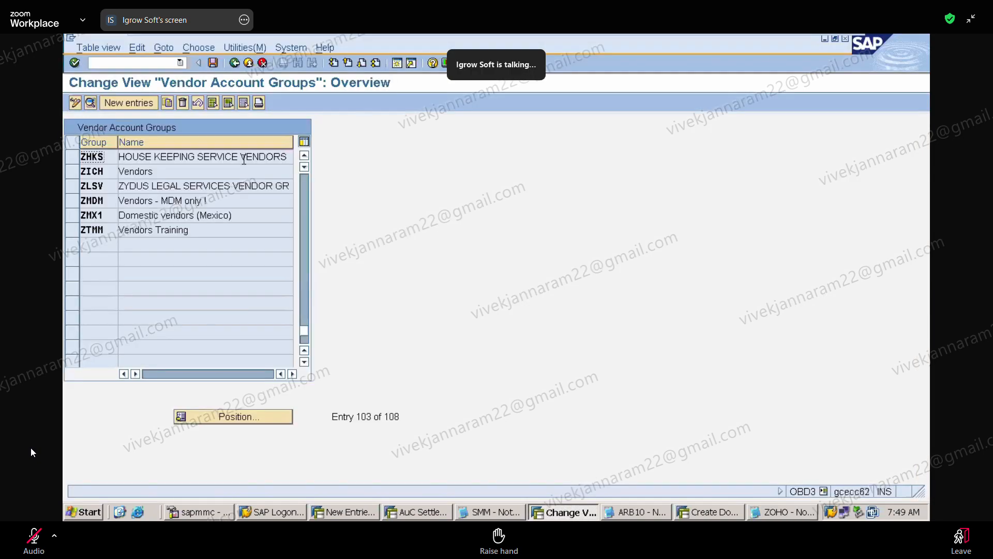
click(140, 62)
text(/NFBL1N)
key(Return)
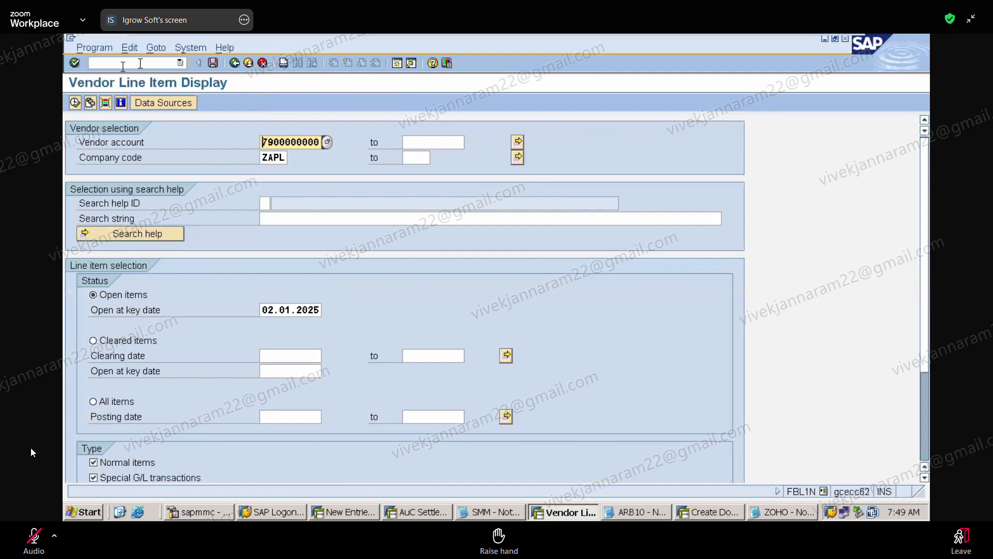
click(75, 103)
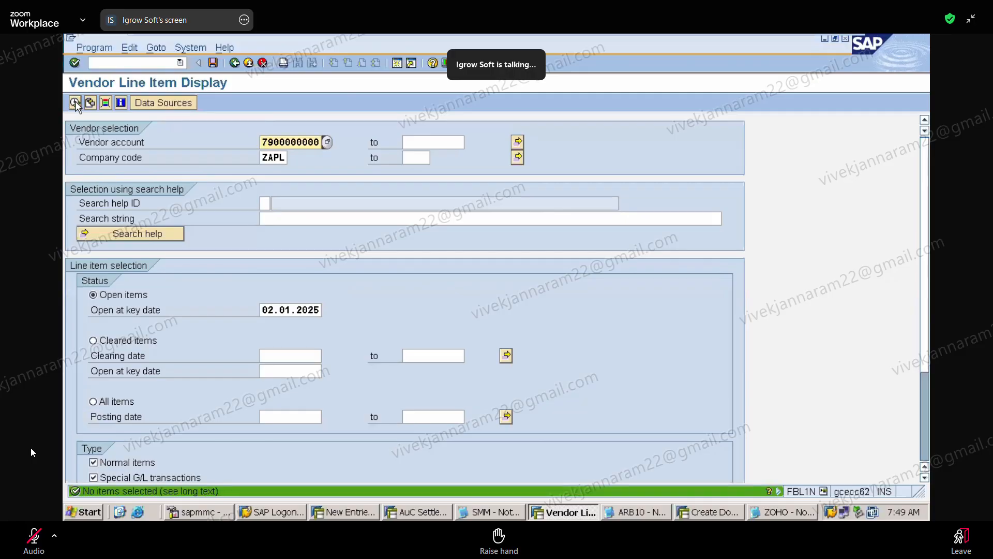
Open the Enter Vendor Invoice transaction FB60.
click(119, 64)
text(/)
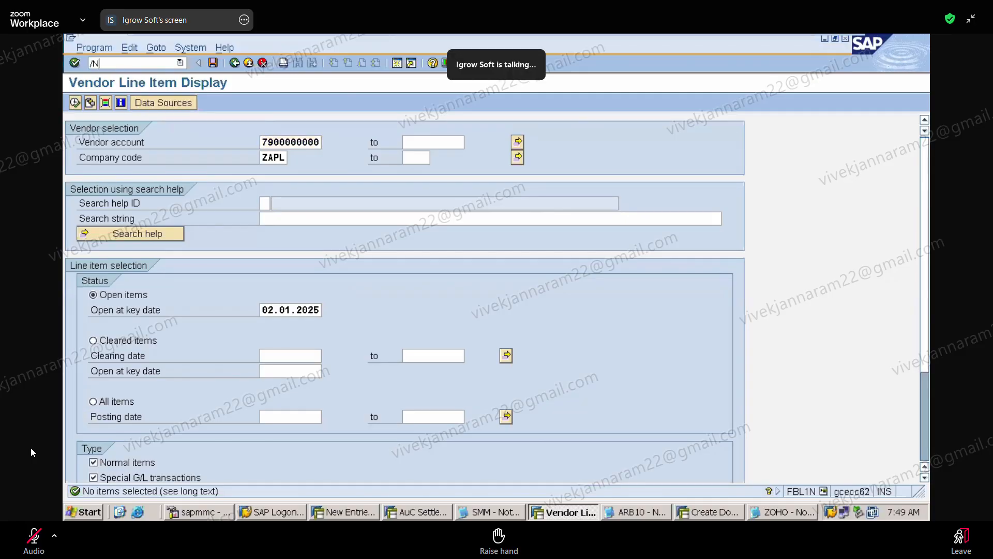
text(NFBL1N)
key(Return)
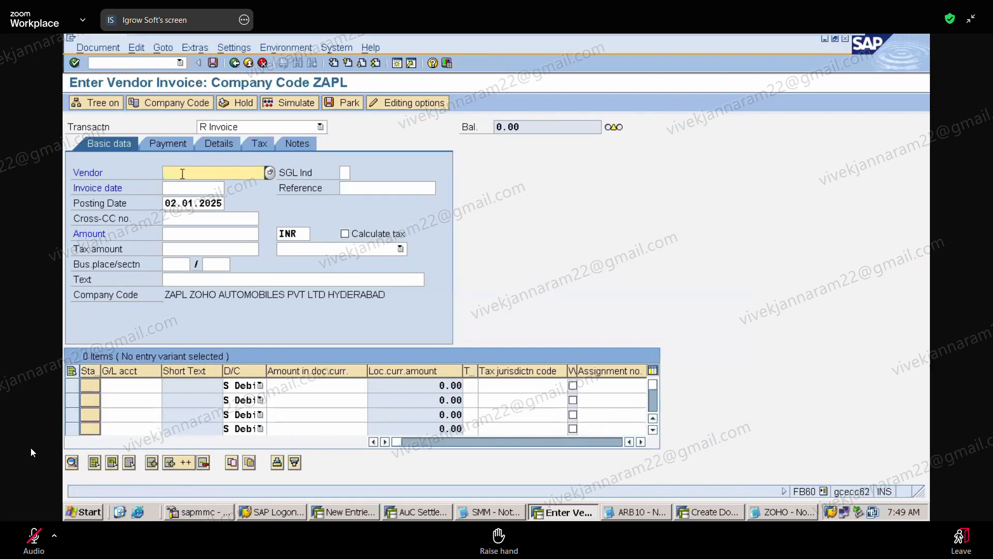
Enter the housekeeping vendor's account on the invoice and set the invoice date to 02.01.2025.
click(183, 174)
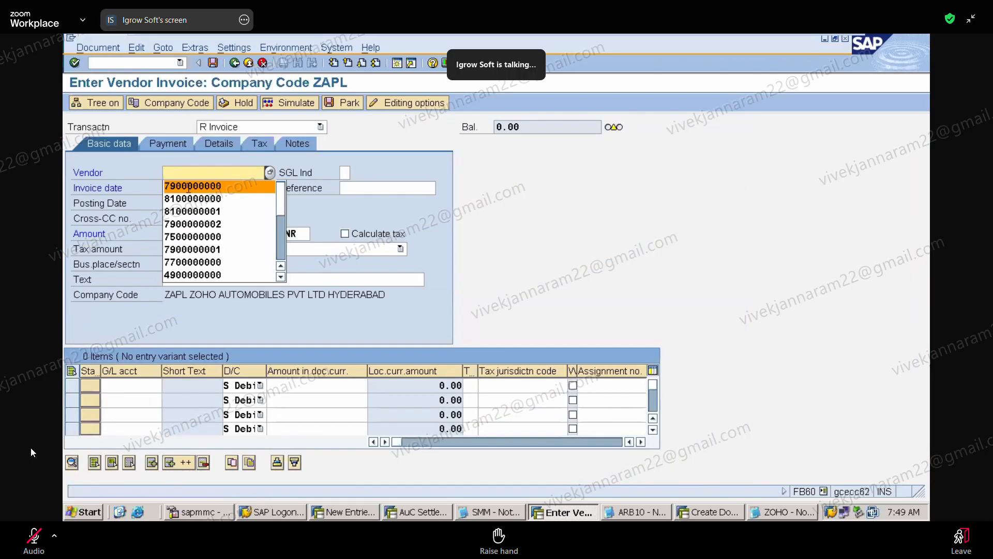
click(188, 186)
click(179, 188)
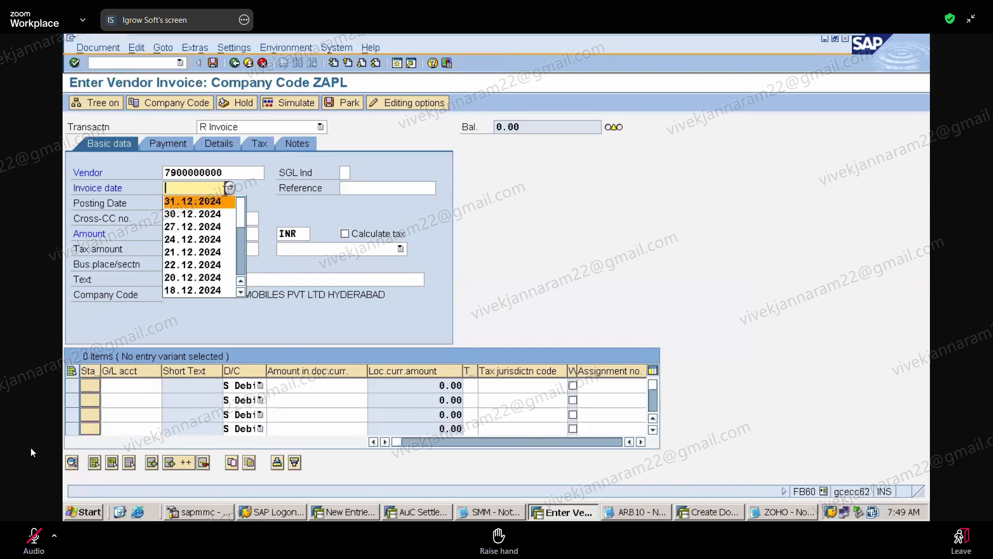
click(229, 187)
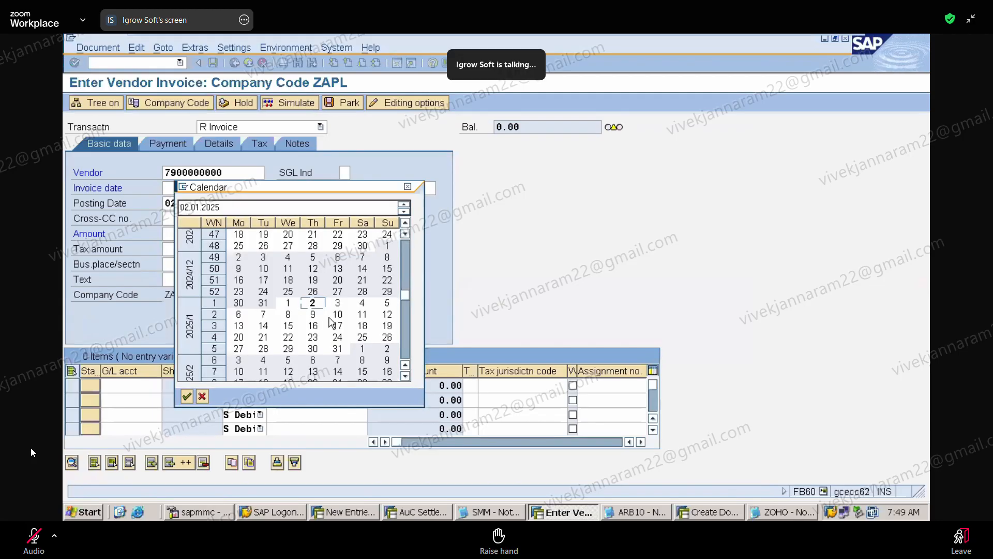
double_click(313, 303)
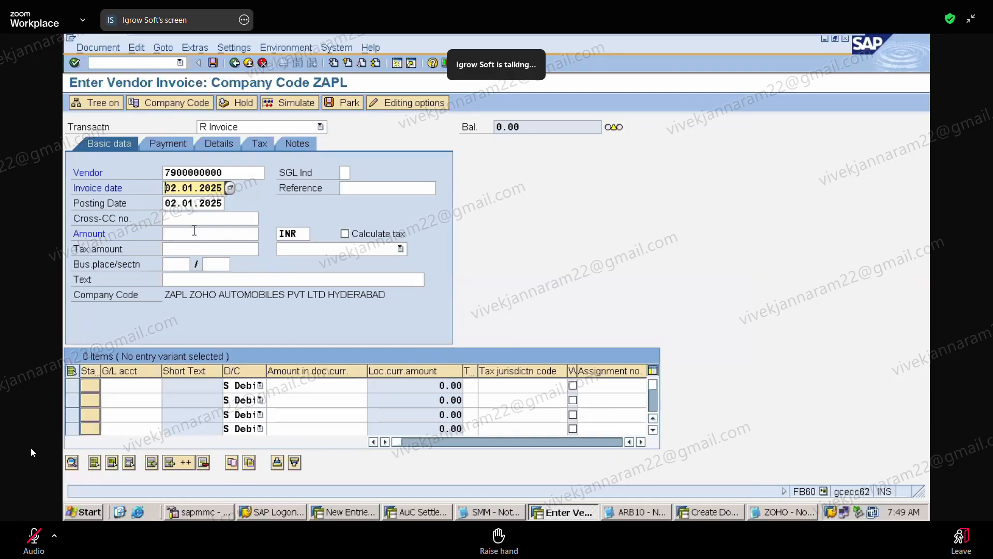
Enter an invoice amount of 60000 INR with a debit line on G/L account 400081 for the full amount, check the payment data, and post.
click(194, 230)
text(60000)
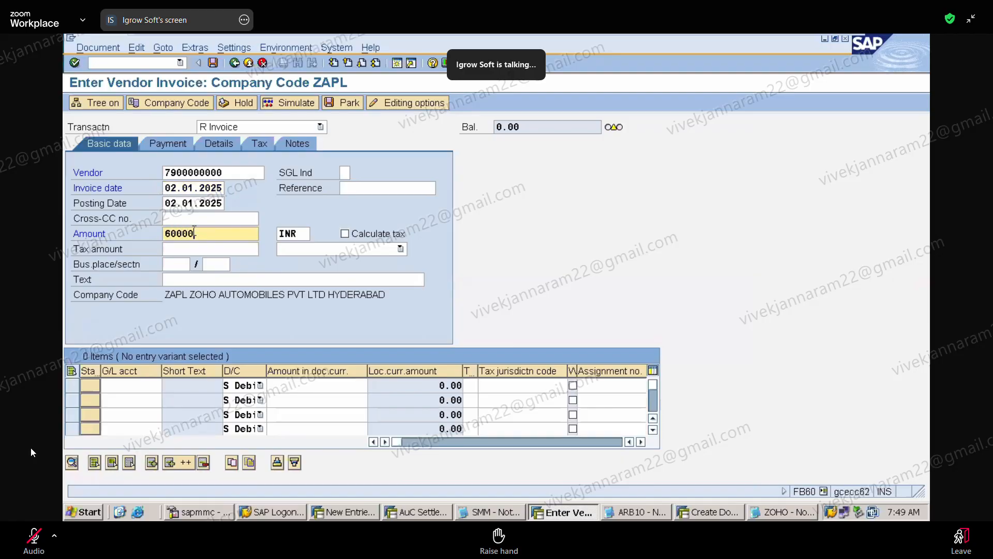
click(129, 385)
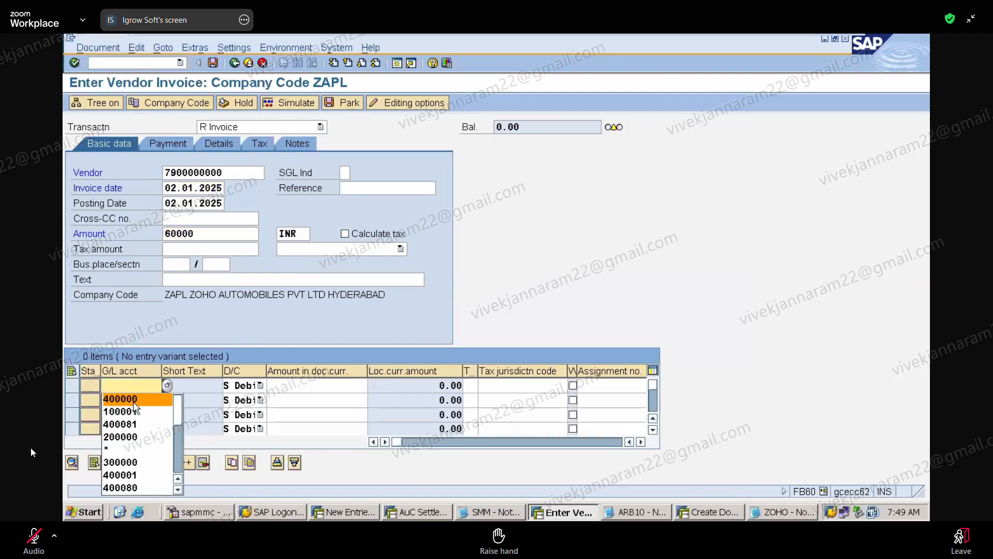
click(137, 424)
click(293, 384)
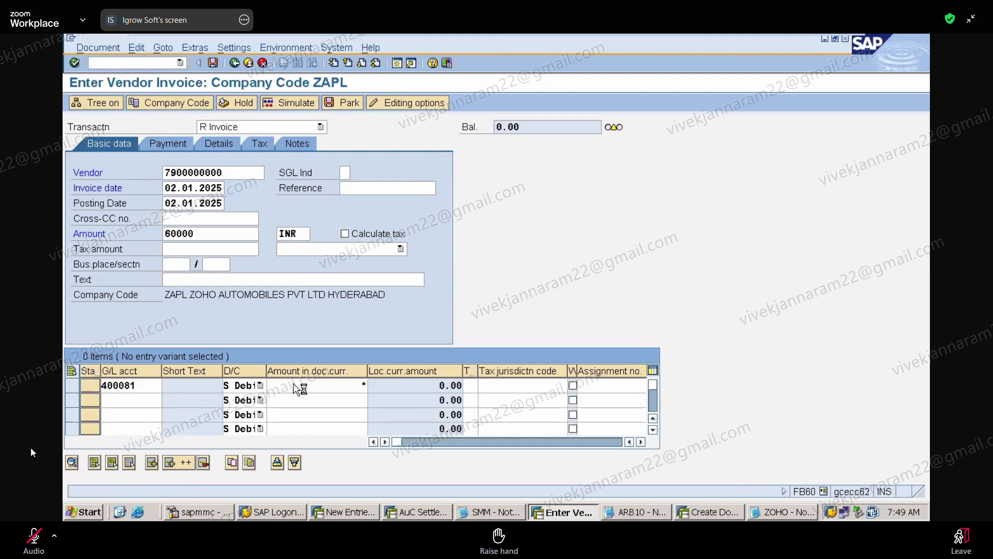
key(Return)
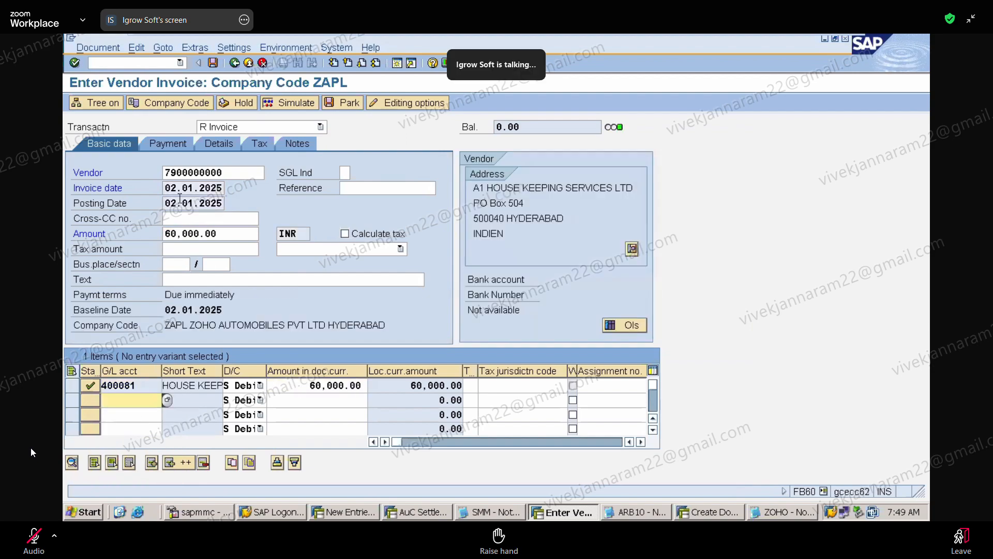
click(173, 146)
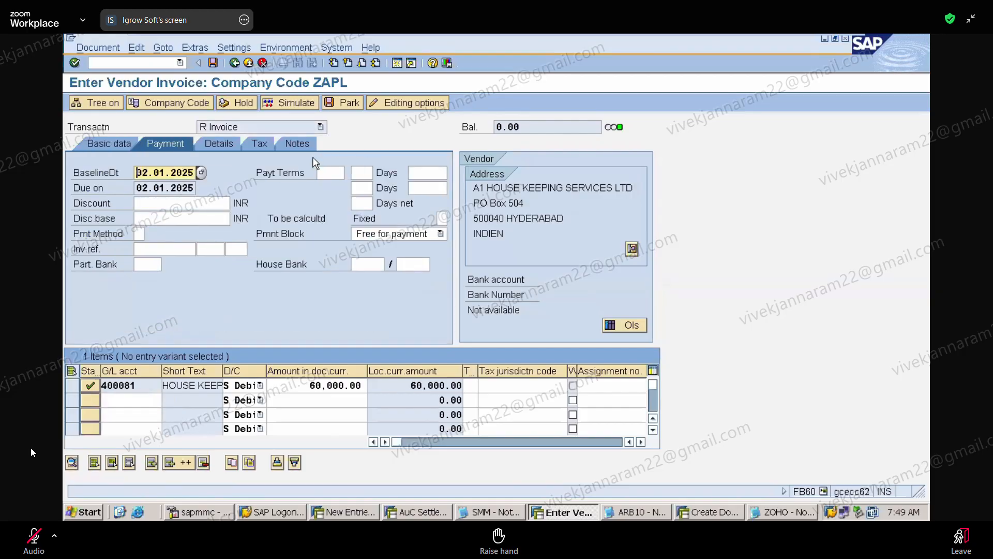
click(213, 63)
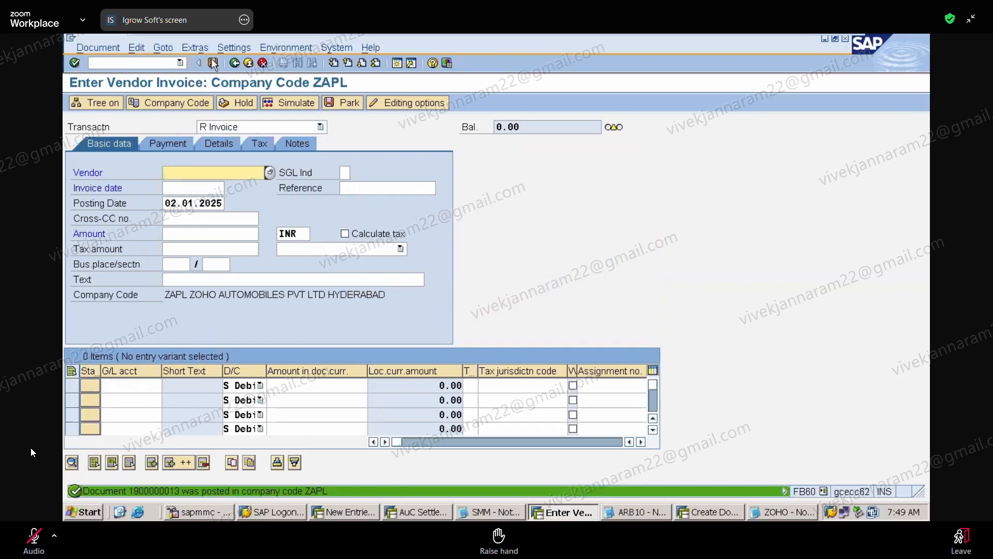
Run the vendor line item display FBL1N to review the posted invoice among the housekeeping vendor's open items.
click(180, 63)
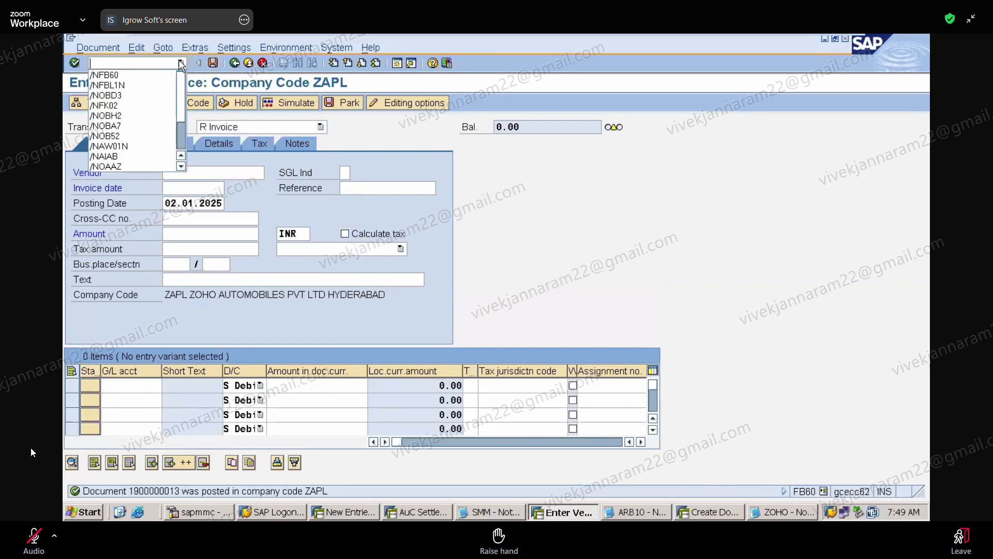
click(157, 84)
key(Return)
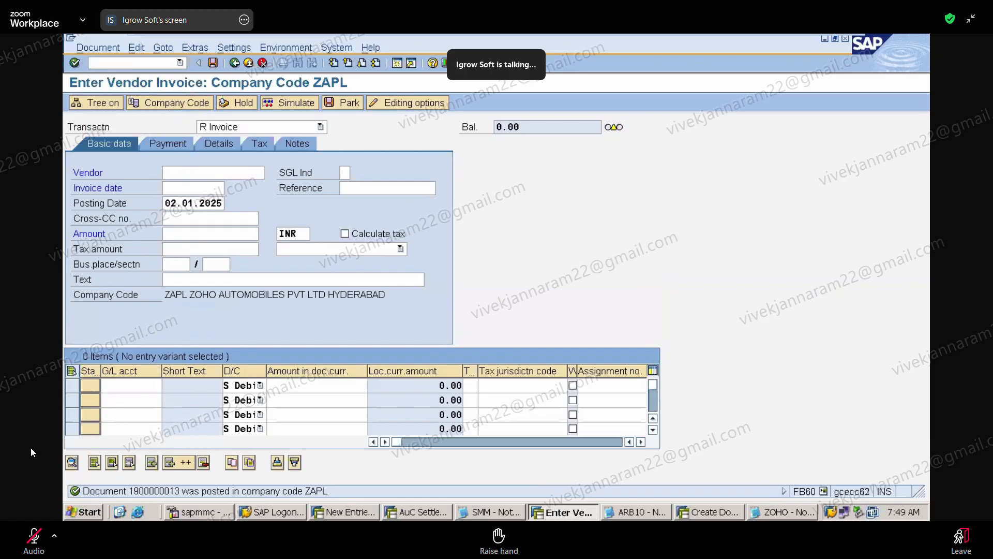
click(75, 103)
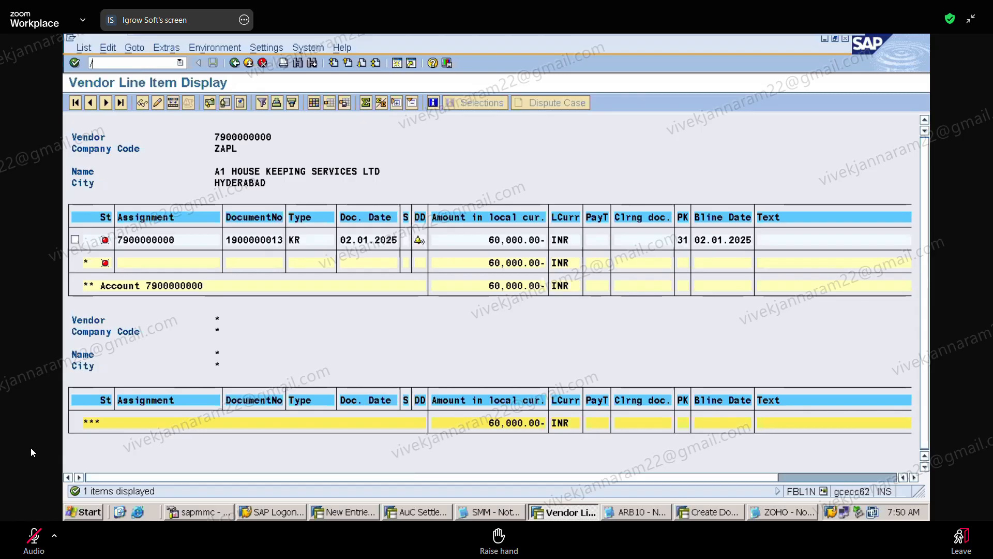
Display the posted invoice in FB03, switch it to change mode, and open its vendor line item.
text(B03)
key(Return)
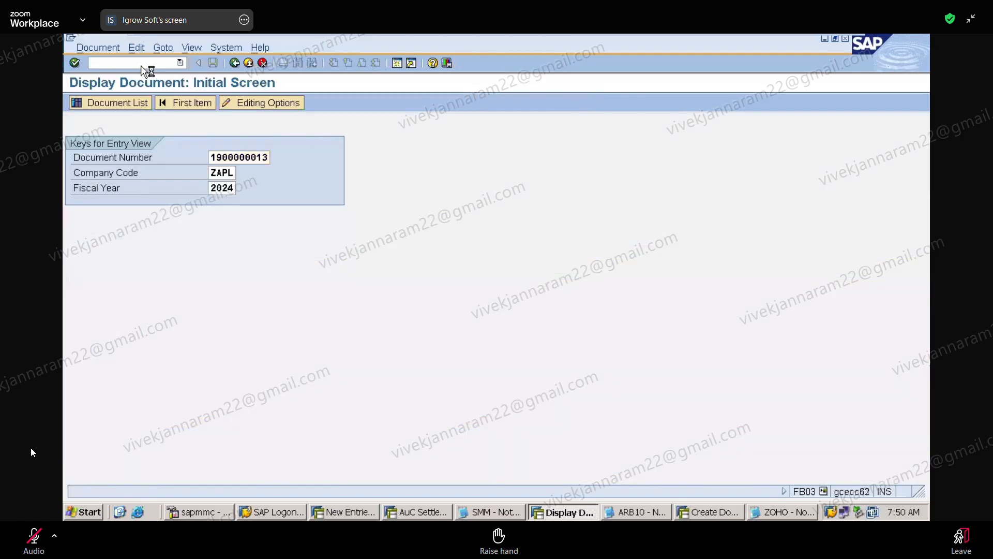
key(Return)
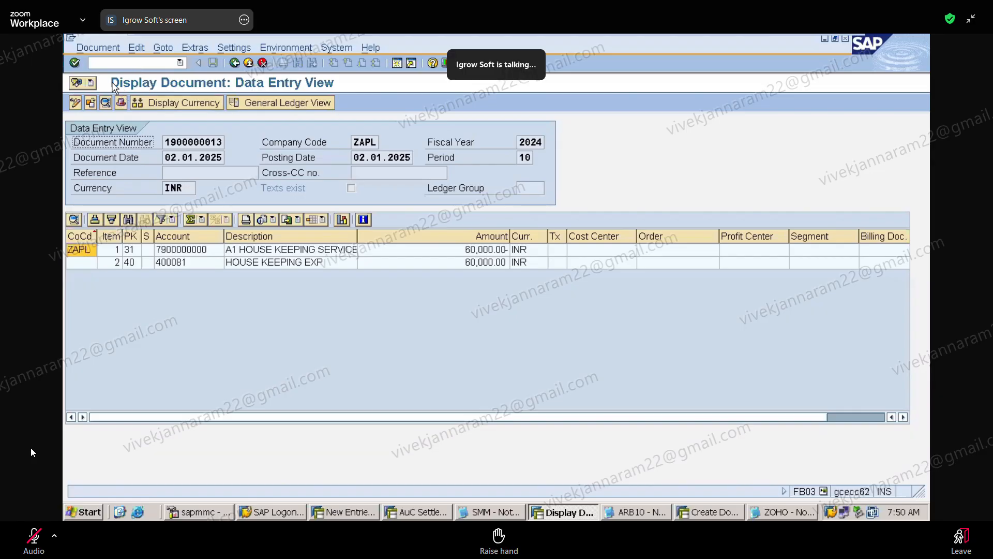
click(75, 103)
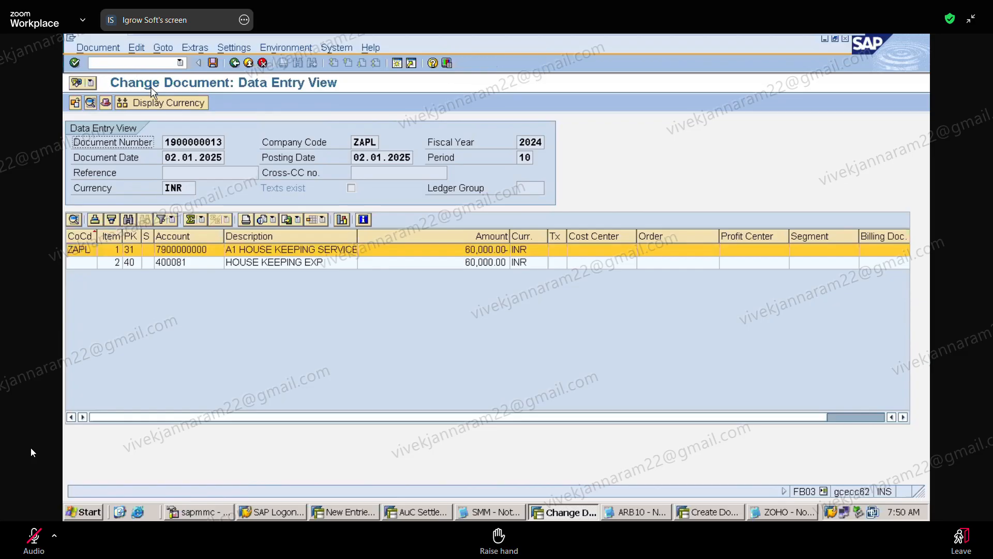
double_click(296, 251)
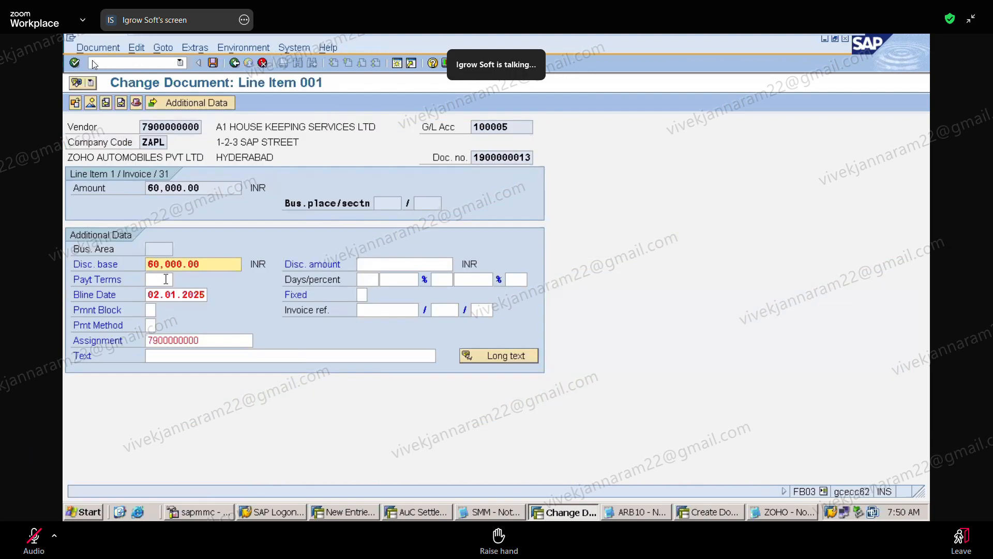
Set the payment terms on the vendor line item to 0050 and save the changed document.
click(166, 279)
text(0050)
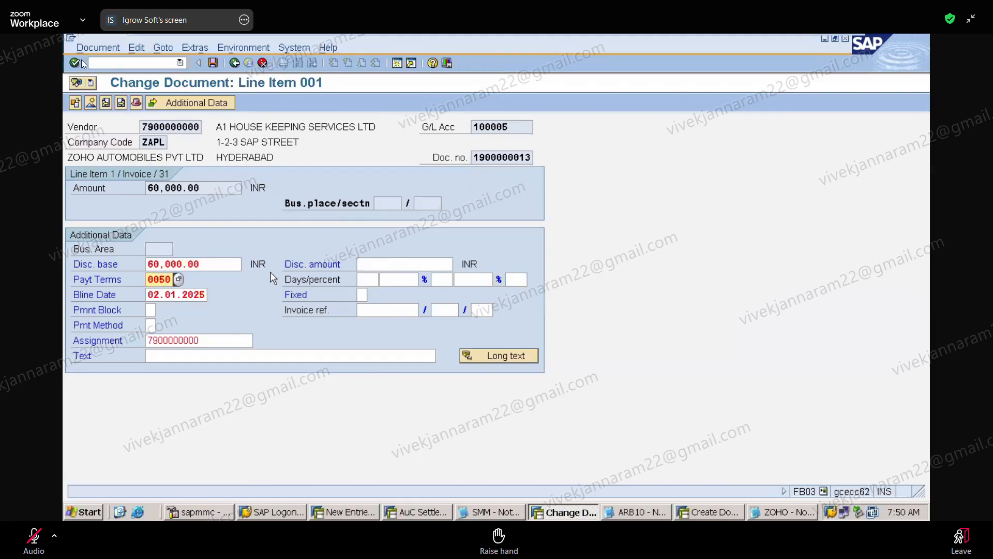
key(Return)
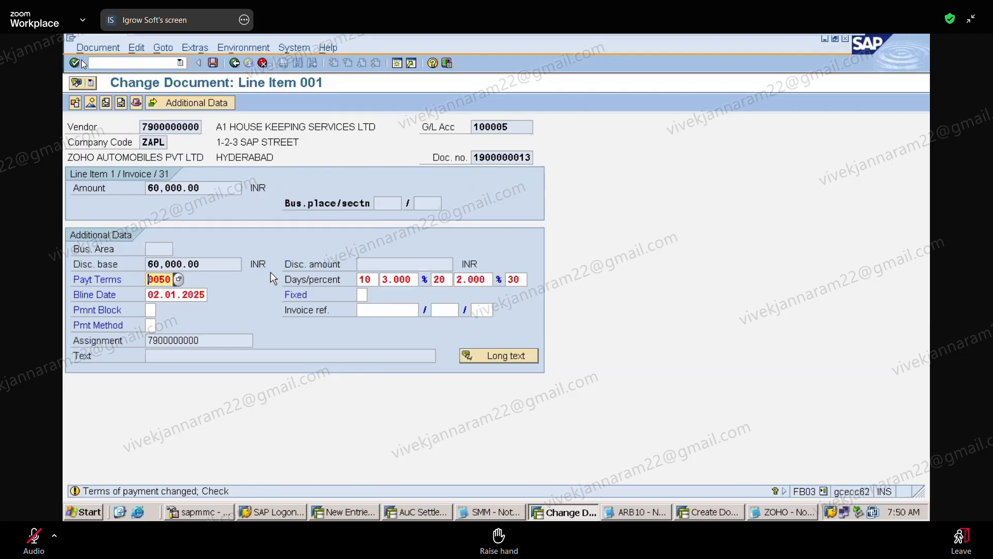
key(Return)
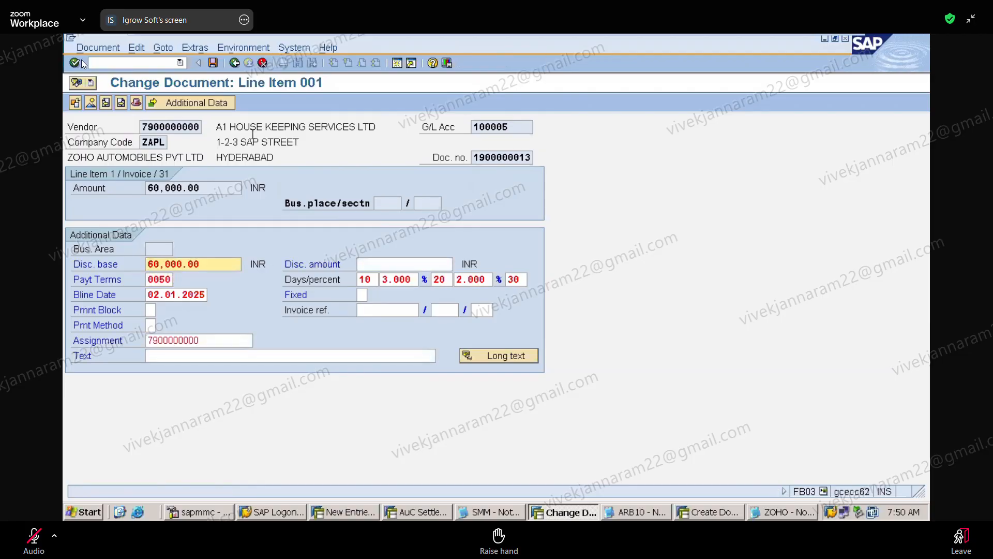
click(213, 62)
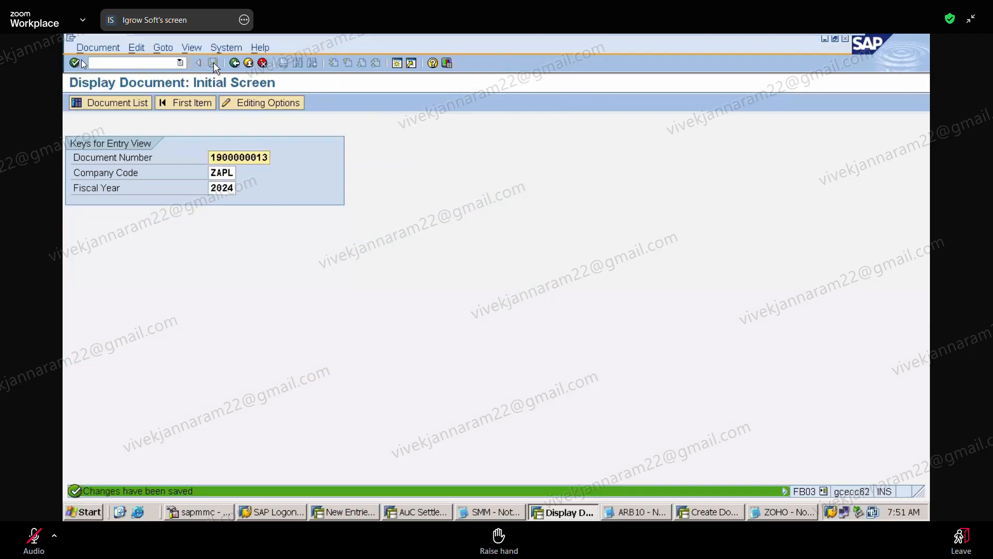
Run FBL1N again to check the payment terms and due status of the vendor's open invoice.
click(180, 63)
click(167, 85)
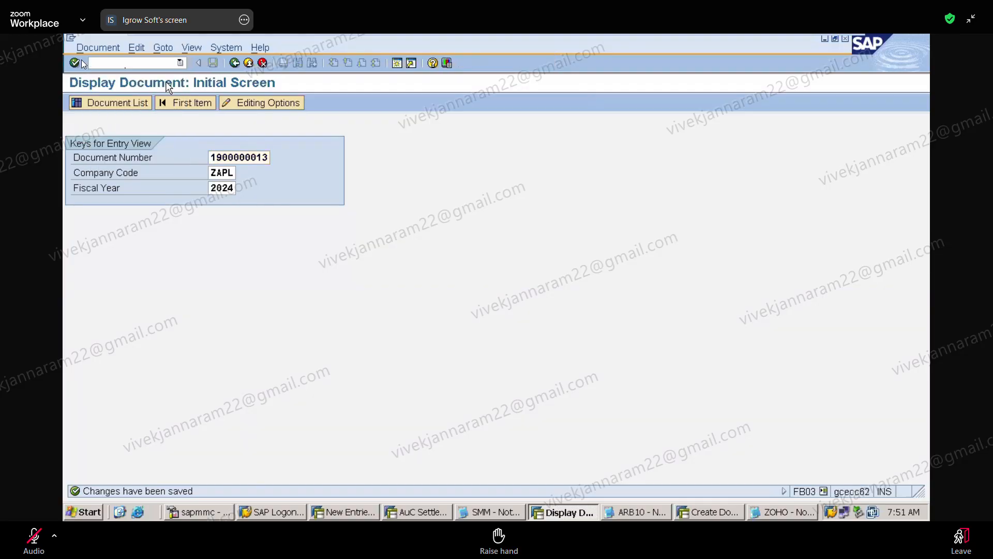
click(75, 103)
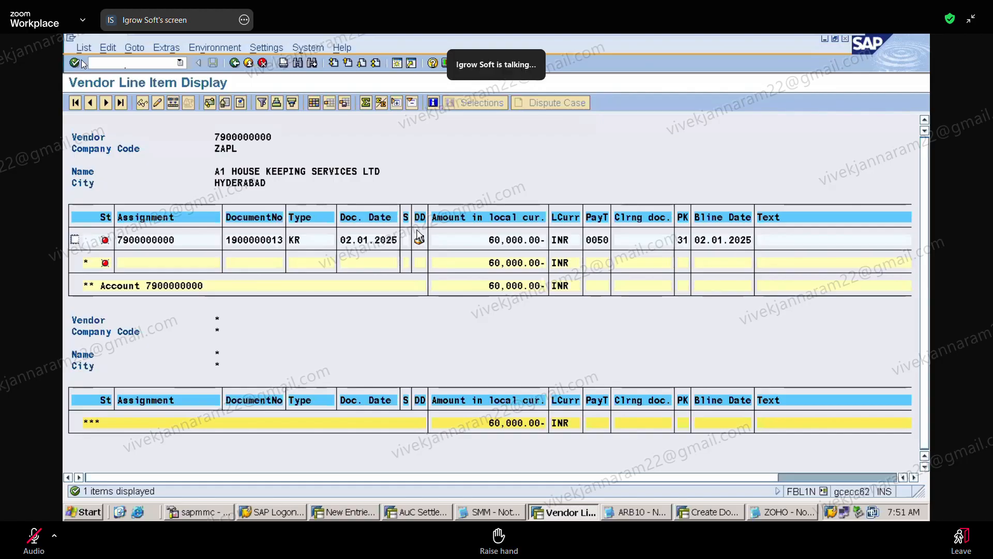
Open the company code global data overview with transaction OBY6.
mouse_move(721, 39)
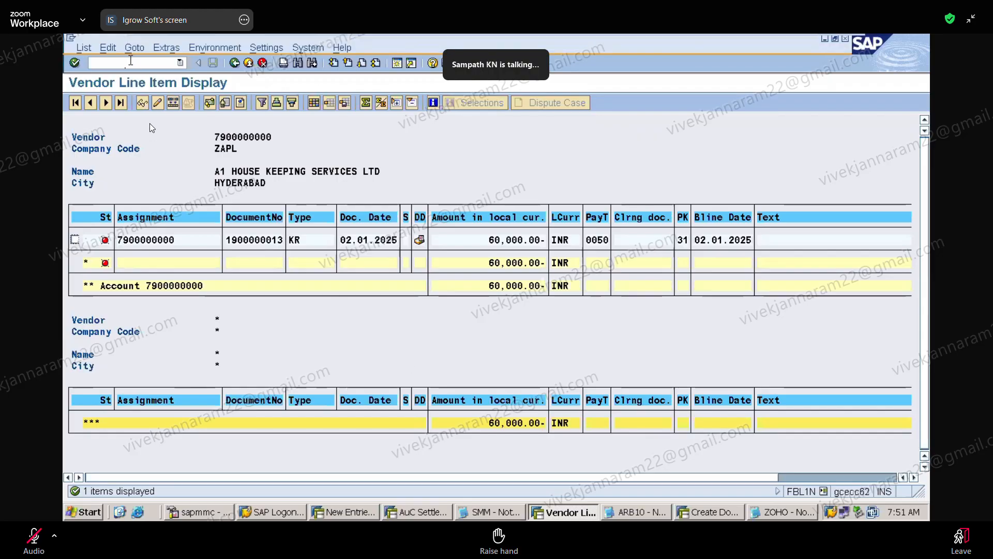
click(131, 60)
text(/)
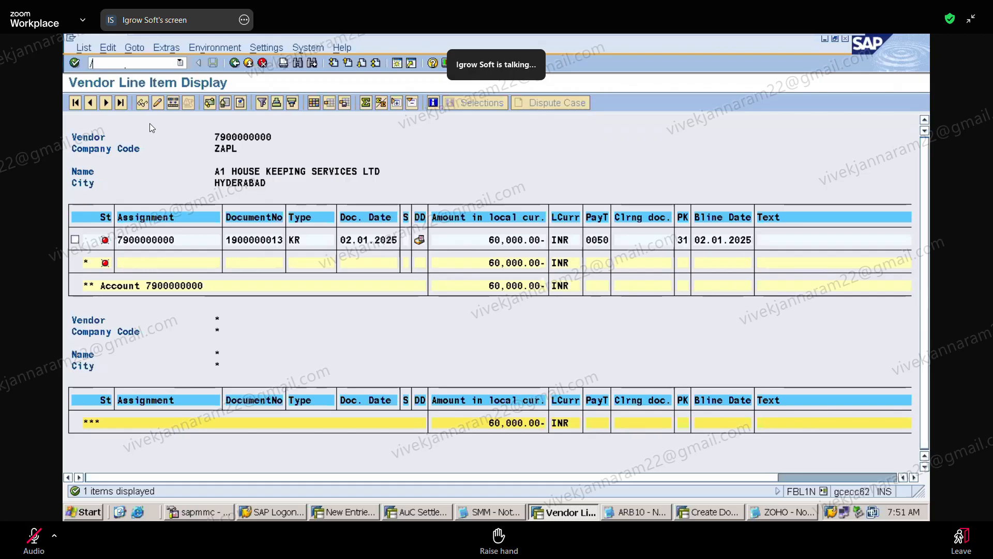
text(N)
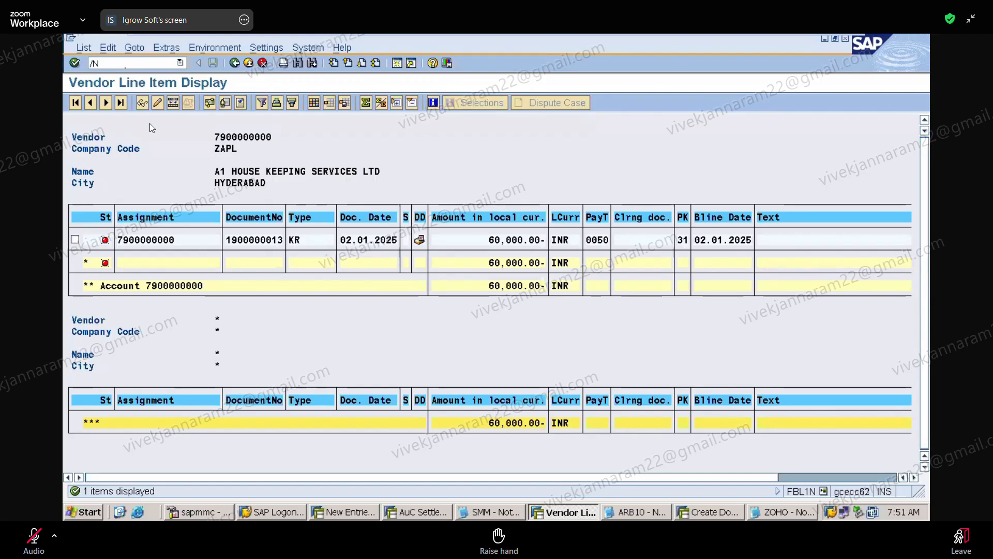
text(BY)
key(BackSpace)
key(BackSpace)
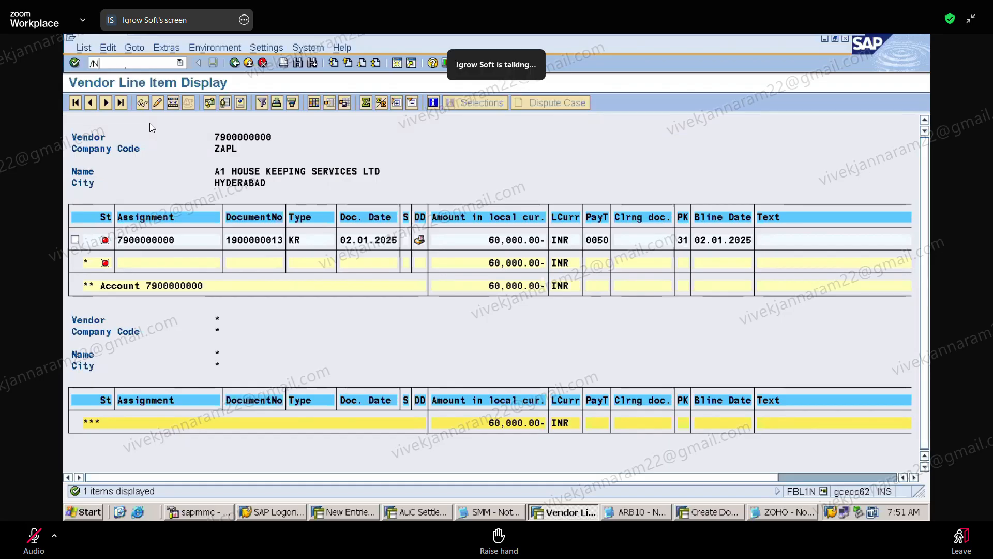
text(OB)
key(Return)
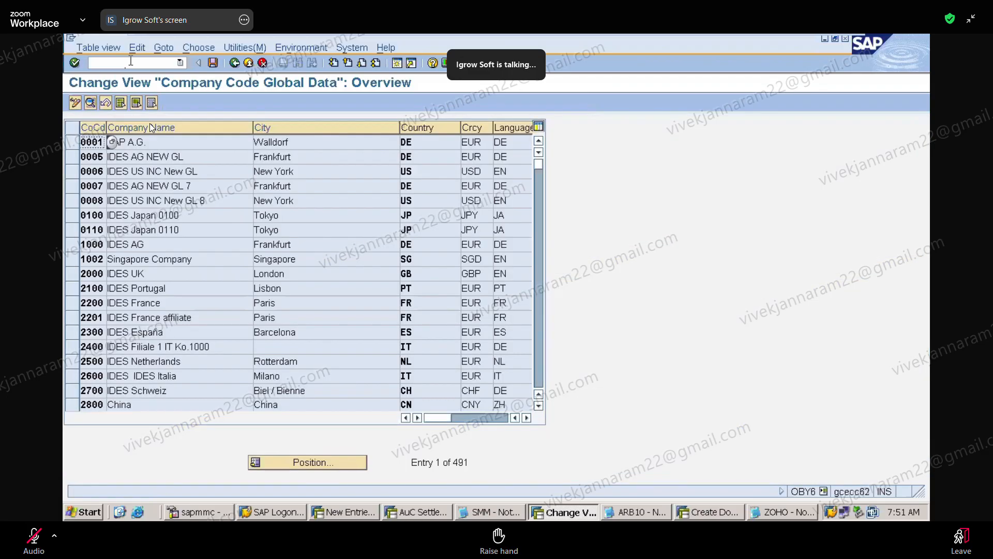
Find company code ZAPL in the overview and open its global data details to check the fiscal year variant.
click(329, 465)
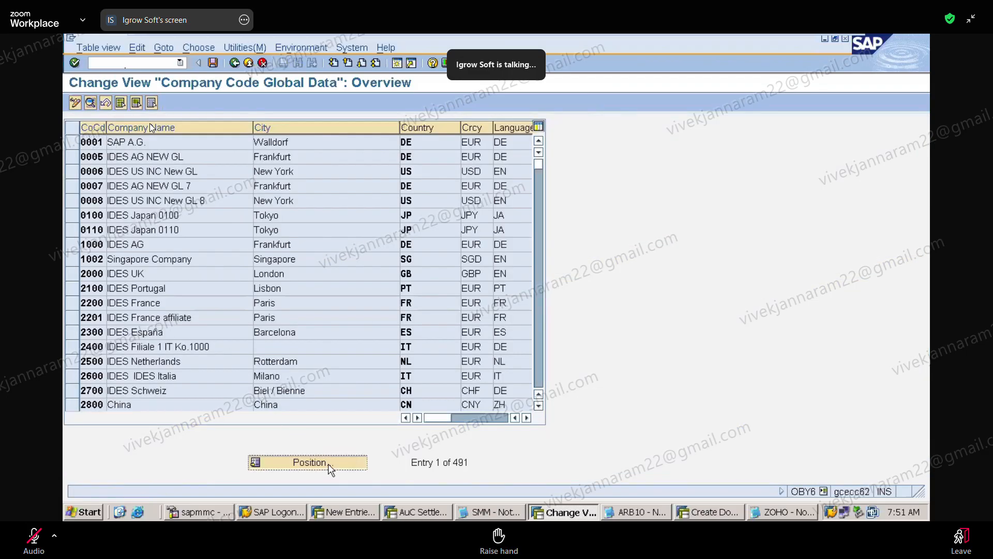
text(Z)
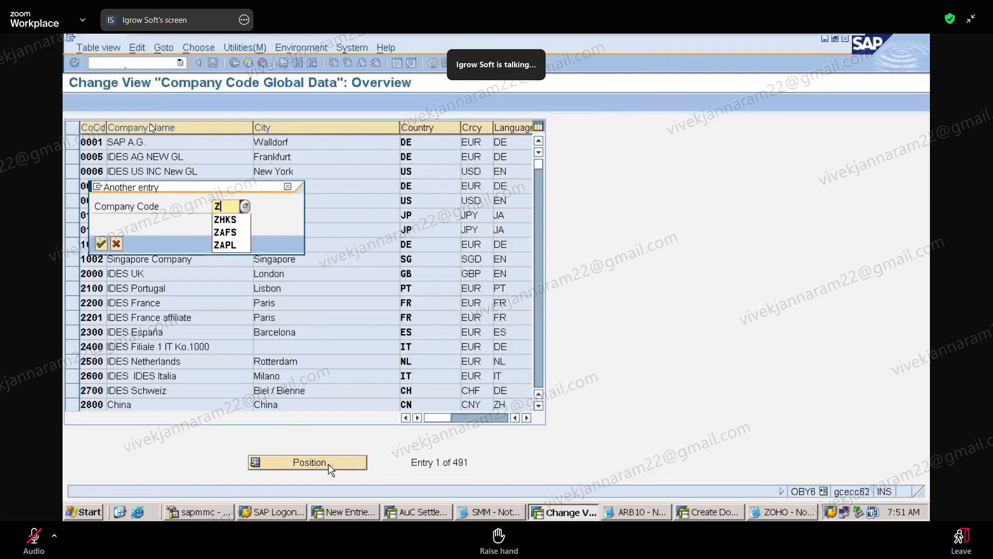
text(APL)
key(Return)
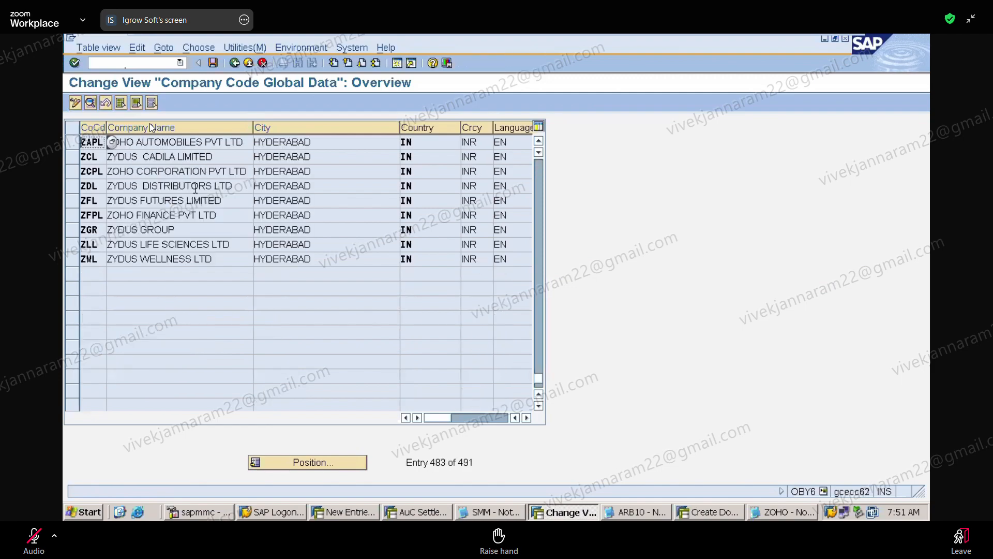
double_click(99, 142)
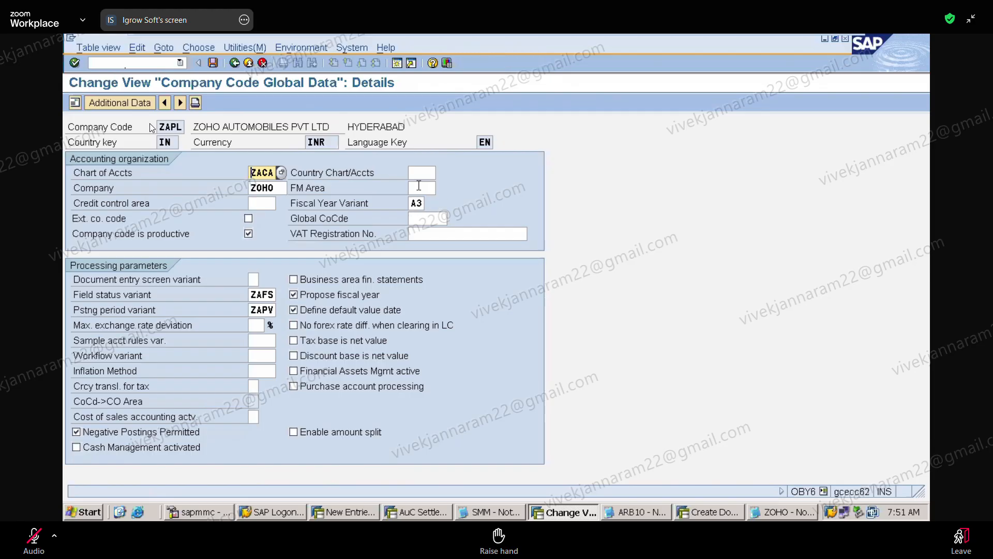
Open the fiscal year variants overview with transaction OB29.
click(141, 62)
text(/N)
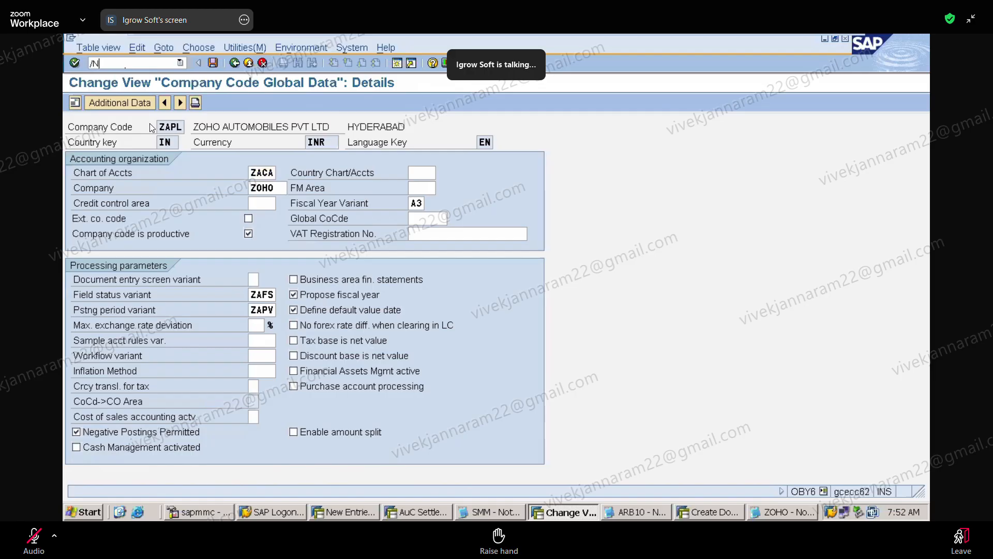
text(OB29)
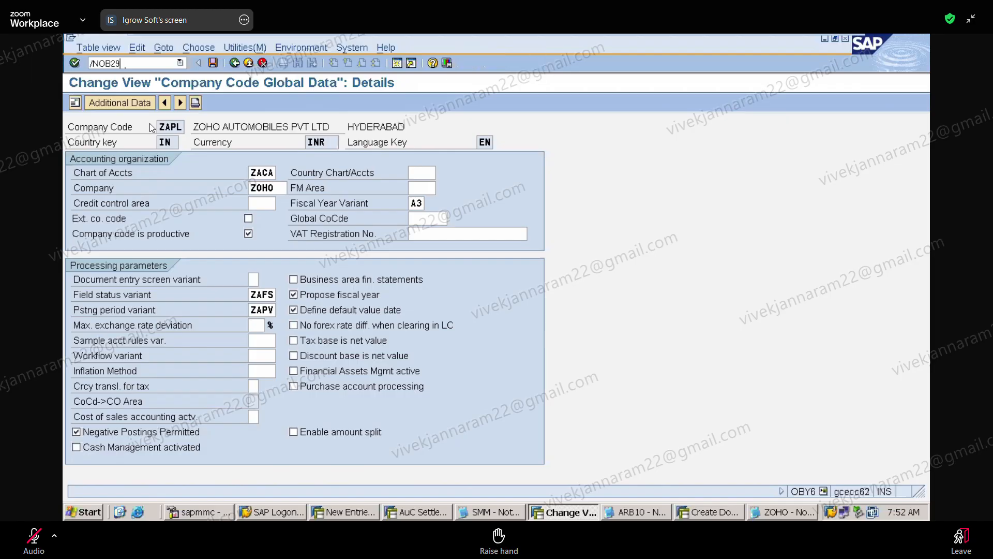
key(Return)
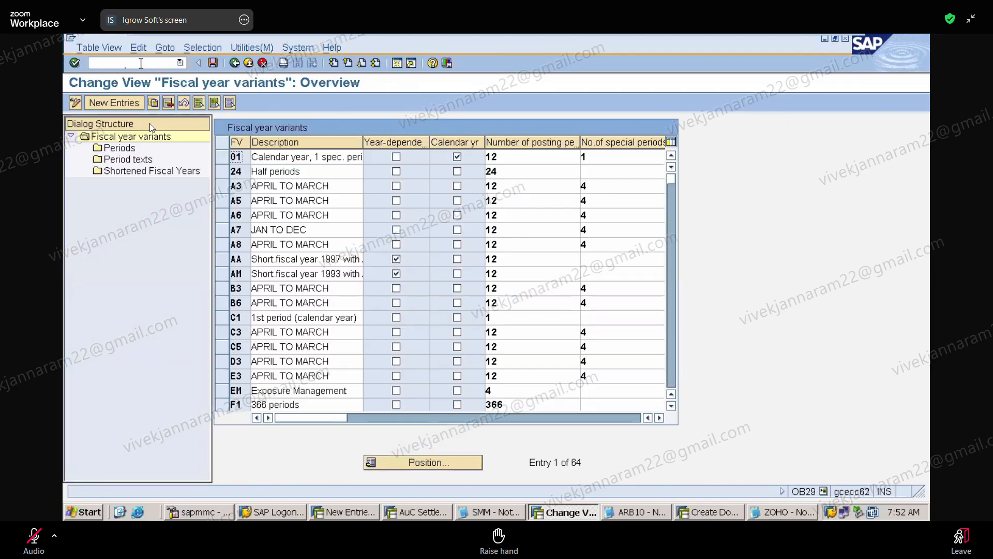
Examine the period assignments of fiscal year variant A3, and return to the SAP Easy Access screen.
click(236, 188)
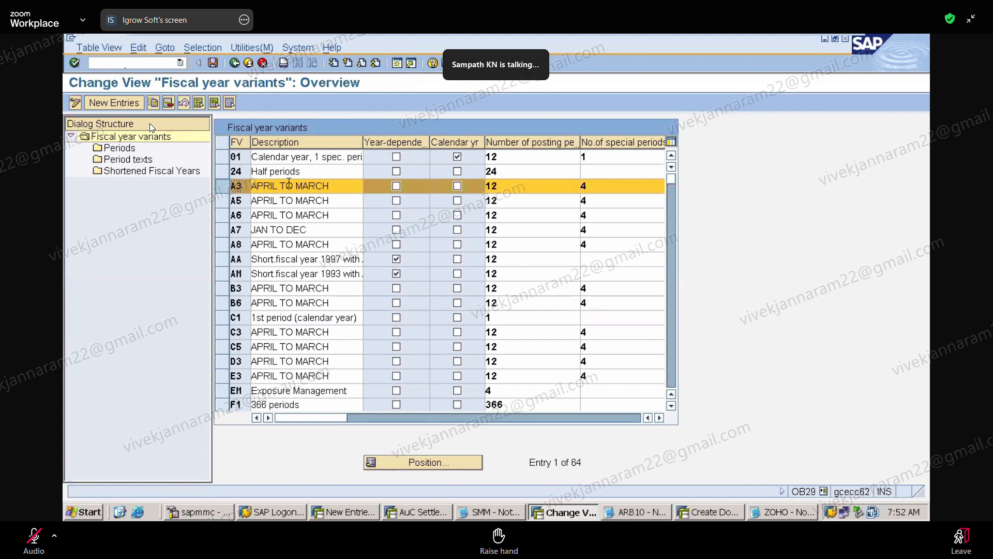
click(125, 151)
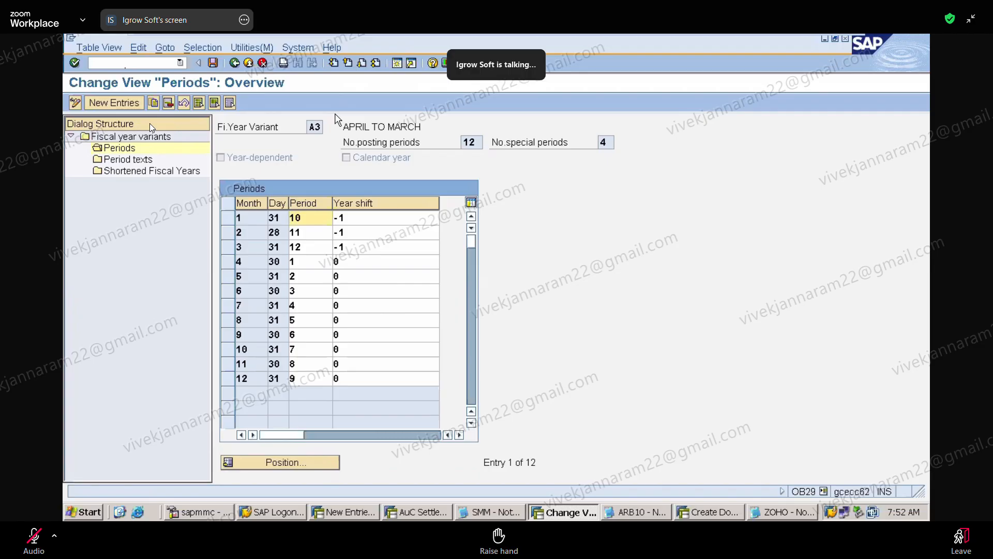
click(234, 63)
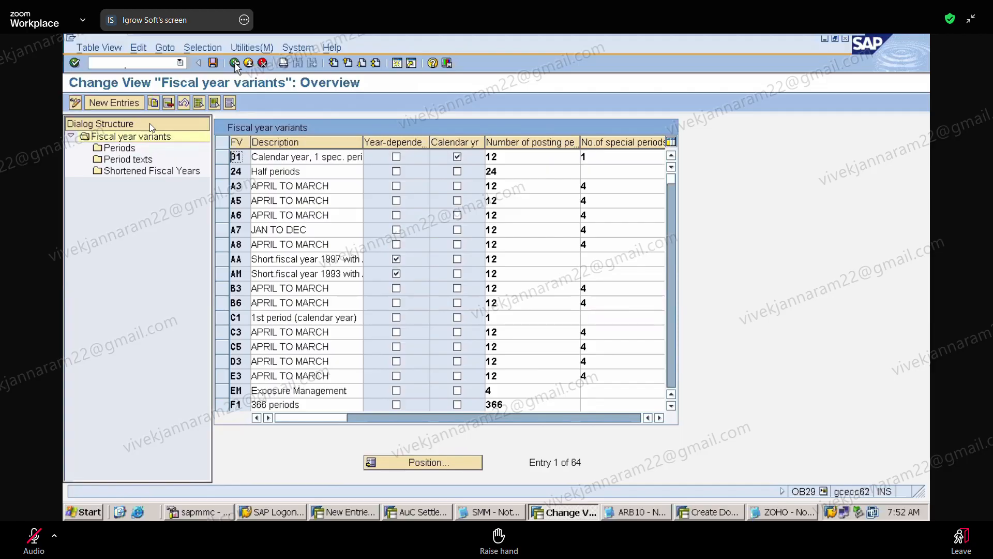
click(235, 62)
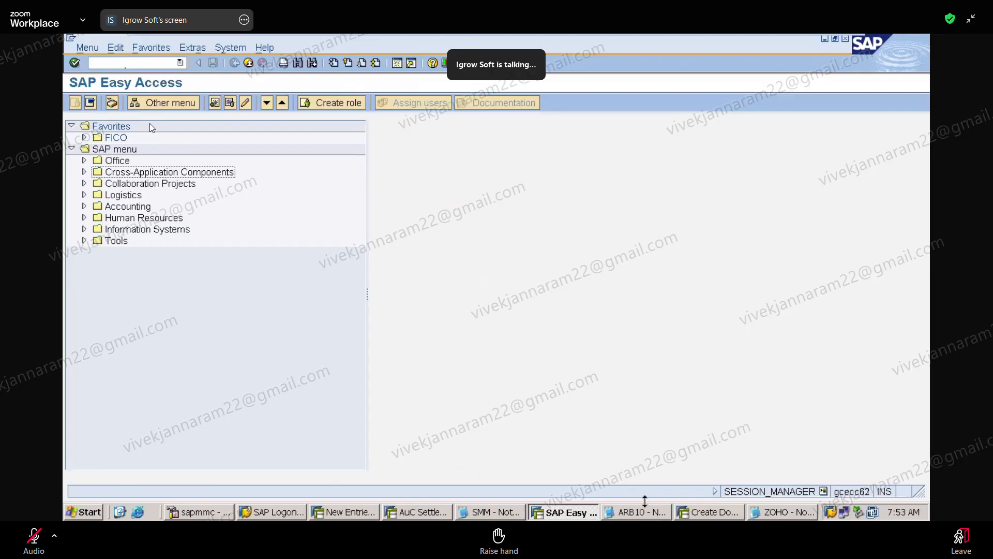
Switch to the Create Document and Send session and open the fiscal year variants overview there with transaction OB29.
click(707, 513)
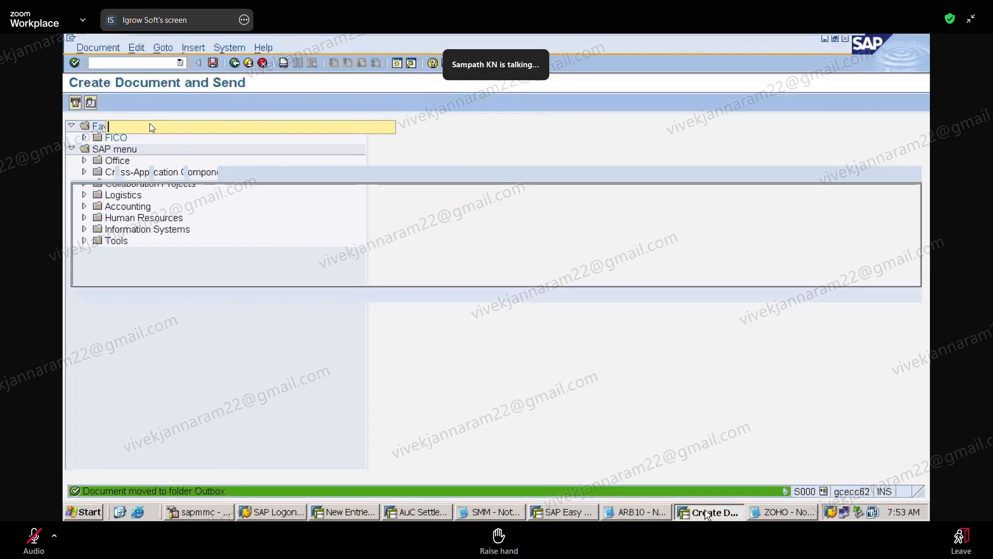
click(148, 63)
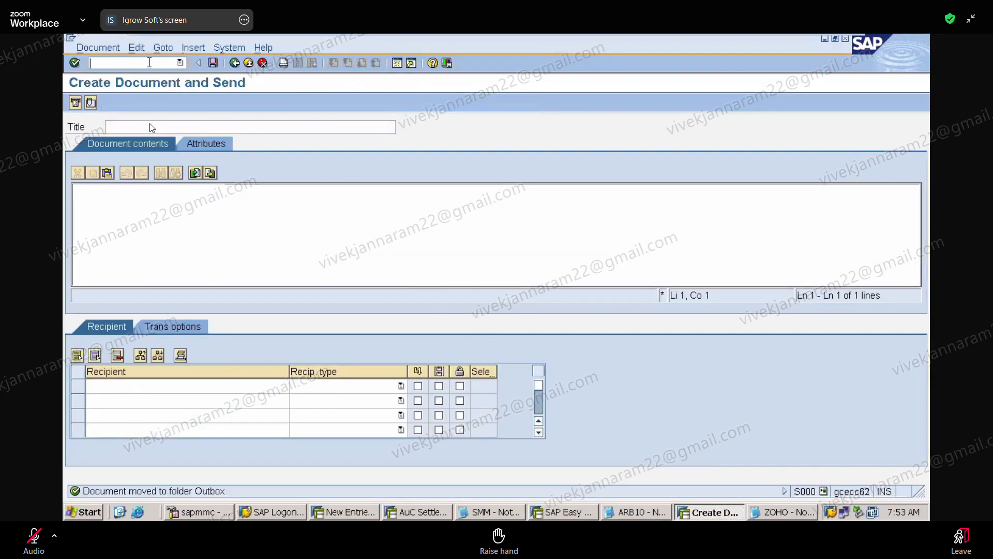
text(/N)
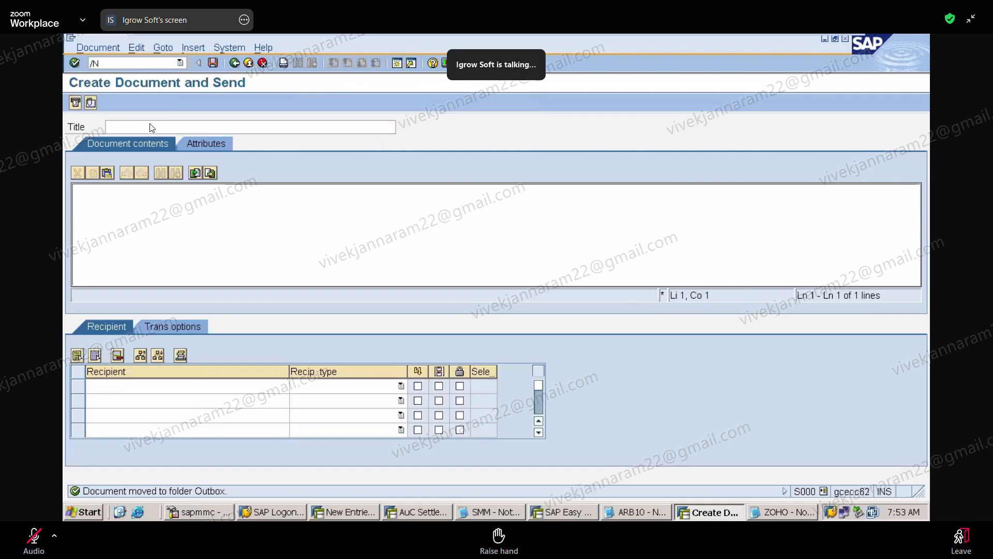
text(OB52)
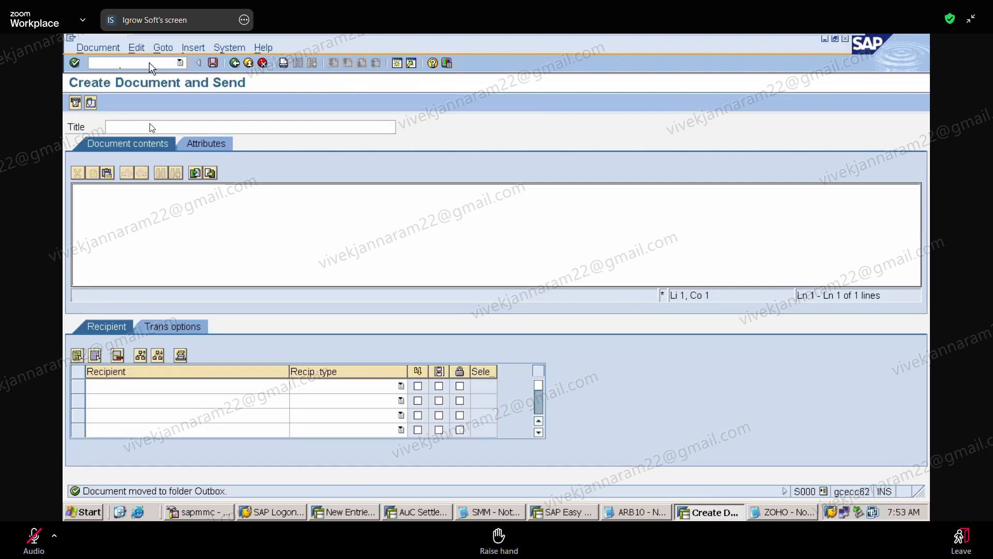
key(Return)
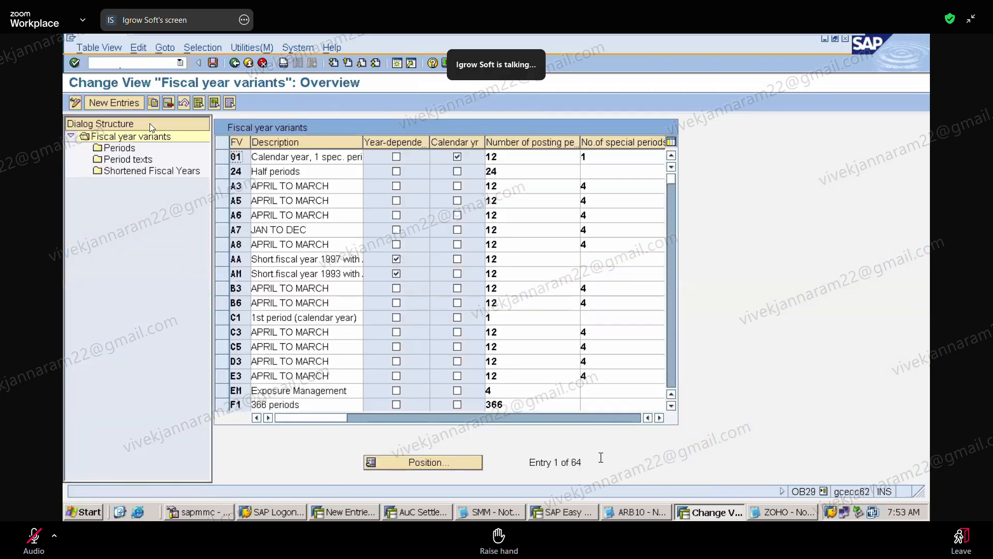
Switch to the ZOHO notes in Notepad and review the section on advances to vendors and the normal payment process.
click(794, 509)
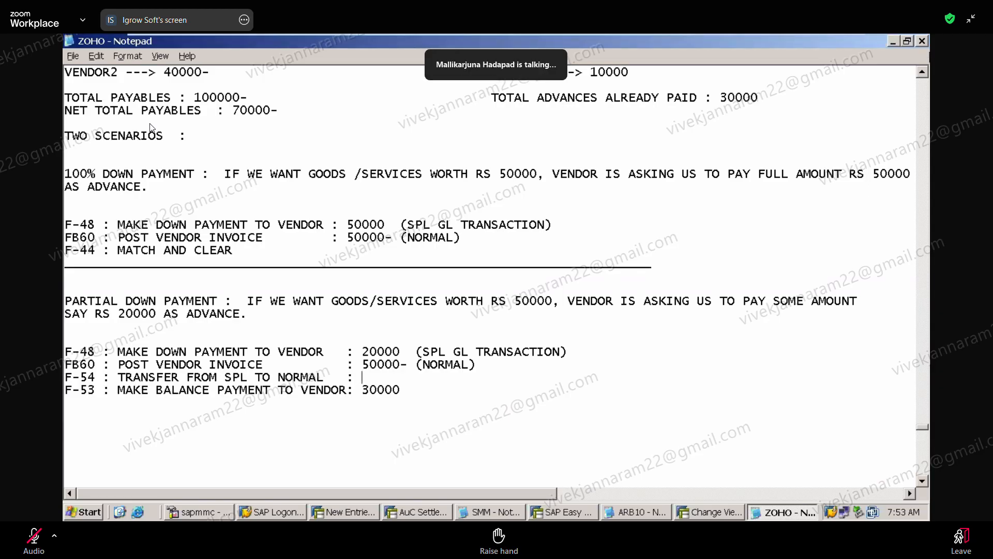
scroll(919, 75, up, 3)
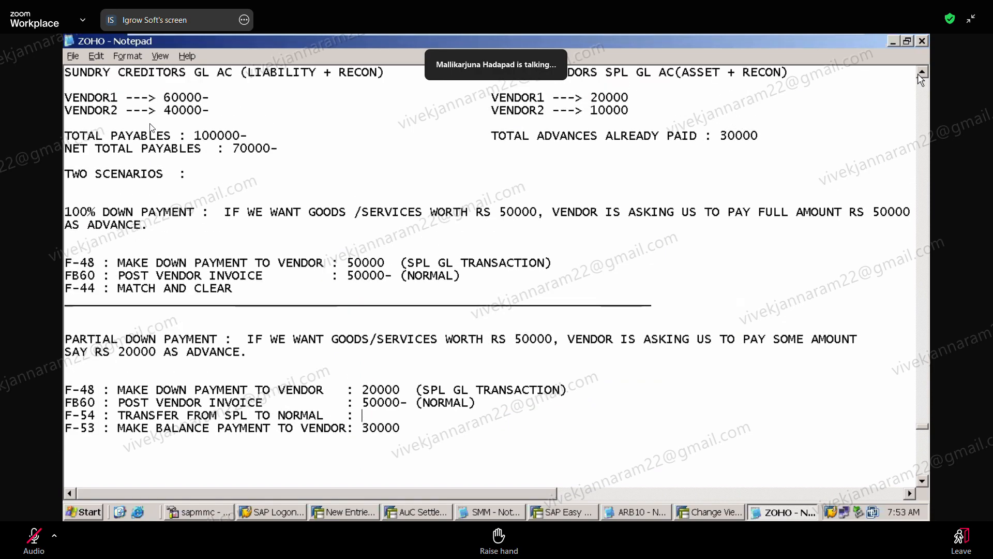
scroll(921, 78, up, 4)
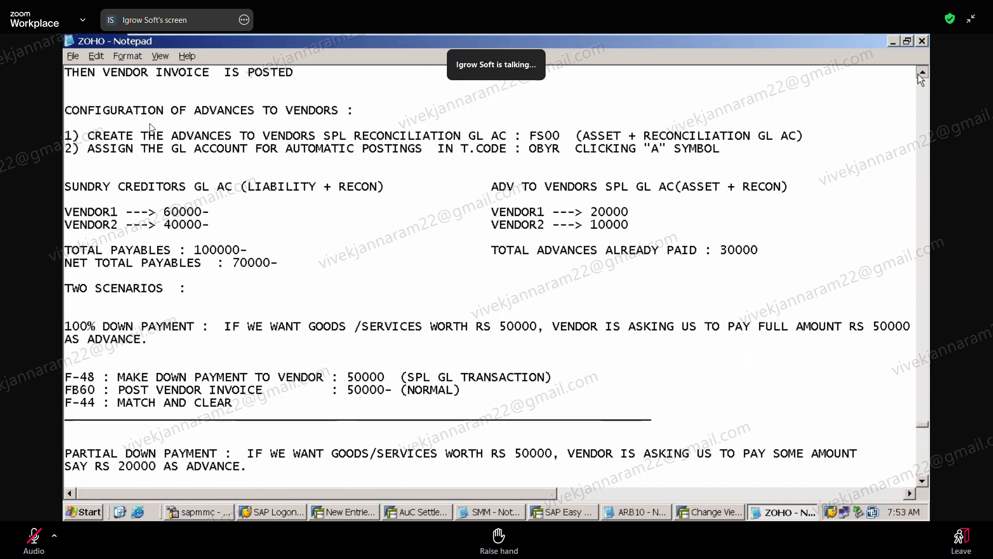
scroll(920, 77, up, 1)
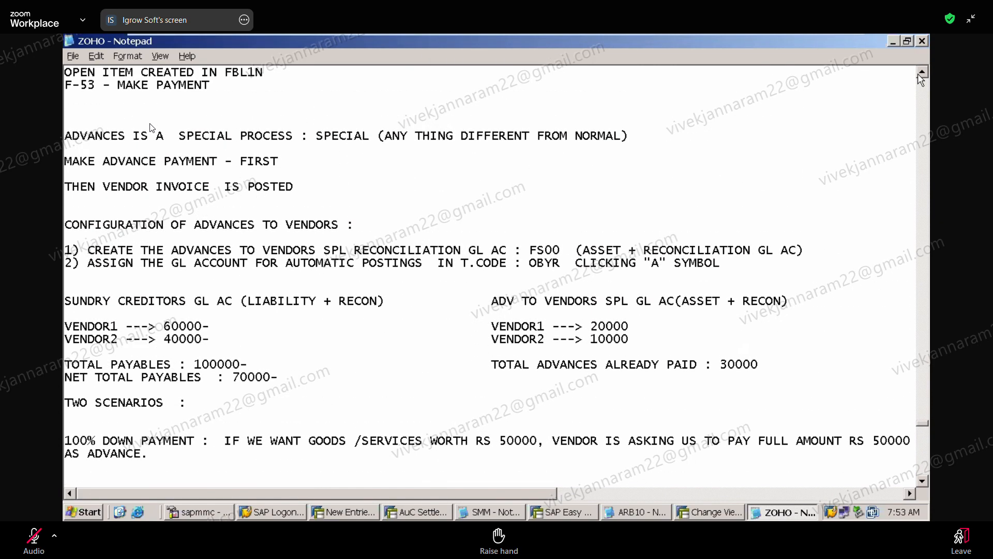
scroll(920, 78, up, 4)
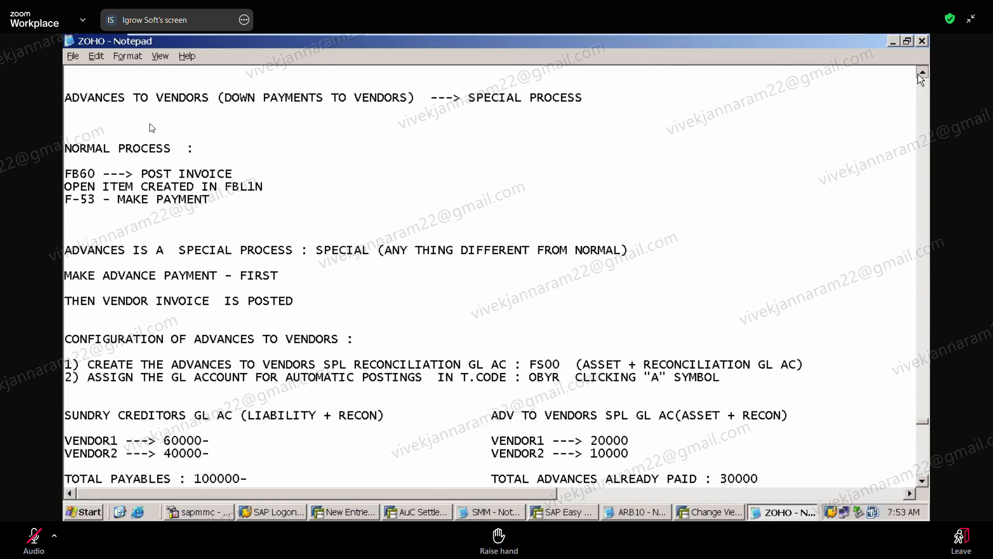
scroll(920, 78, up, 3)
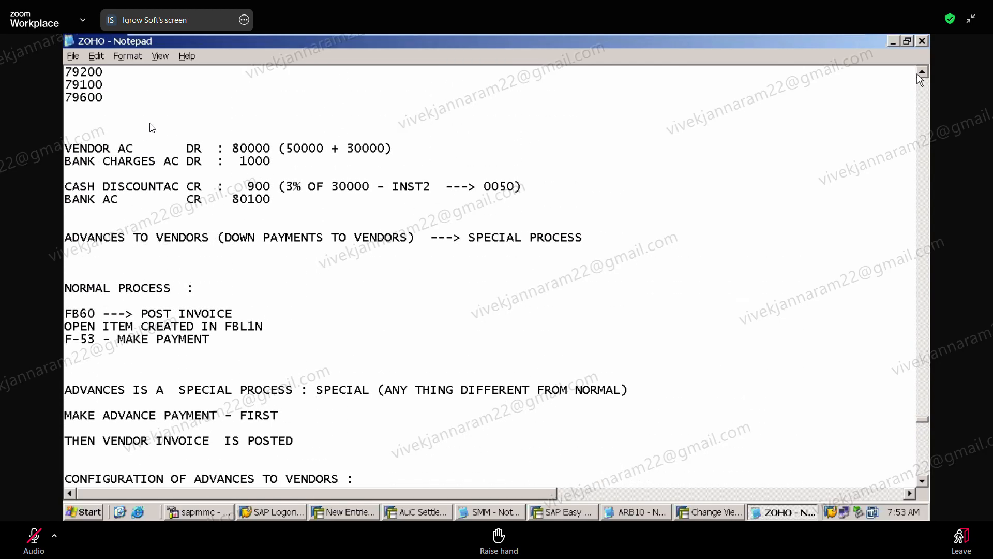
scroll(920, 79, up, 3)
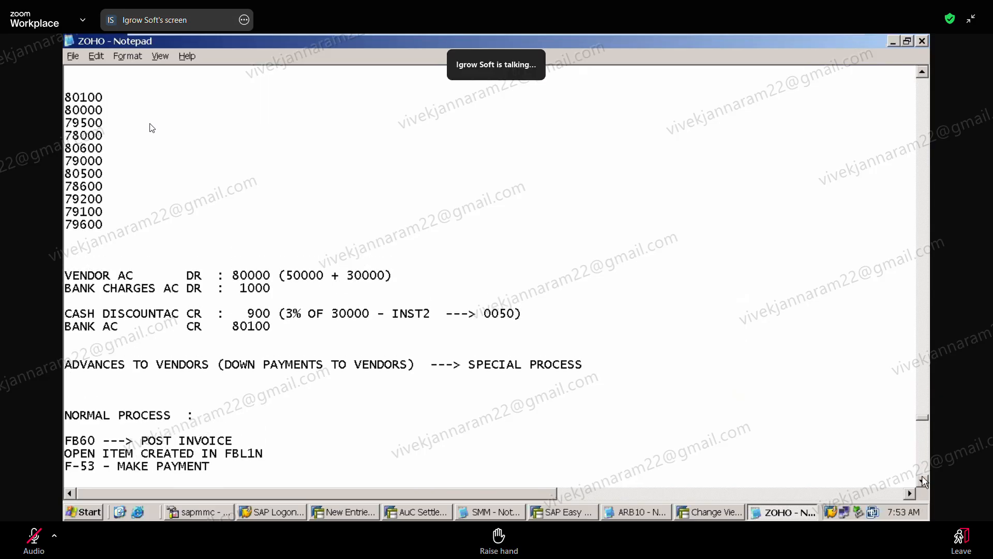
click(922, 480)
scroll(922, 481, down, 7)
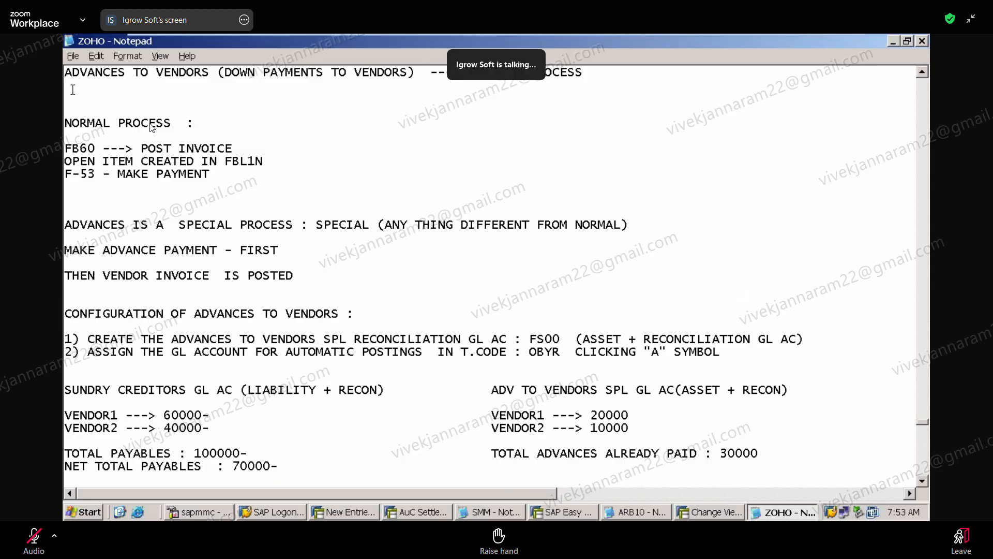
Remove two blank lines below the ADVANCES TO VENDORS heading and insert two blank lines above TWO SCENARIOS.
click(73, 90)
key(Delete)
key(Delete)
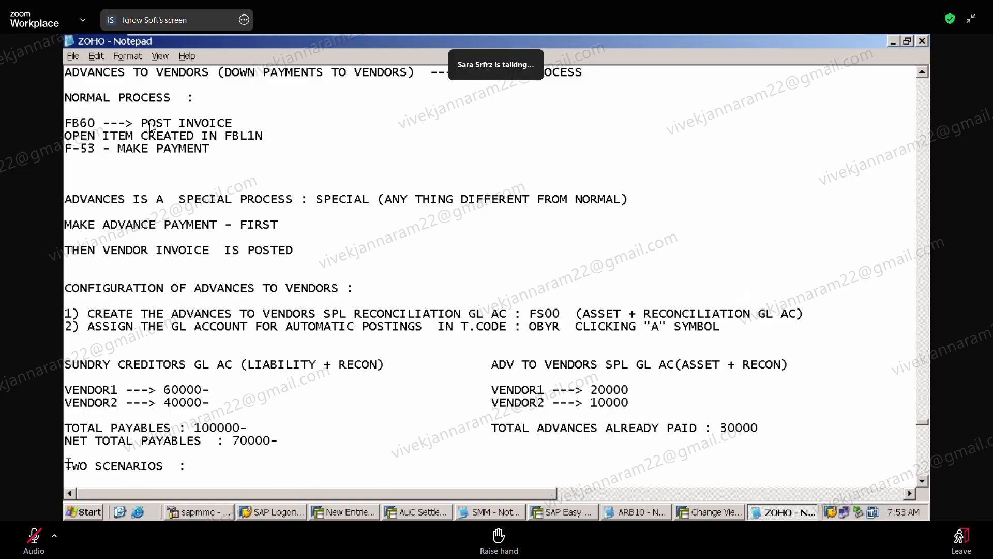
key(Return)
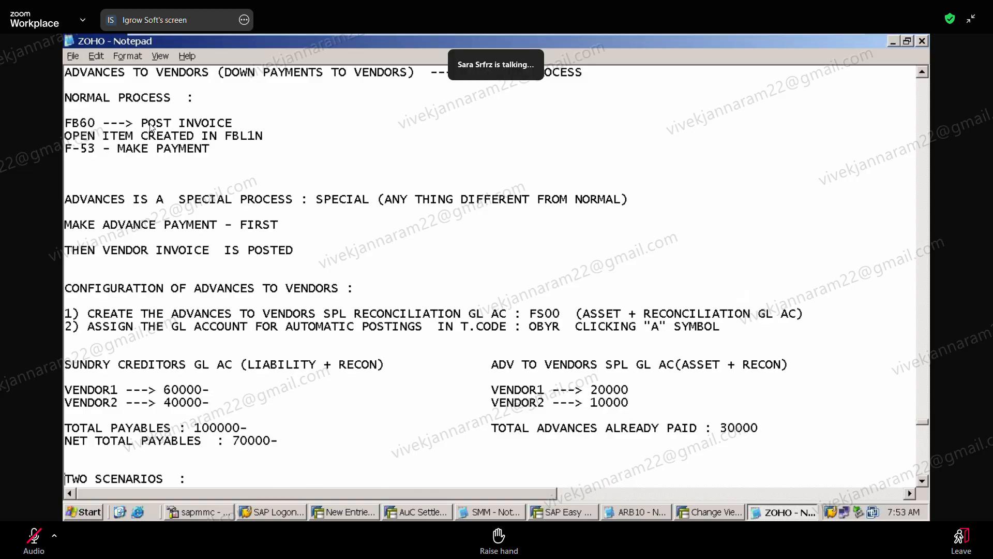
key(Return)
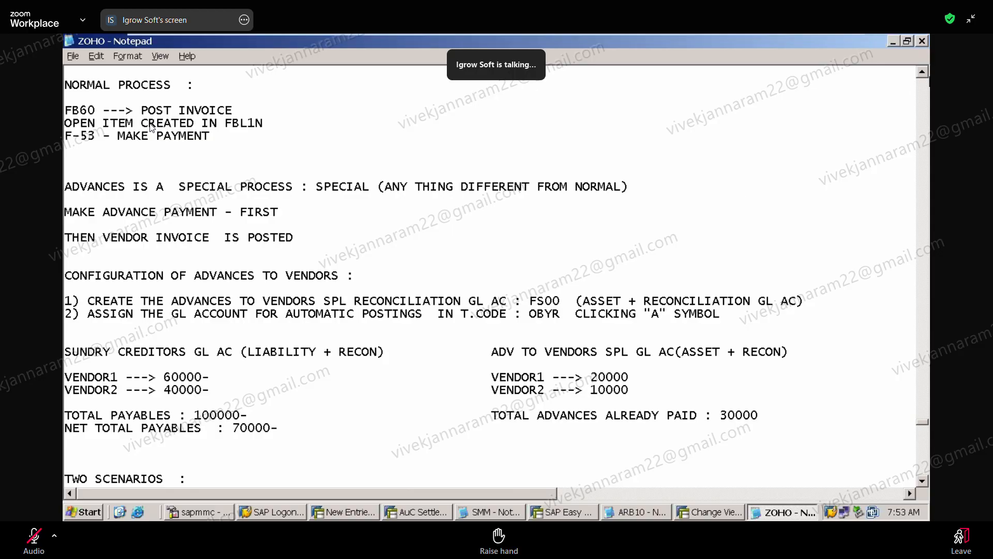
Read through the advance configuration notes and the 100% and partial down payment scenarios.
click(923, 73)
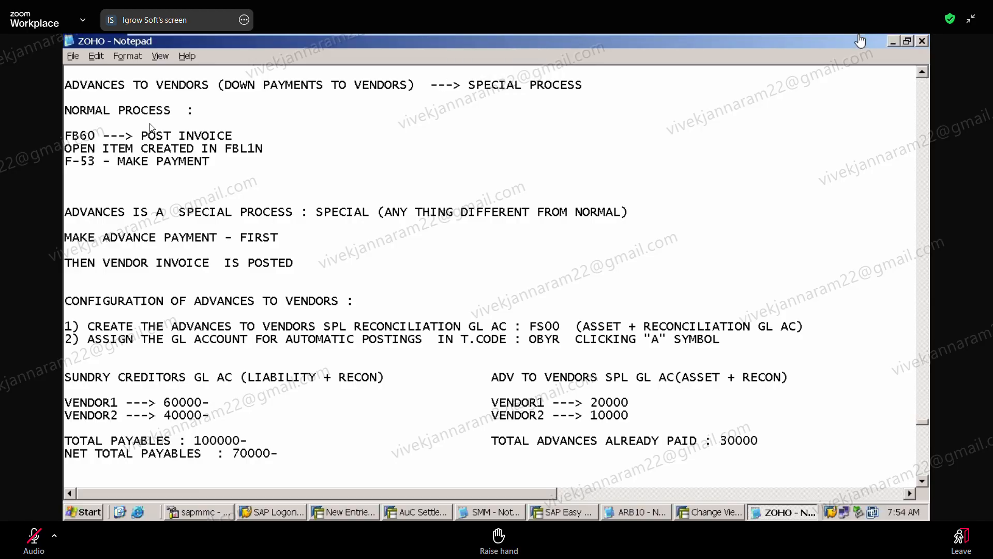
mouse_move(859, 37)
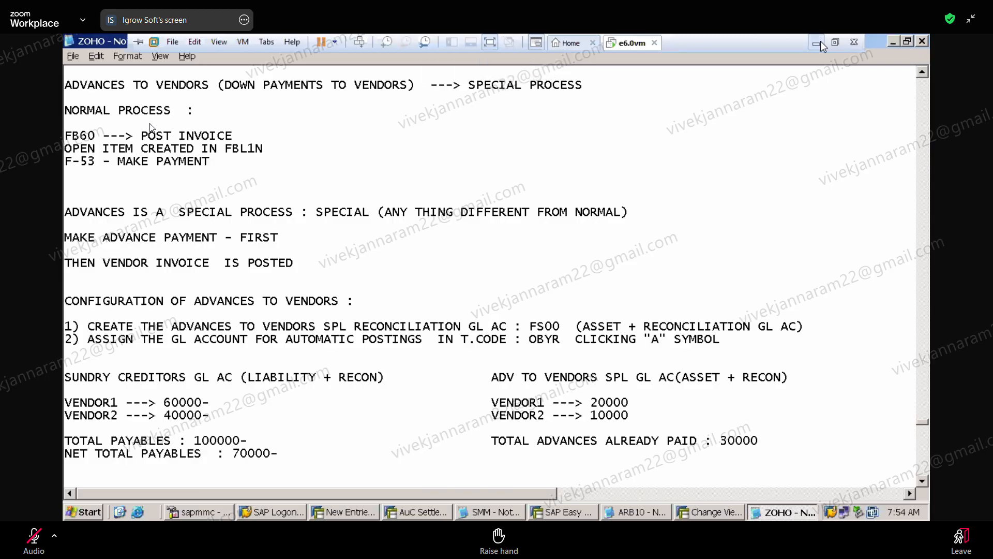
click(922, 480)
click(921, 480)
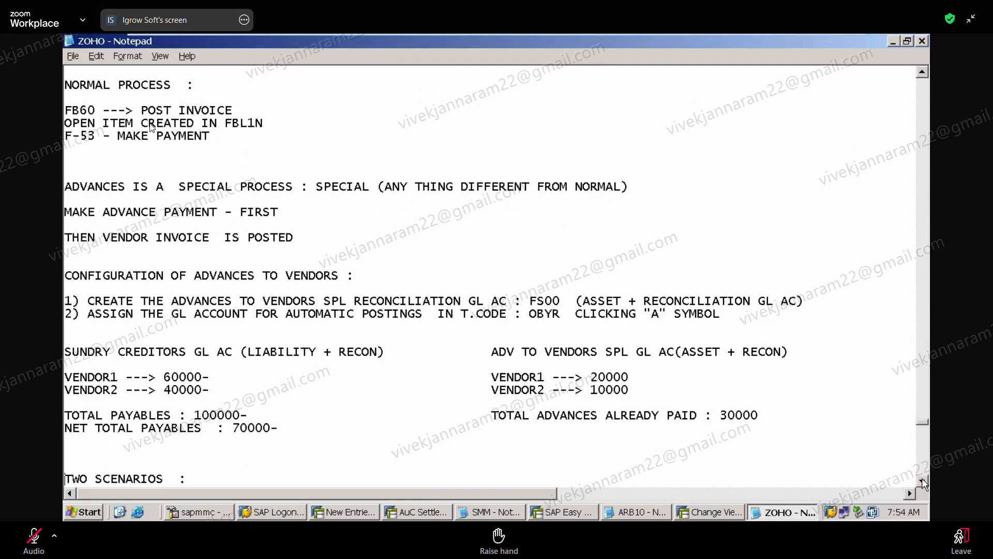
click(921, 480)
click(922, 480)
click(922, 480)
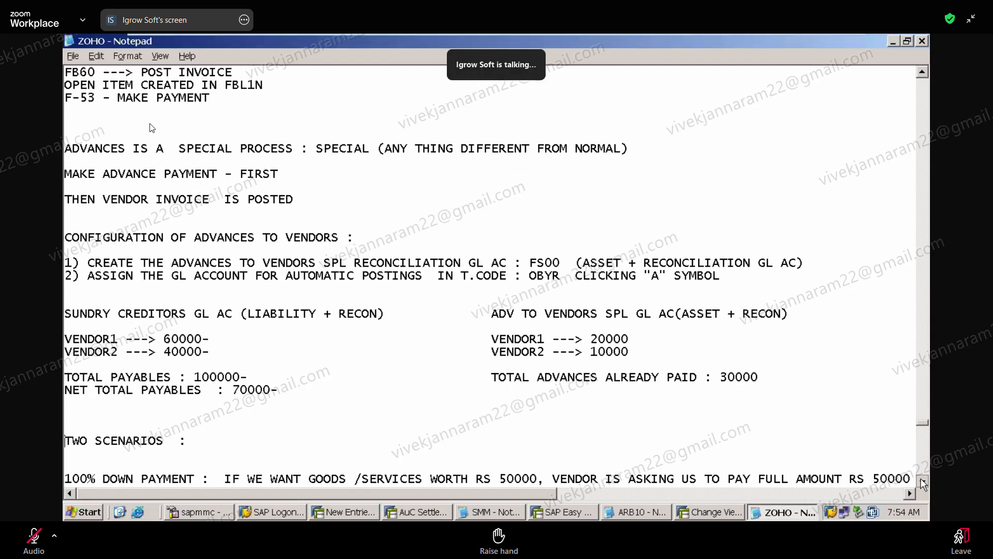
scroll(922, 483, down, 5)
scroll(921, 482, down, 4)
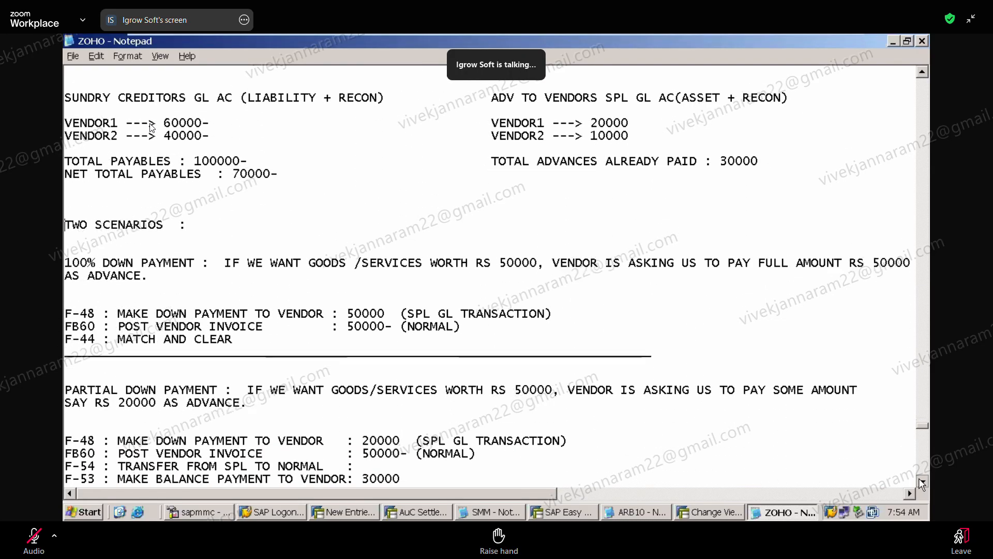
click(922, 481)
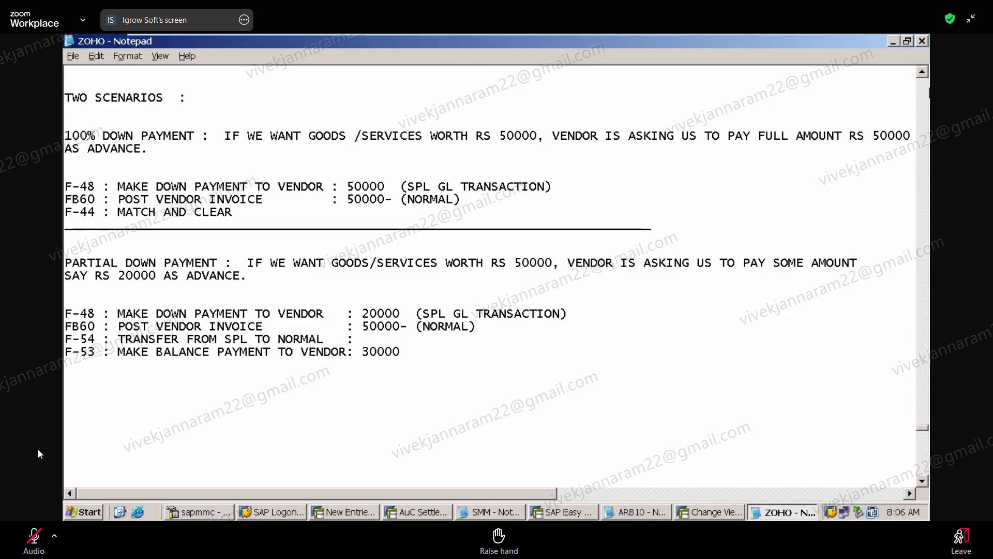
mouse_move(860, 37)
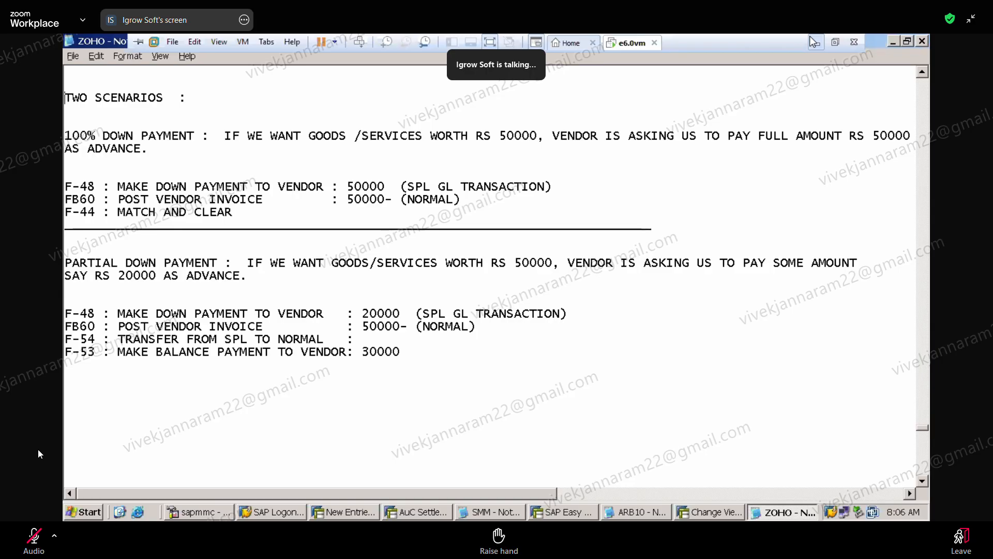
Switch to the SAP Easy Access session and open the document types overview with transaction OBA7.
click(587, 507)
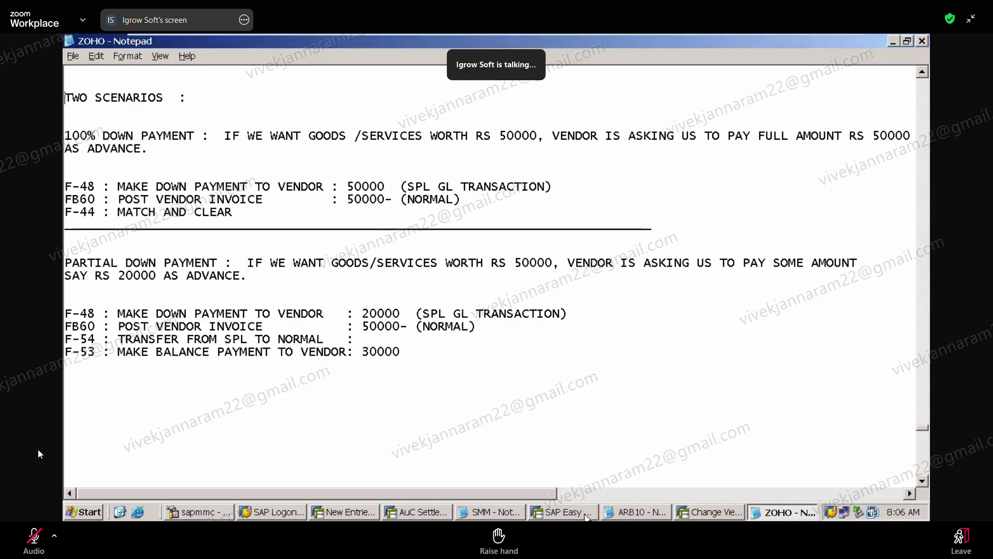
click(128, 66)
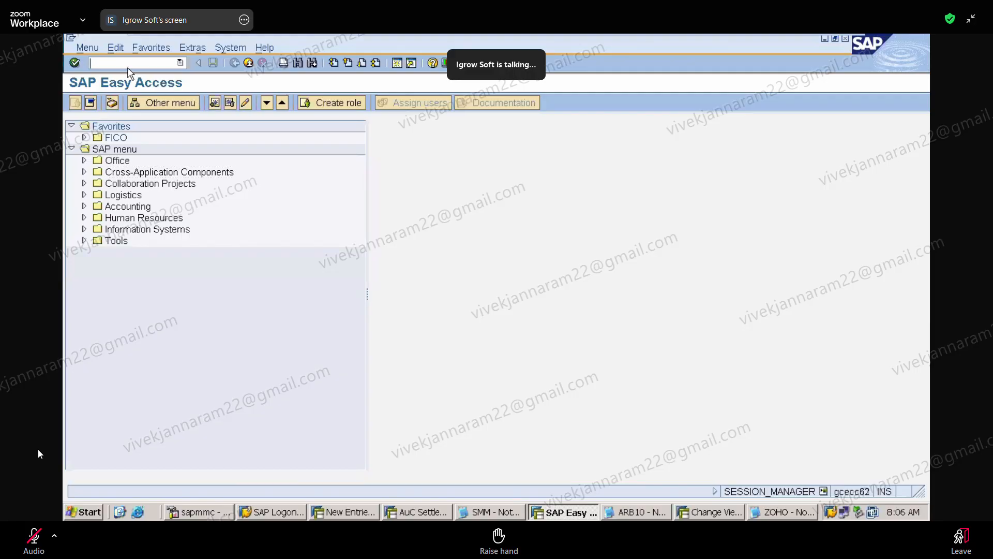
text(/NOBA7)
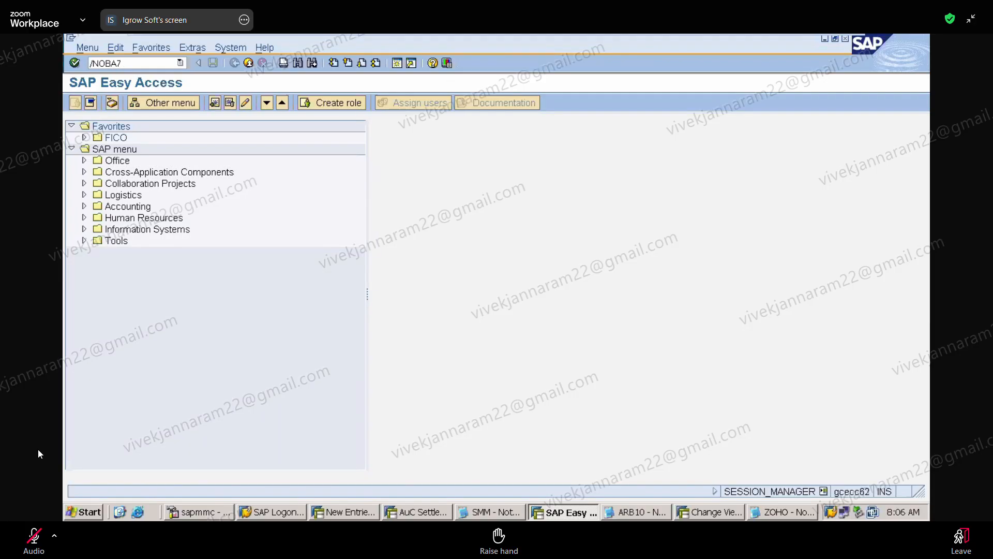
key(Return)
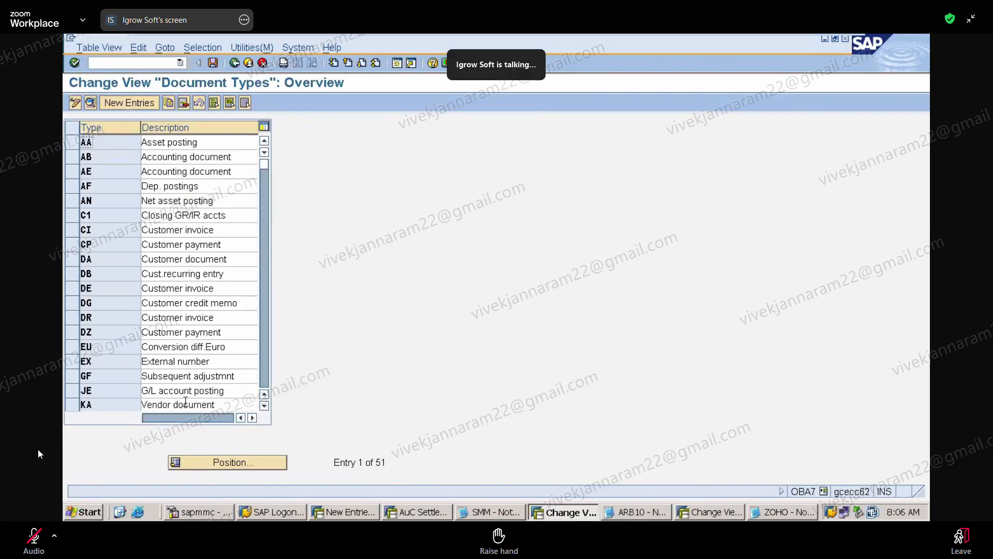
Inspect the details of document types KA and KG to check their number range assignments.
click(232, 461)
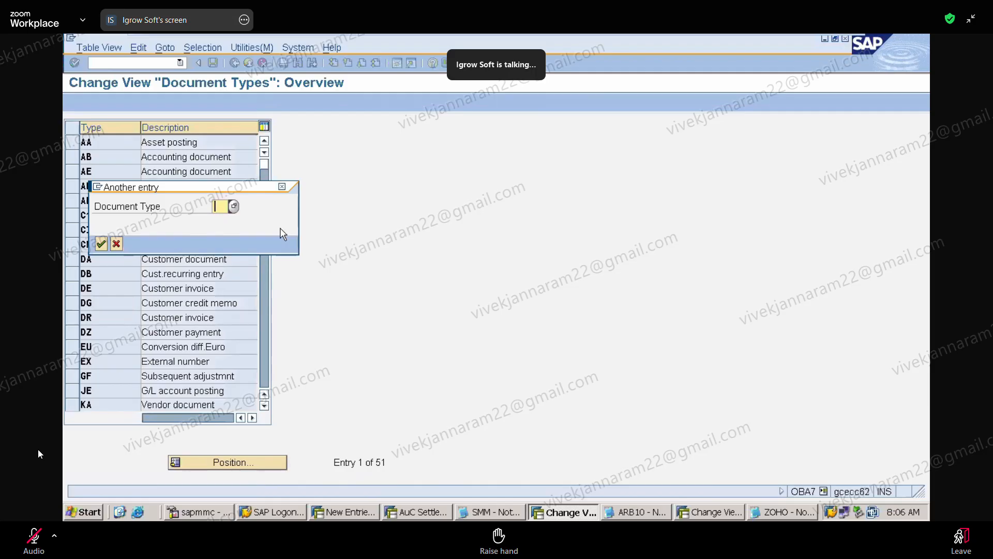
click(282, 187)
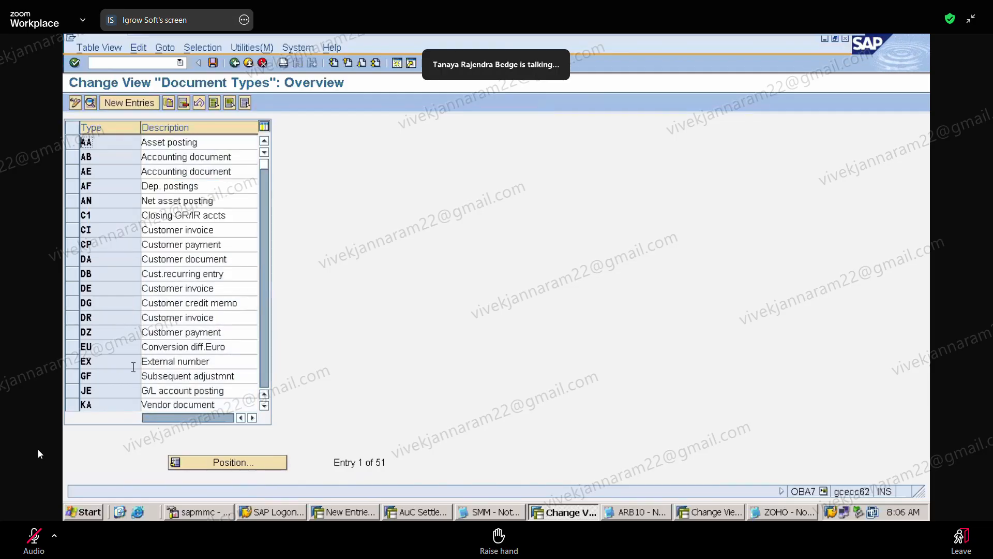
double_click(114, 404)
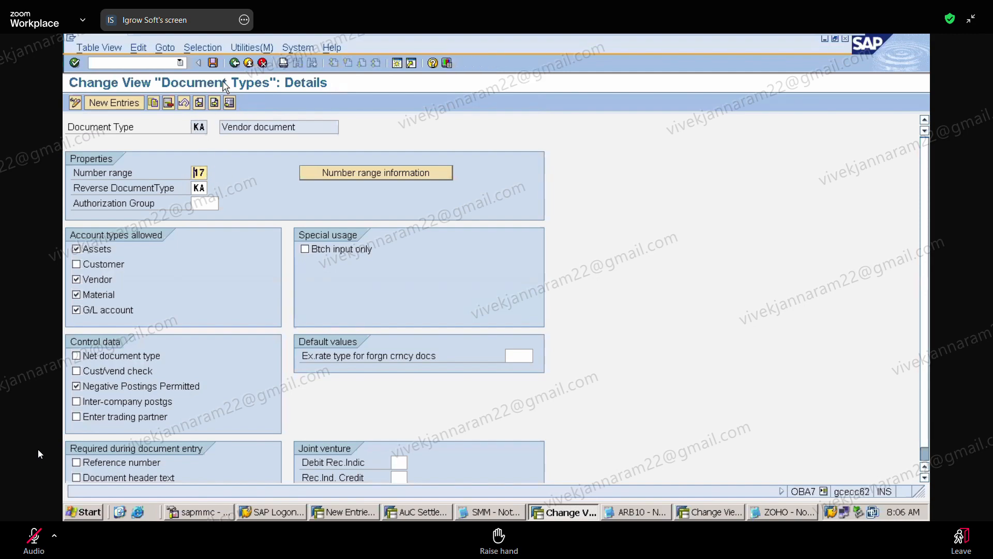
click(233, 63)
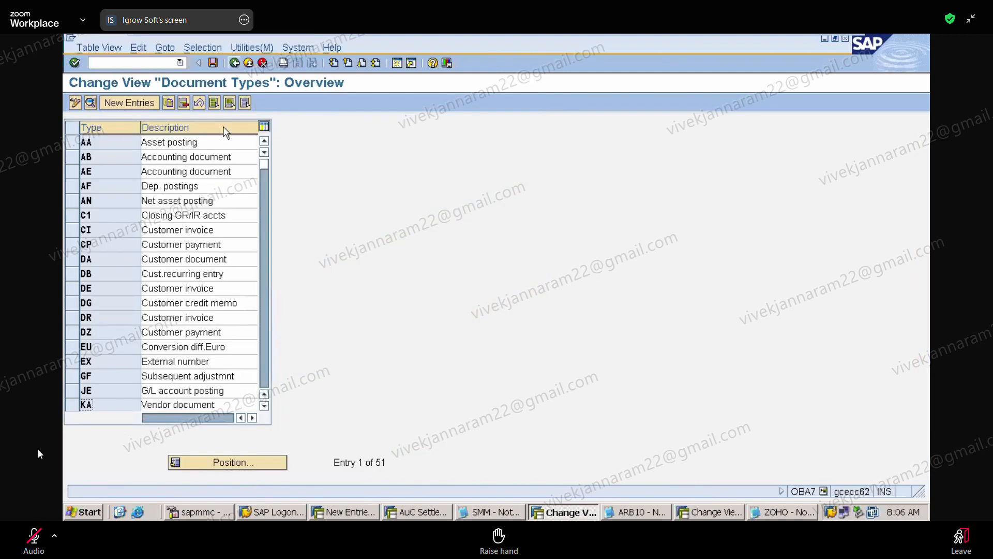
click(264, 405)
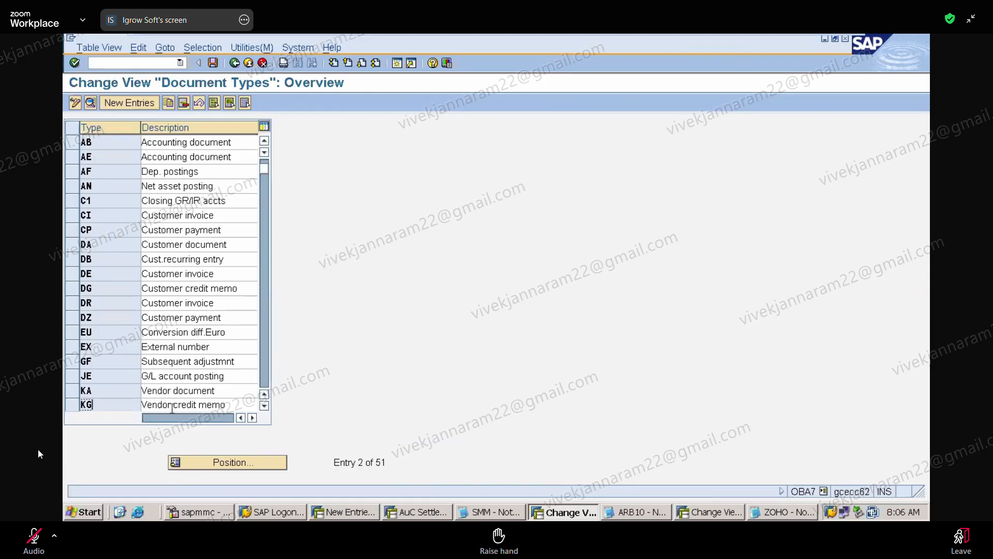
double_click(88, 405)
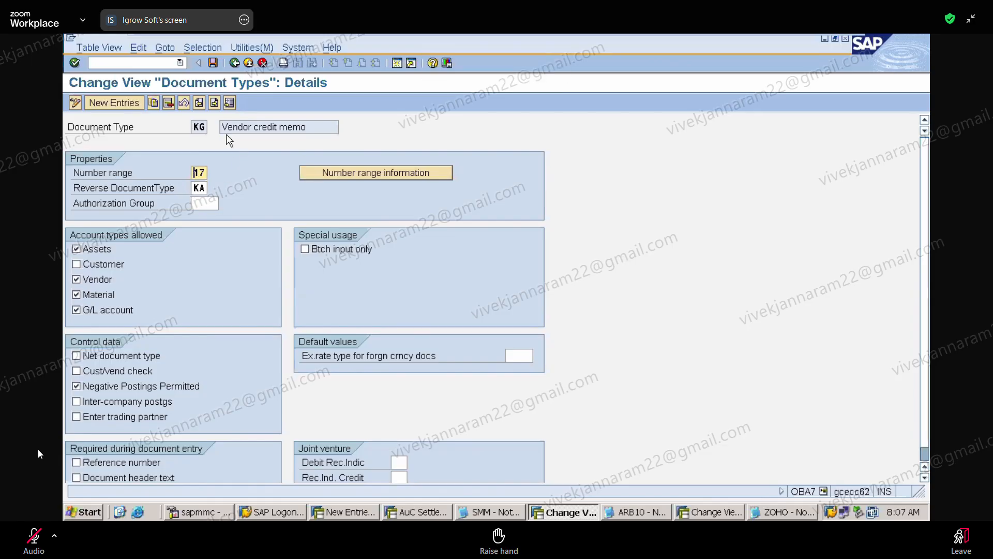
Open the initial screen for displaying a document with transaction FB03.
click(151, 62)
text(/N)
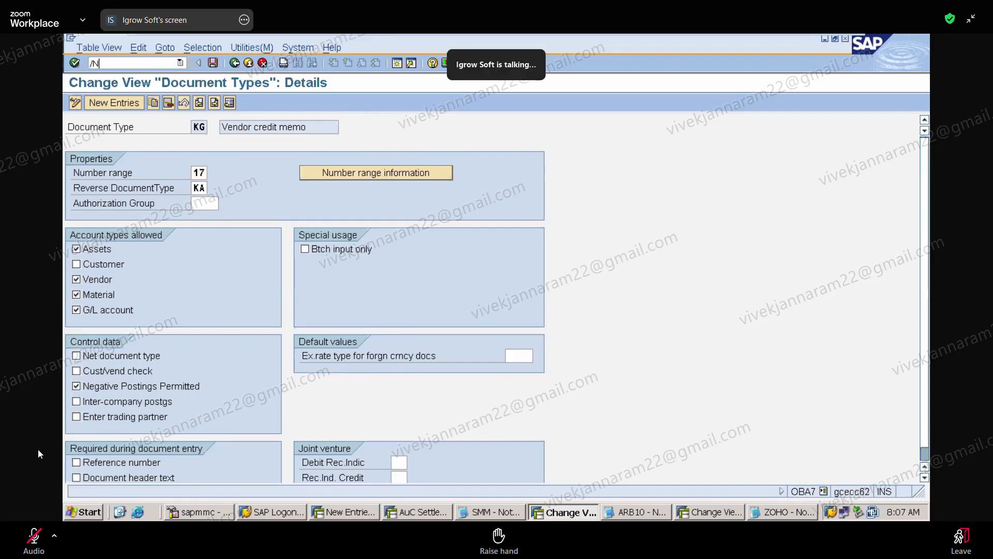
text(FB03)
key(Return)
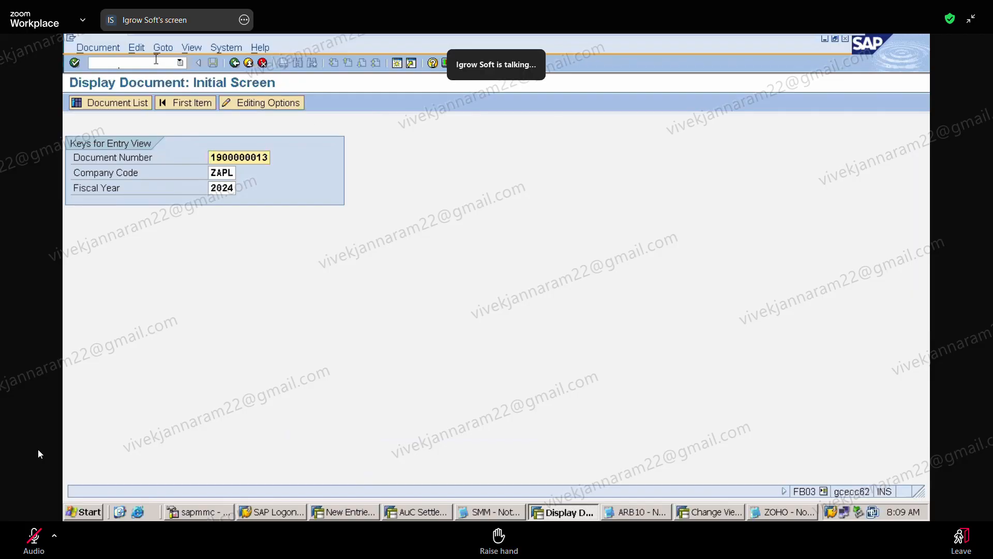
Open the vendor line item display with transaction FBL1N and list the cleared items of A1 House Keeping Services in company code ZAPL.
click(156, 63)
text(/NF)
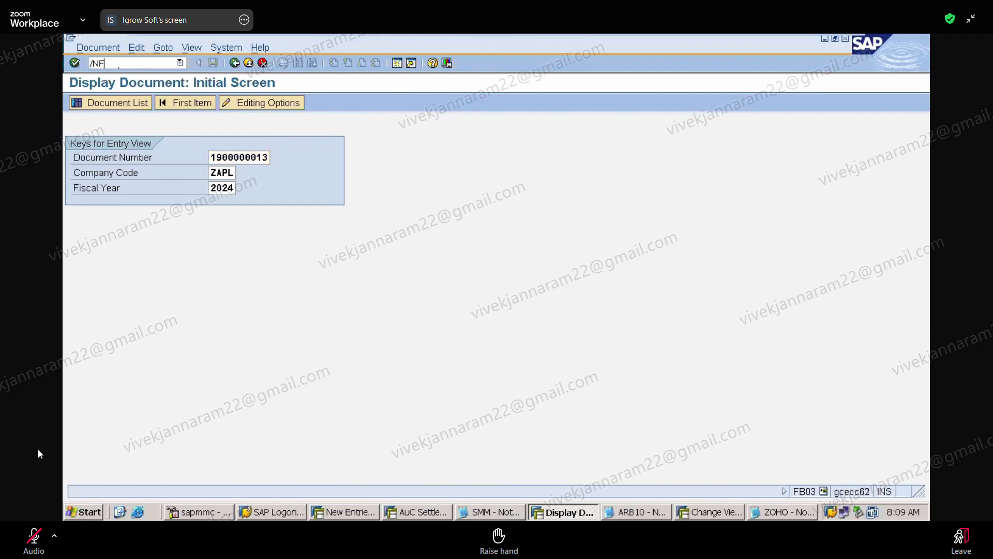
text(BL1N)
key(Return)
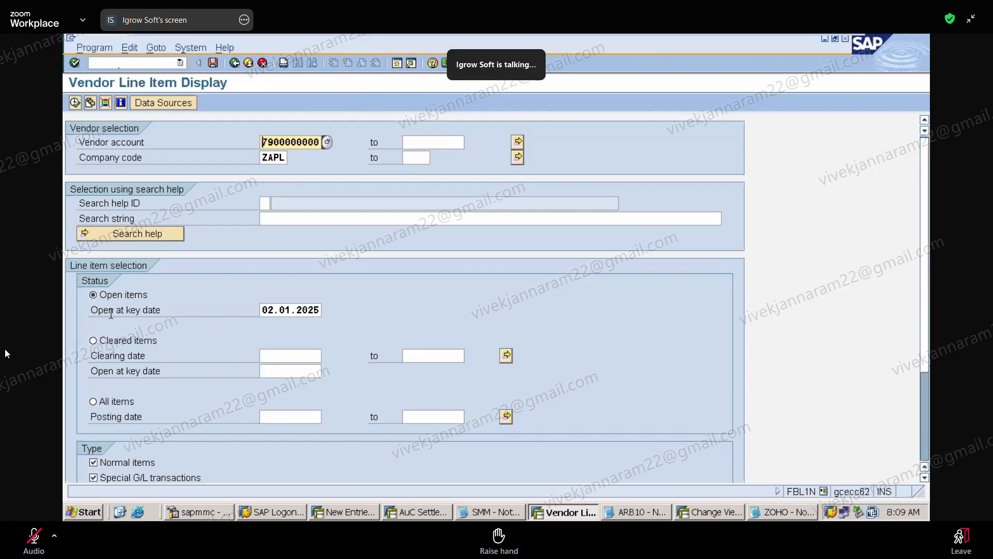
click(96, 341)
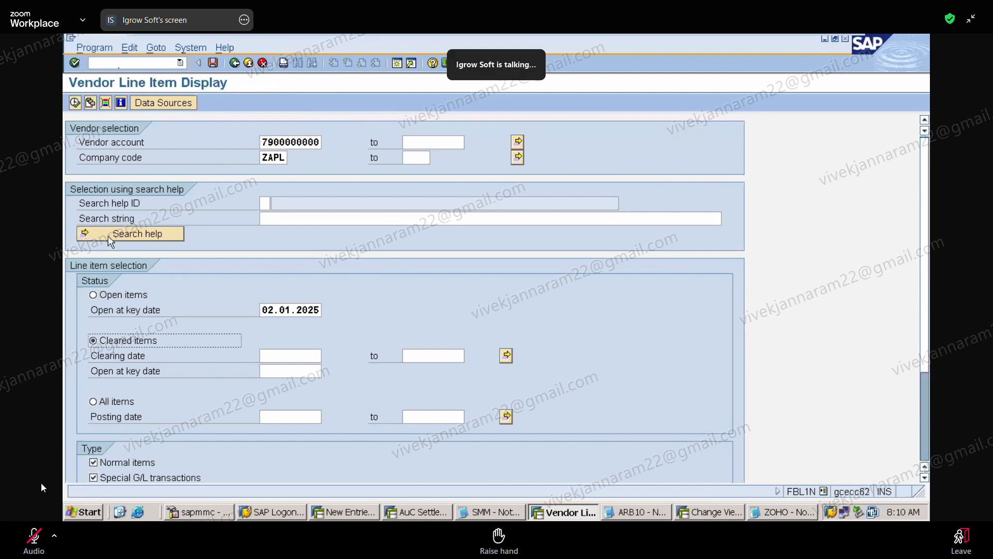
click(76, 102)
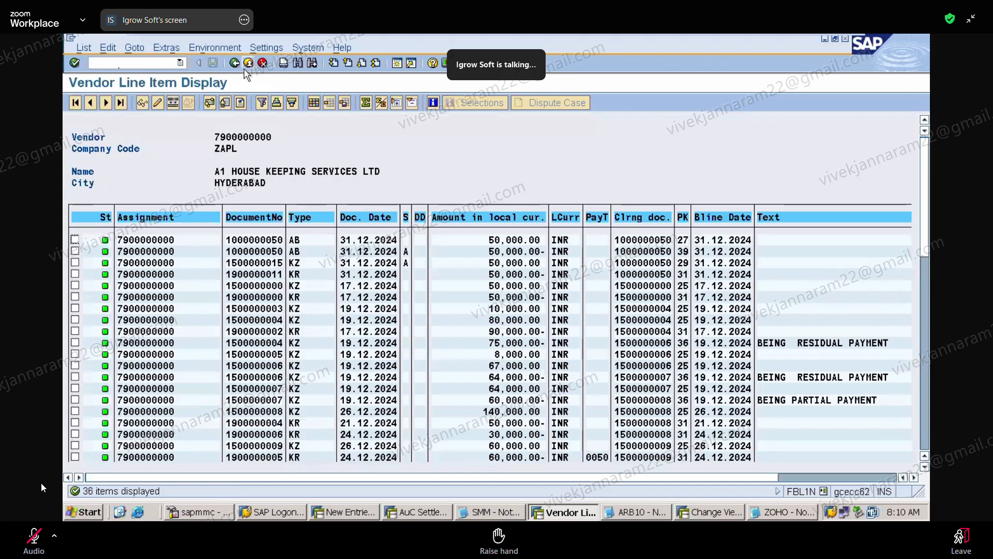
Return to the line item selection and list the same vendor's open items instead of the cleared ones.
click(237, 65)
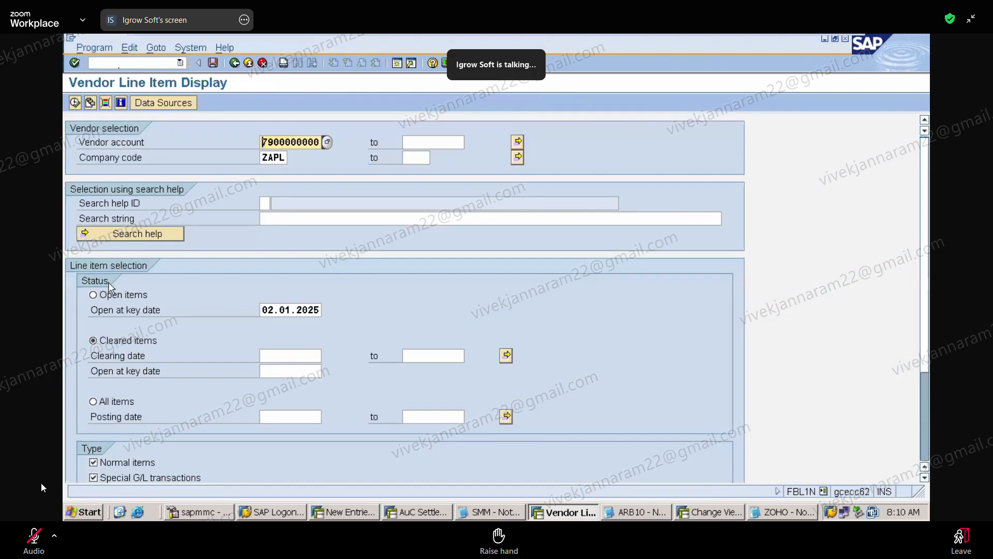
click(106, 297)
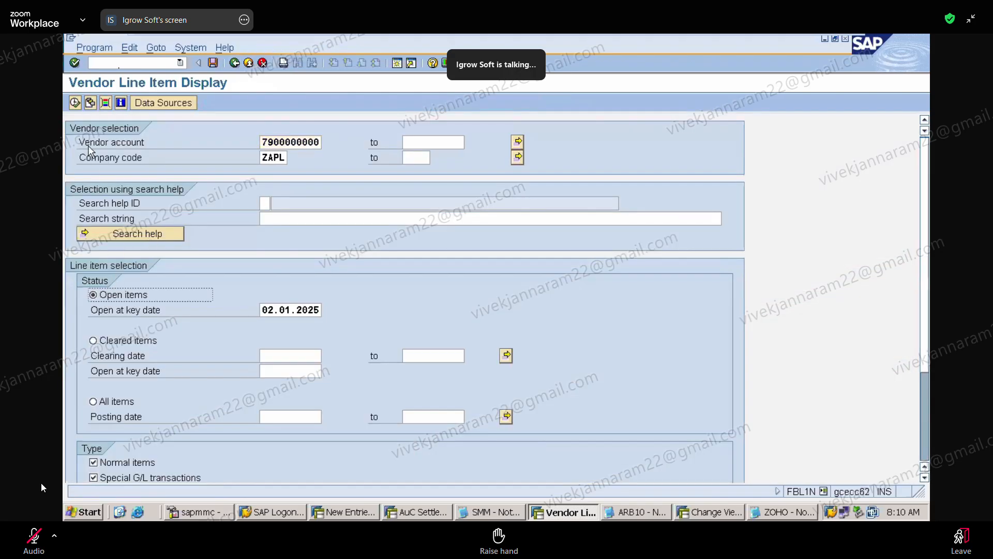
click(78, 106)
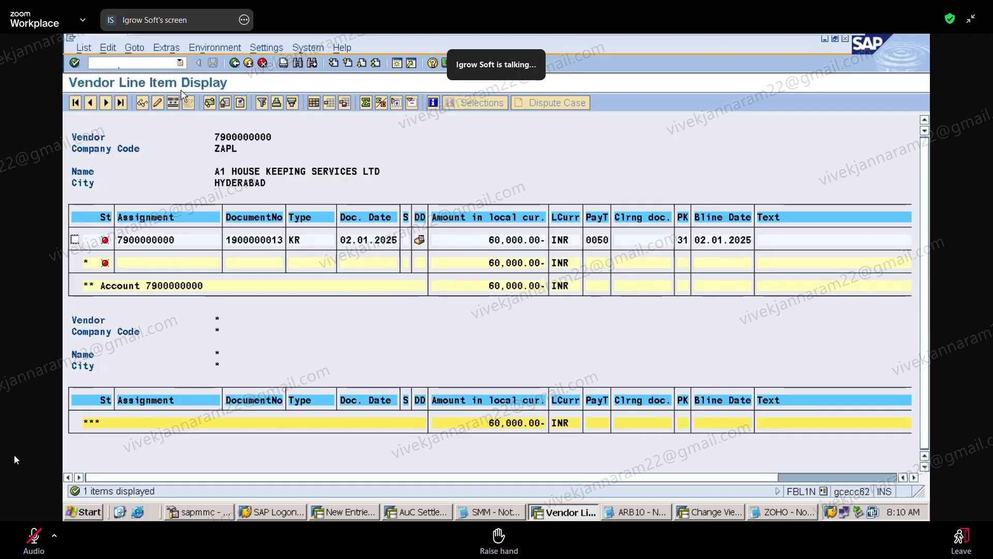
click(121, 62)
text(/NFB08)
key(Return)
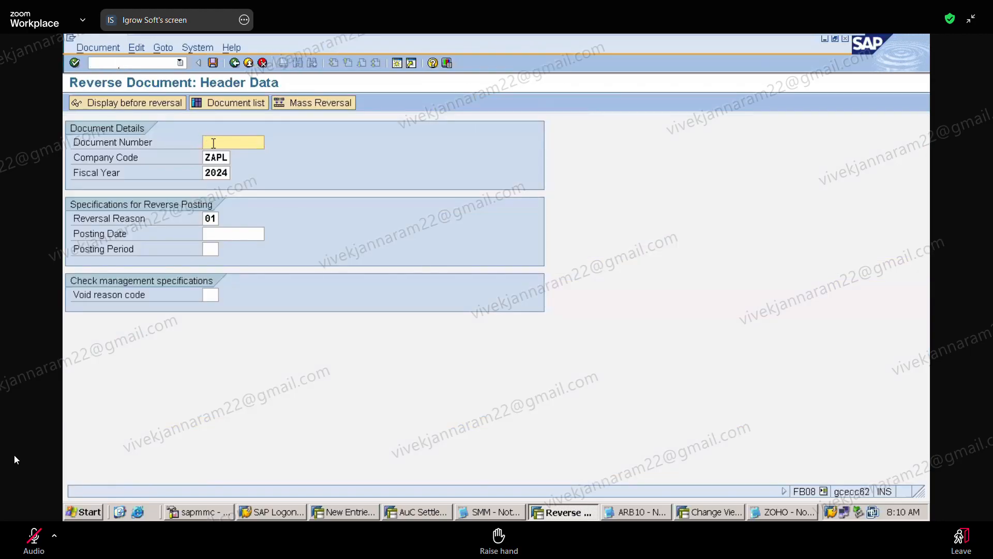
text(1)
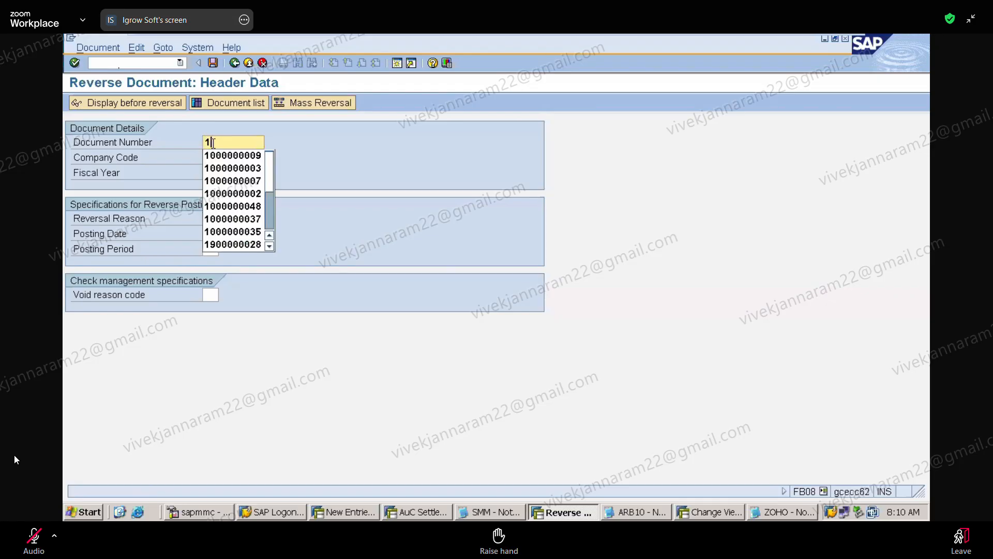
text(9000000)
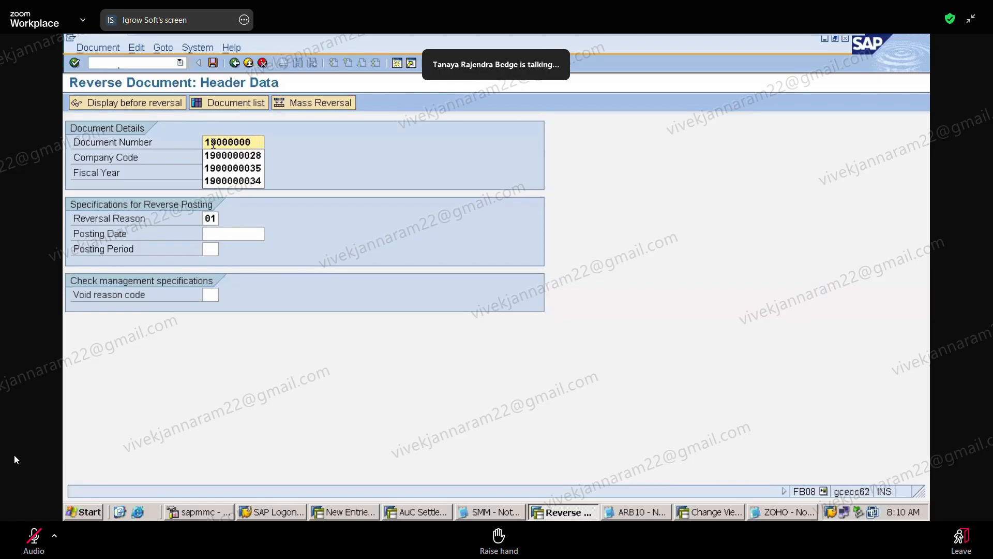
text(13)
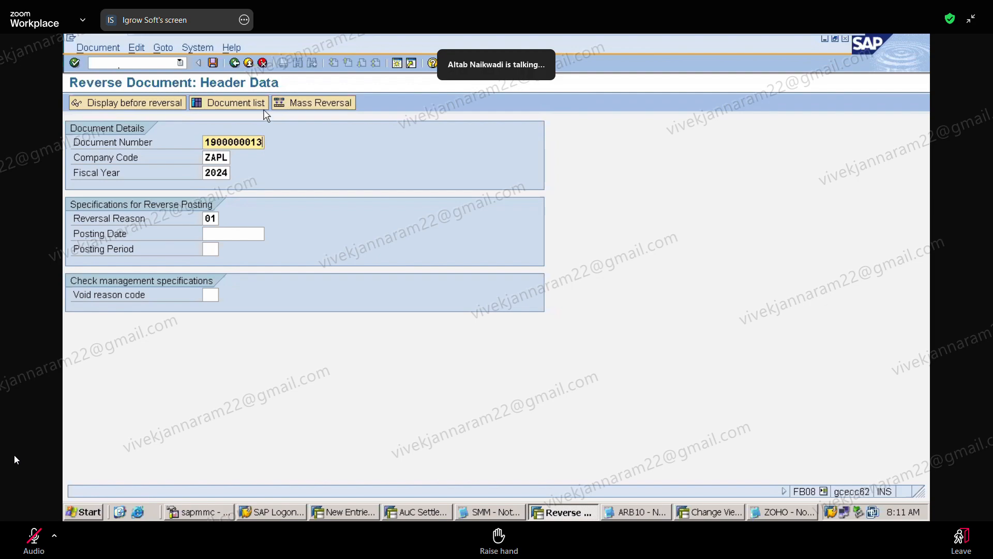
click(213, 64)
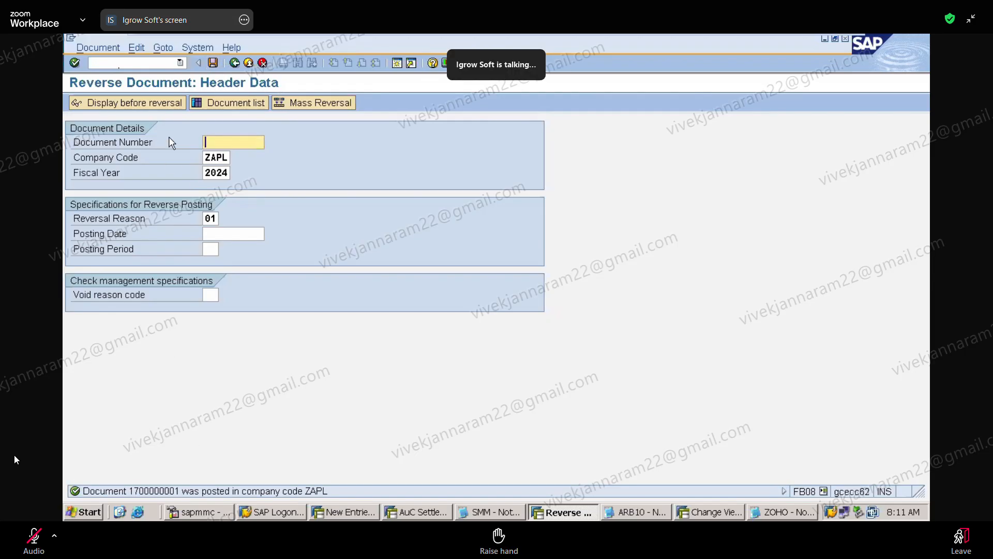
Display the posted reversal document and inspect its document header for the document type and reversal reference.
click(95, 48)
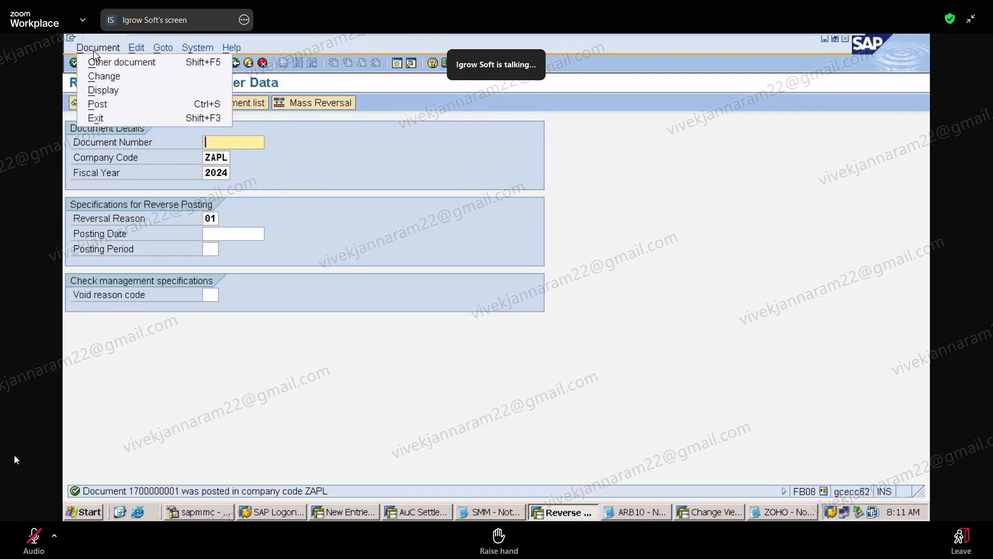
click(111, 90)
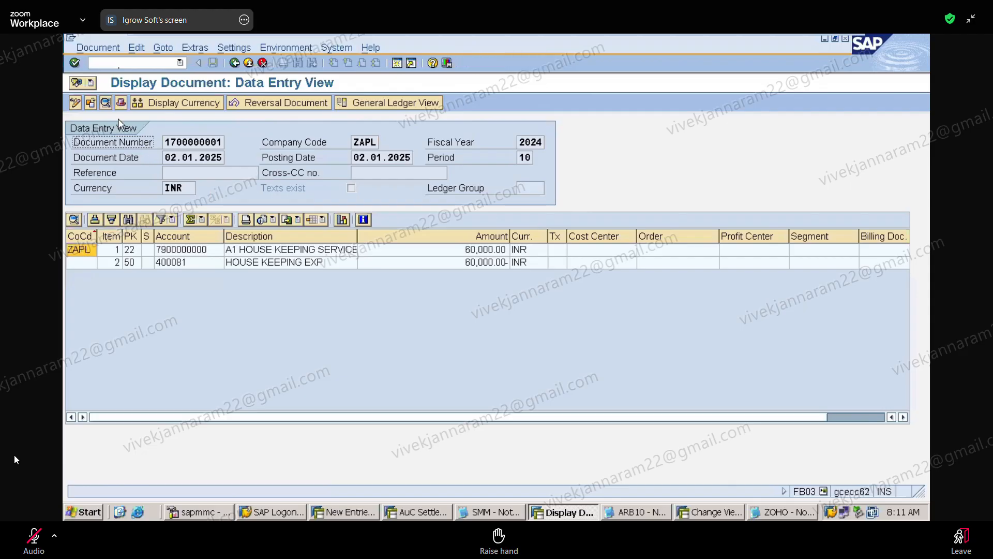
click(105, 104)
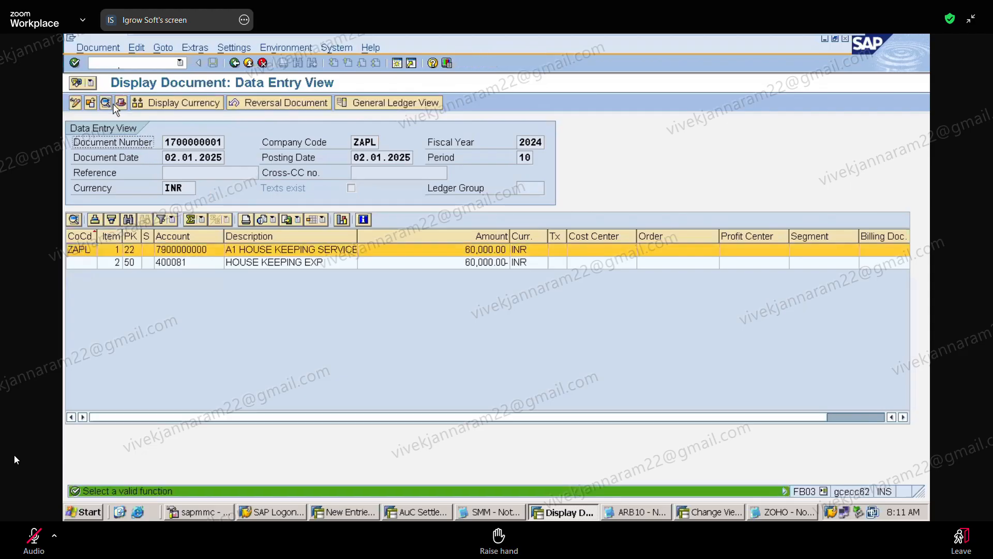
click(118, 103)
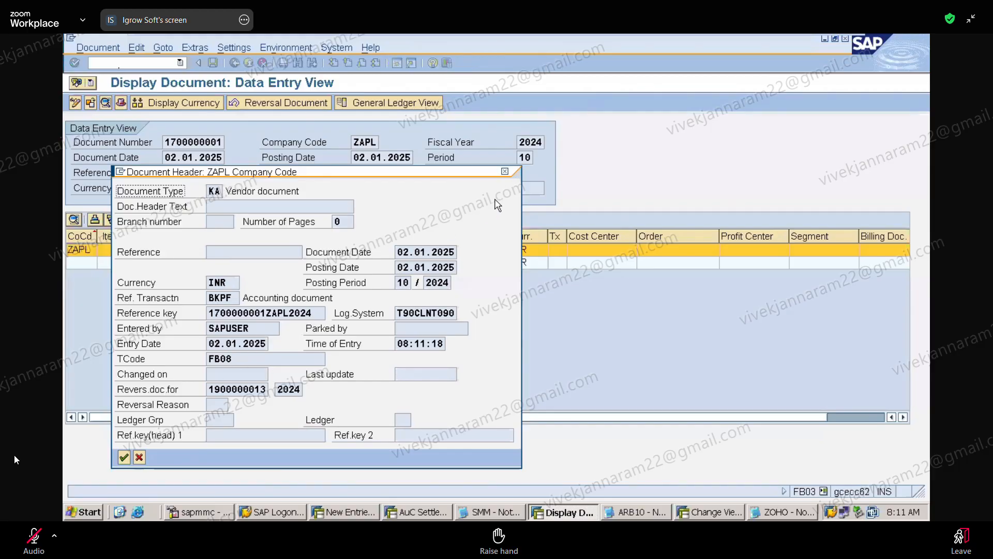
click(507, 172)
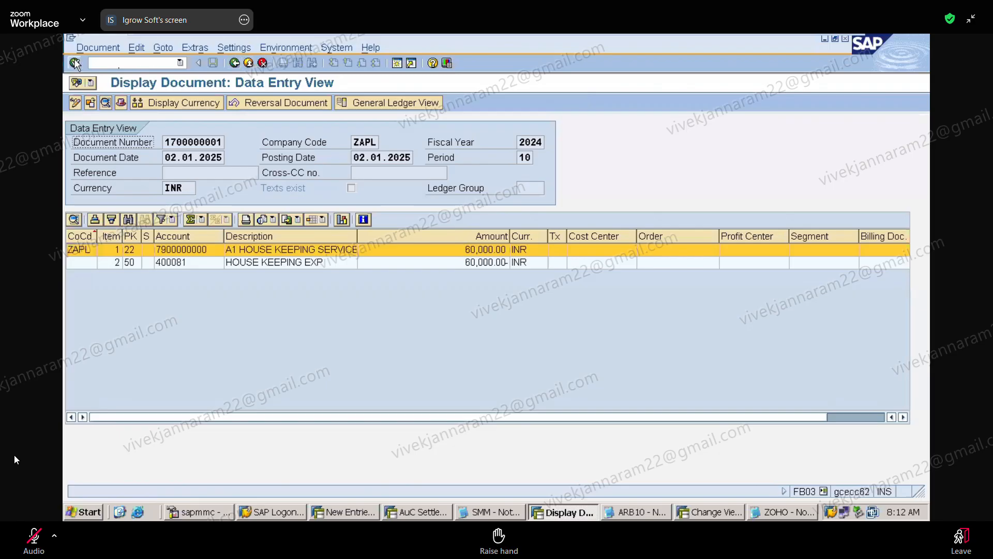
Start a vendor invoice with transaction FB60 for A1 House Keeping Services, with invoice date 02.01.2025 and amount 50000 INR.
text(/)
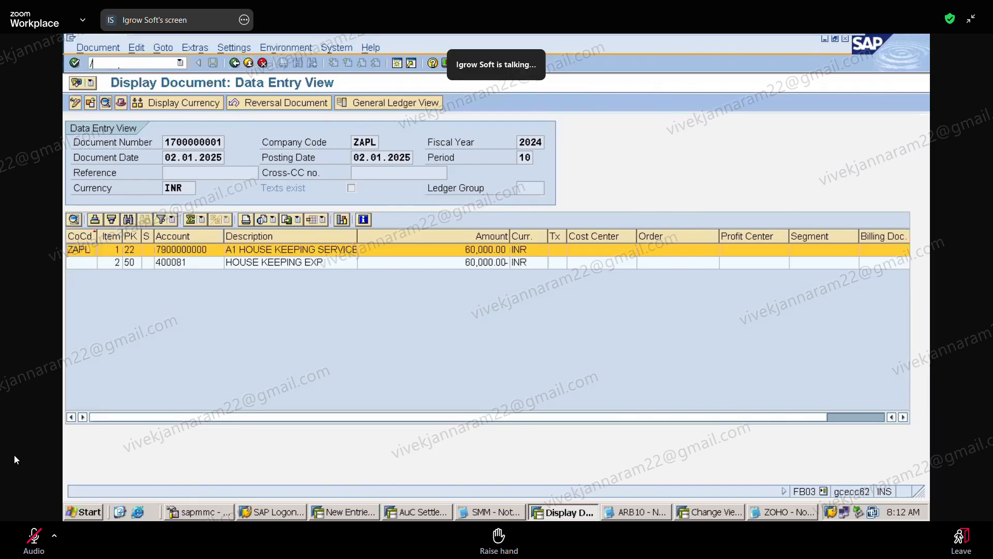
text(nfb60)
key(Return)
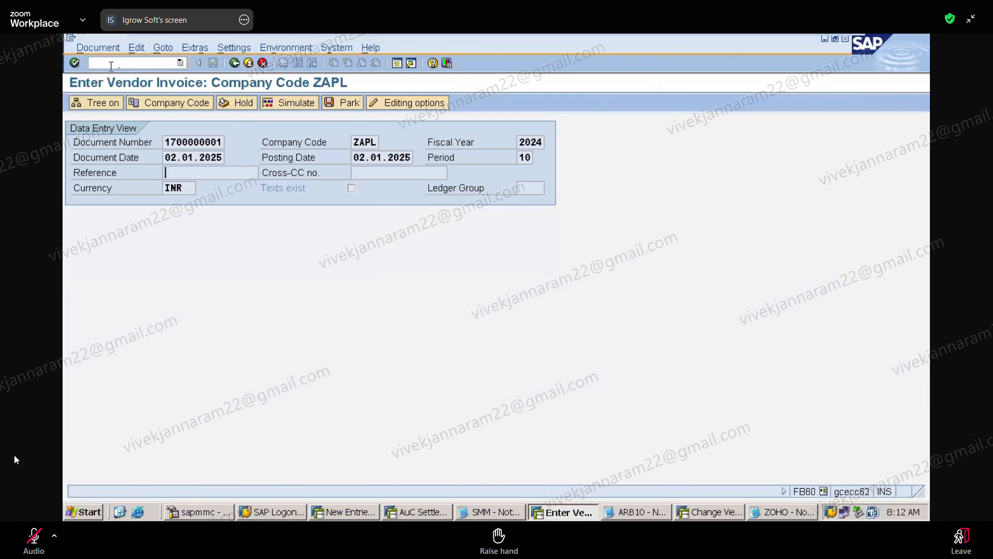
click(208, 175)
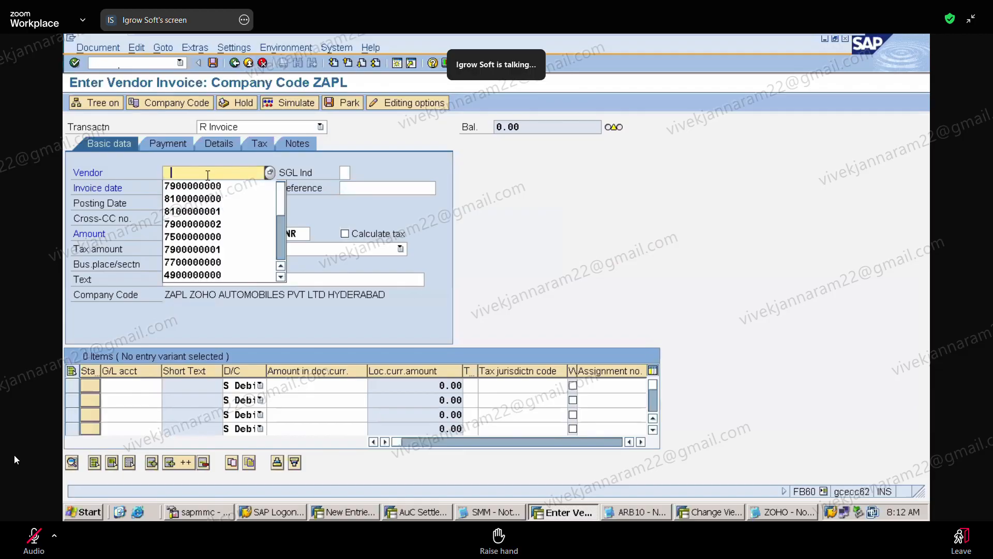
click(207, 186)
click(189, 188)
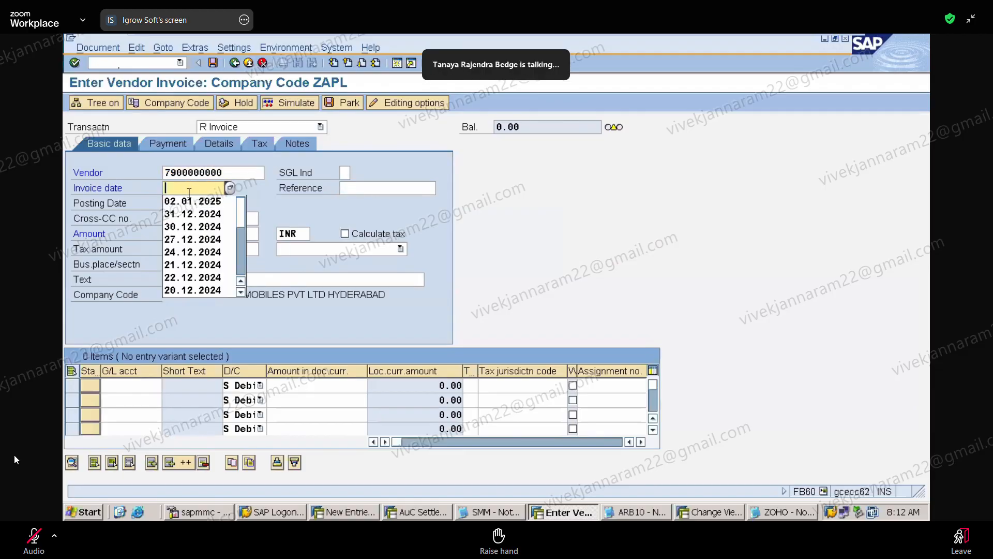
click(192, 201)
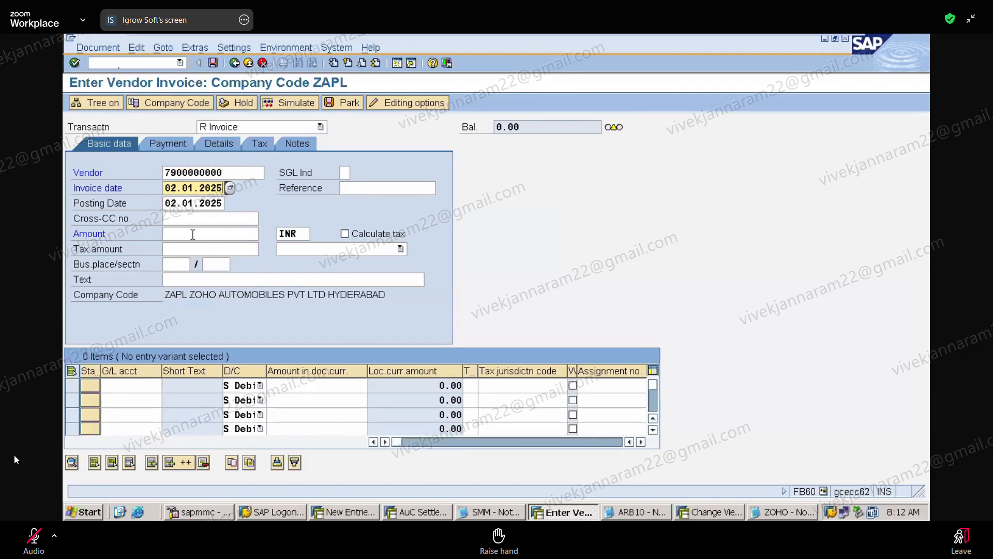
click(193, 234)
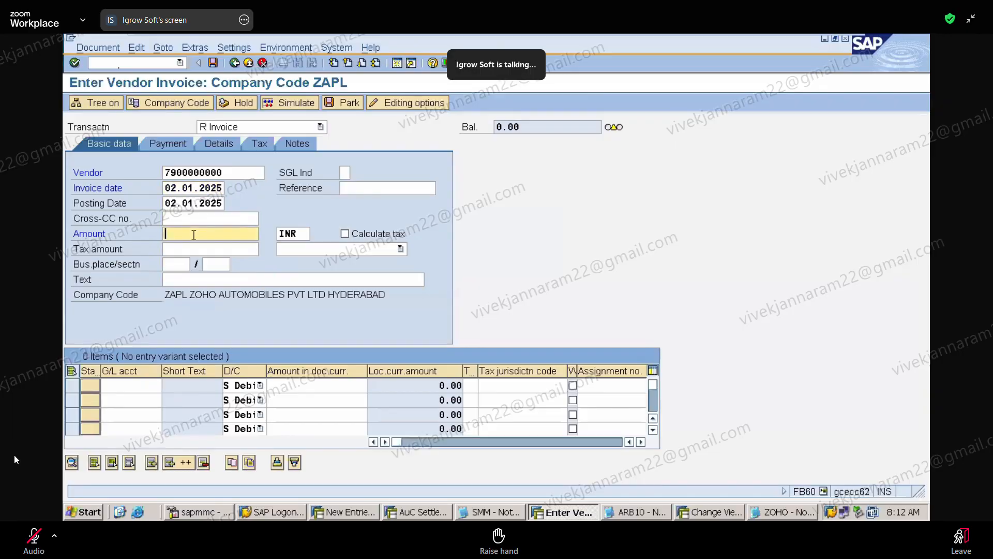
text(50000)
Add a debit item on the house keeping expense G/L account for the full invoice amount and post the invoice.
click(125, 390)
click(129, 400)
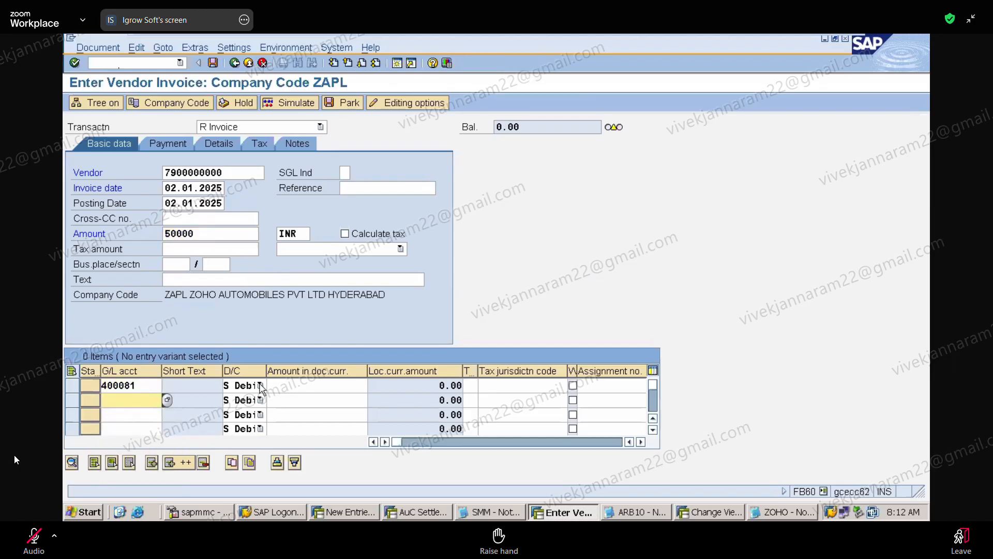
click(282, 389)
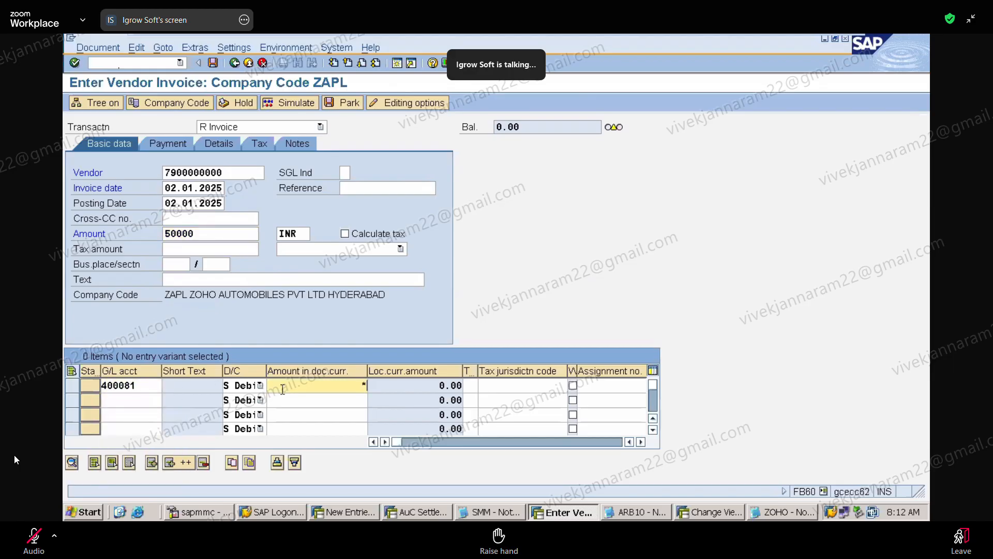
key(Return)
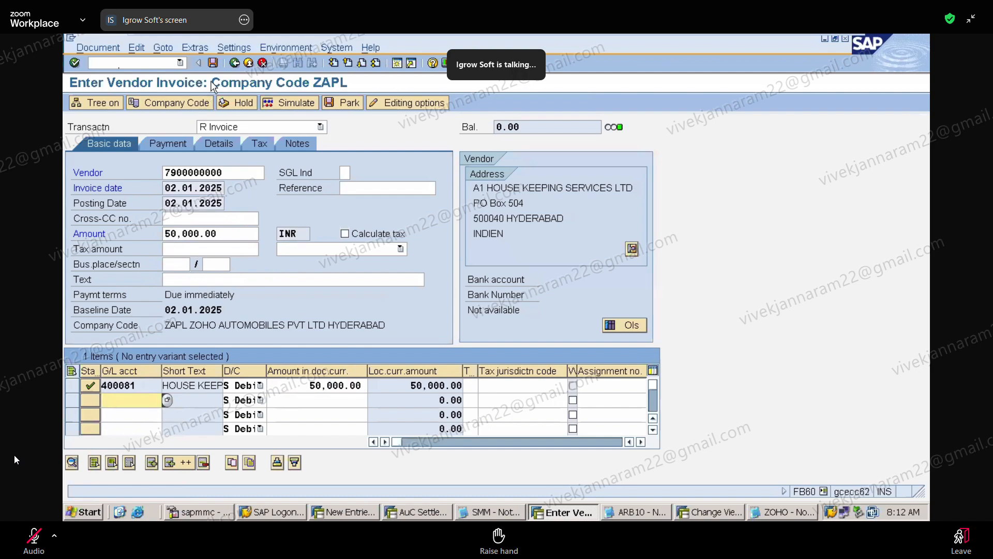
click(213, 62)
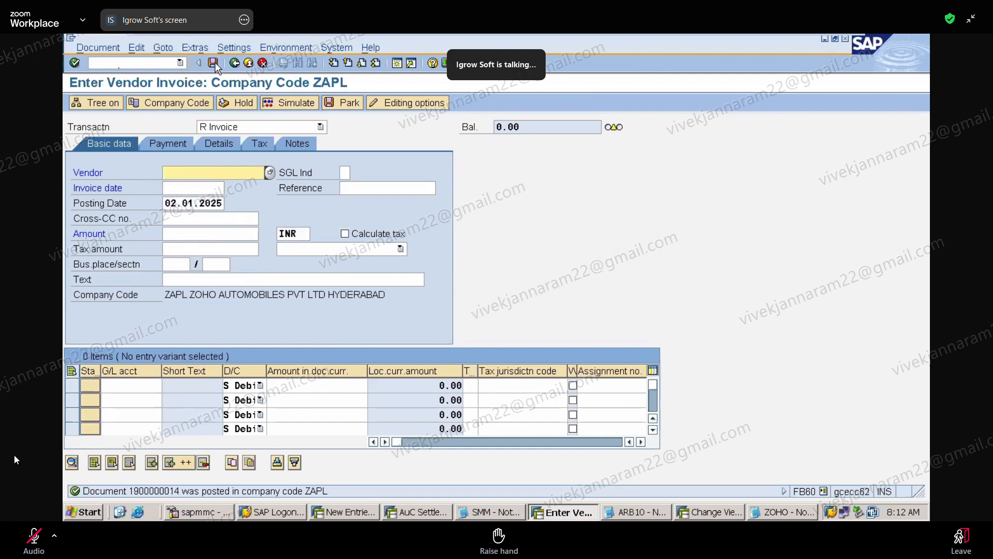
Run transaction FBL1N again to check the vendor's open items after posting the new invoice.
click(146, 60)
text(/)
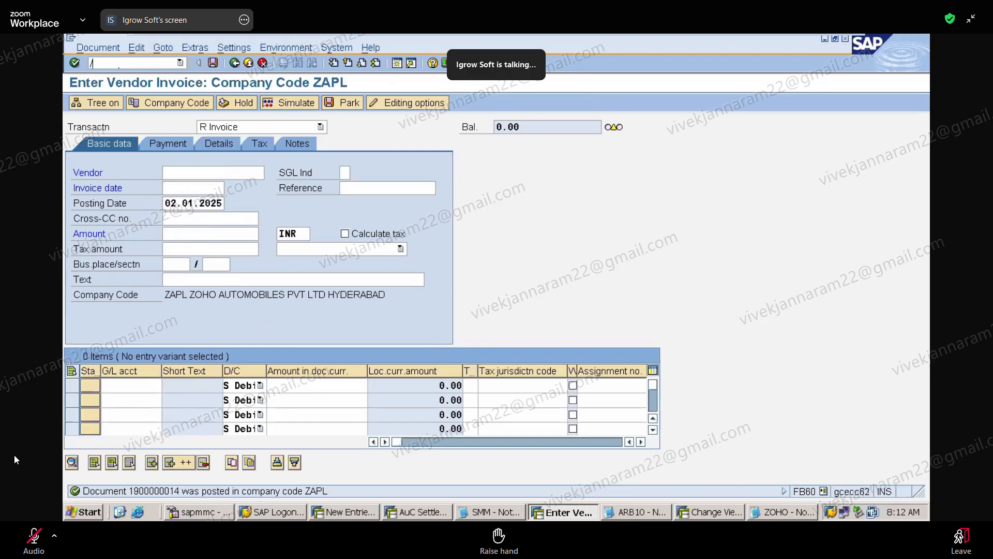
text(NFBL1N)
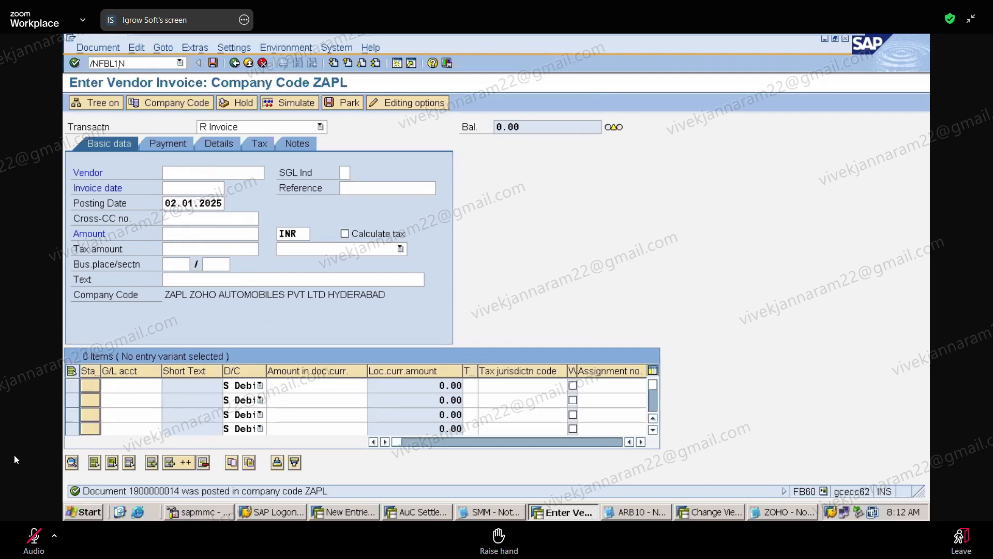
key(Return)
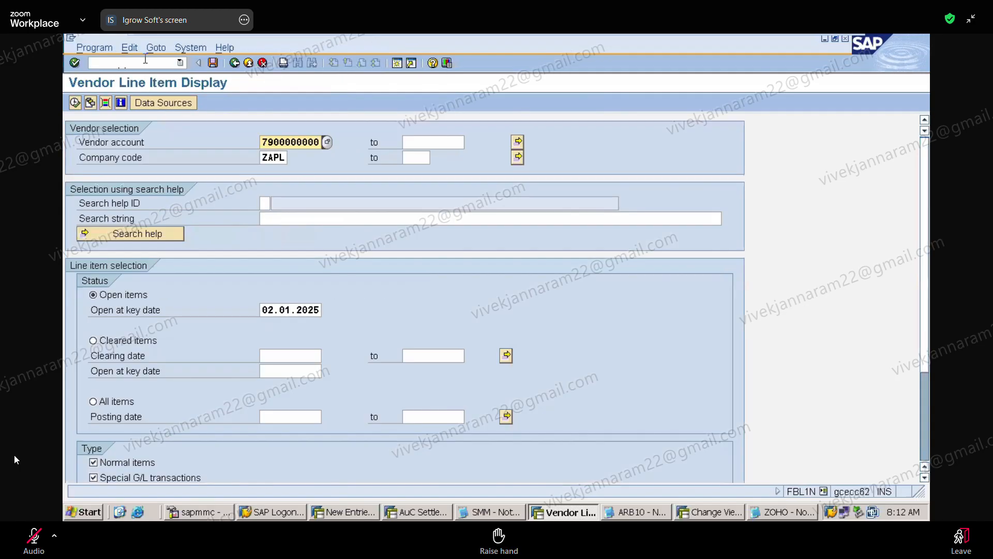
click(75, 102)
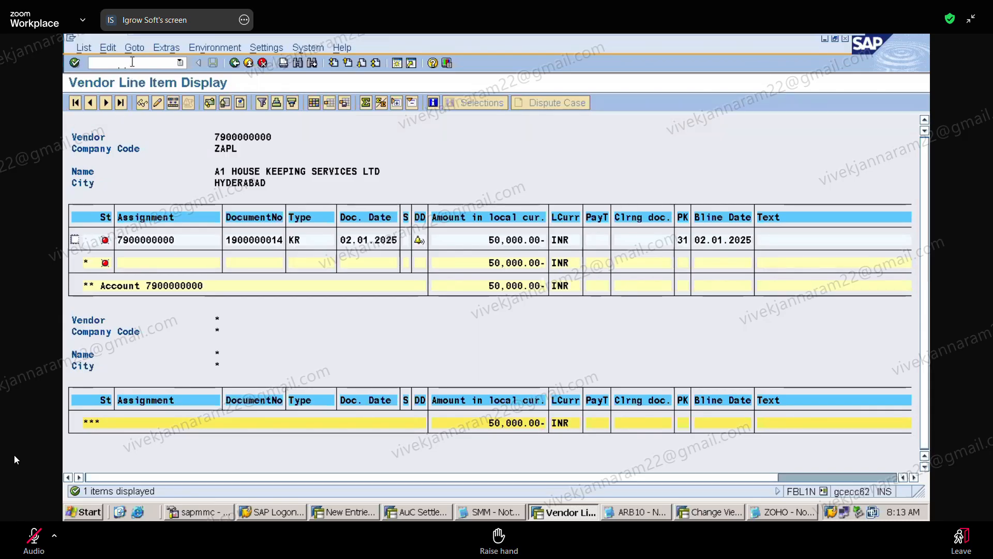
text(N)
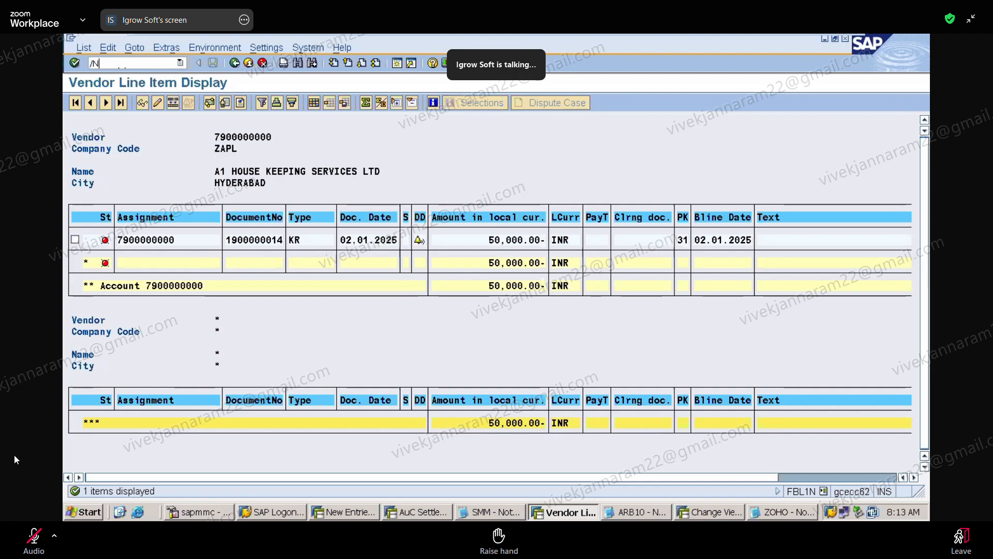
key(BackSpace)
key(BackSpace)
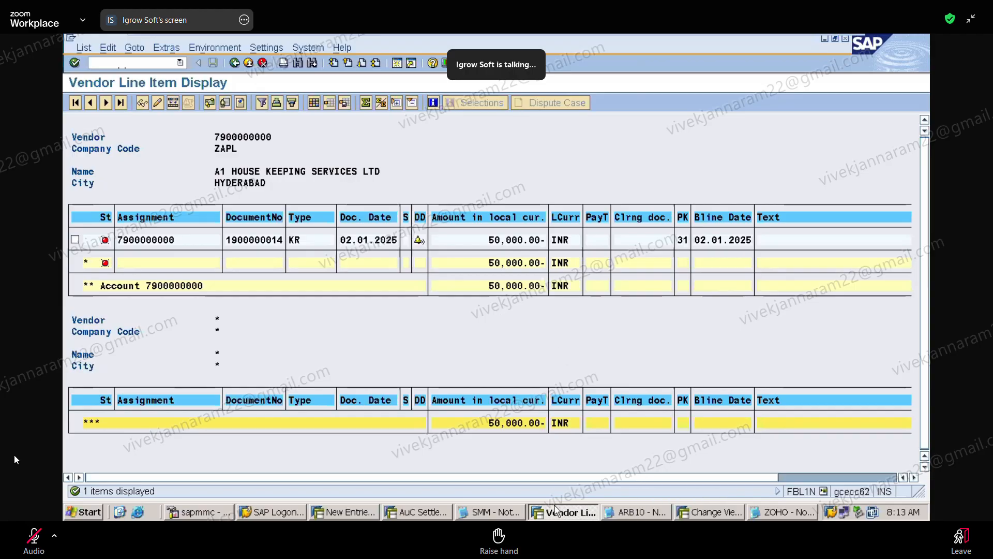
Switch to the ZOHO notes in Notepad and add "TO POST CREDIT MEMO : FB65" below the partial down payment scenario, followed by blank lines.
click(784, 512)
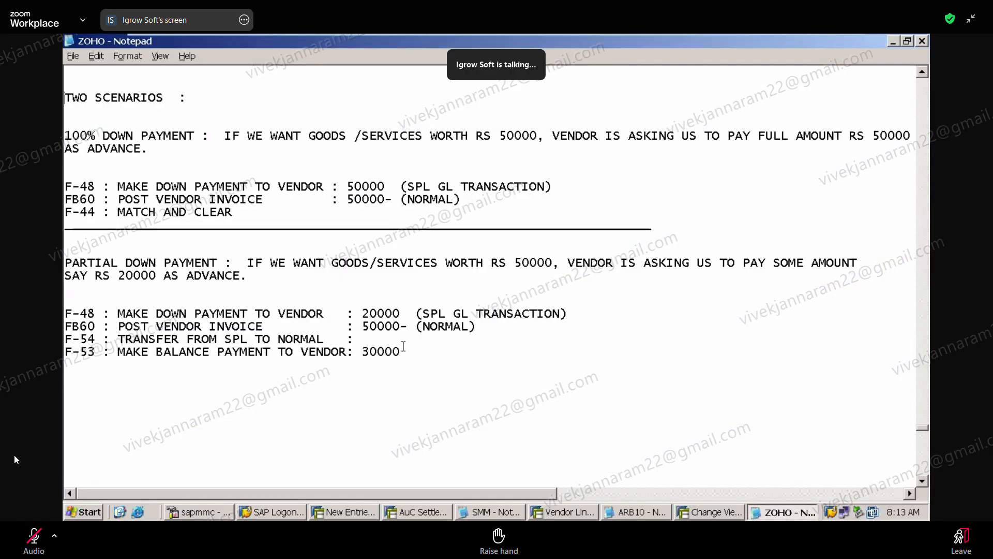
click(282, 404)
text(TO POT)
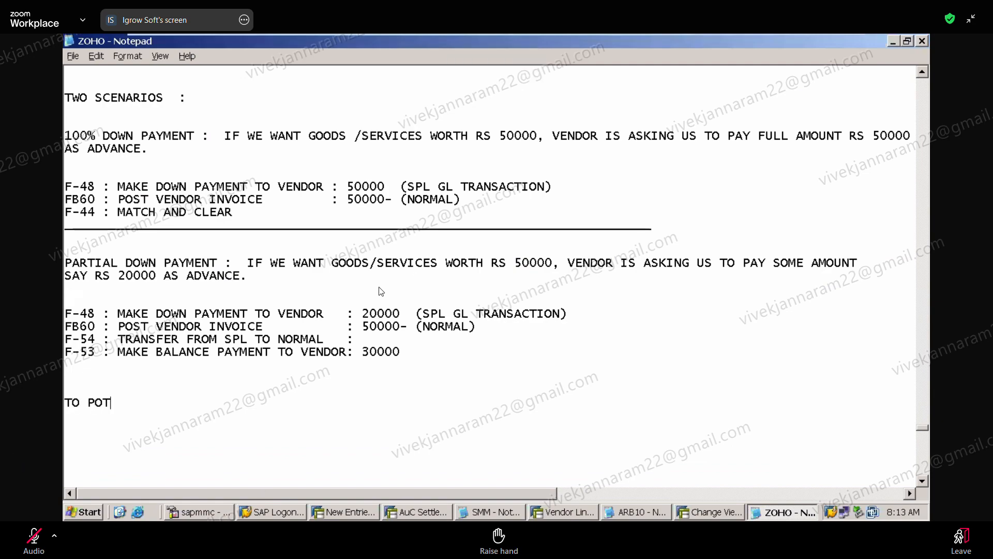
key(BackSpace)
text(ST CREDIT MEMO  )
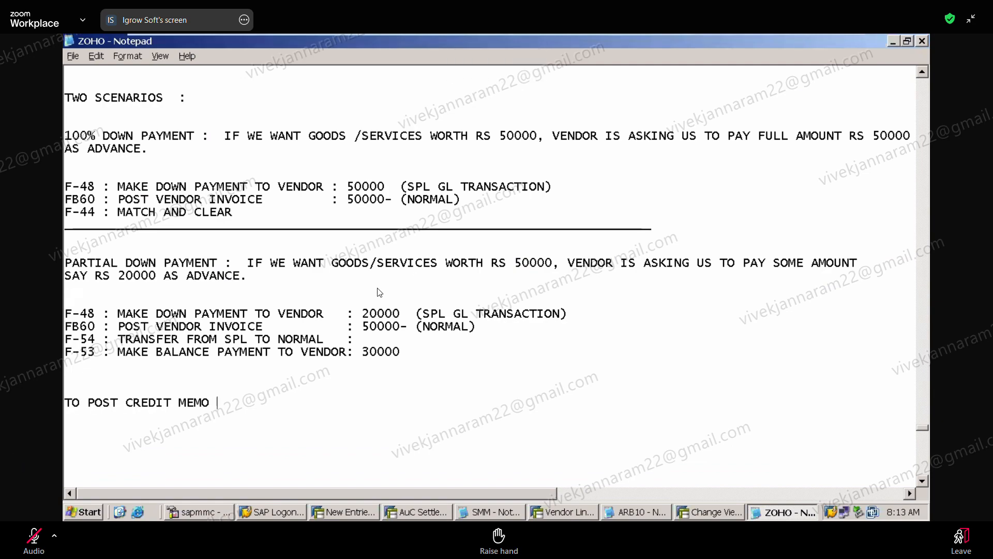
text(: FB65)
key(Return)
key(Return)
key(Return)
key(Return)
key(Return)
key(Return)
key(Return)
key(Return)
key(Return)
key(Return)
key(Return)
key(Return)
key(Return)
key(Return)
key(Return)
key(Return)
key(Return)
key(Return)
key(Return)
key(Return)
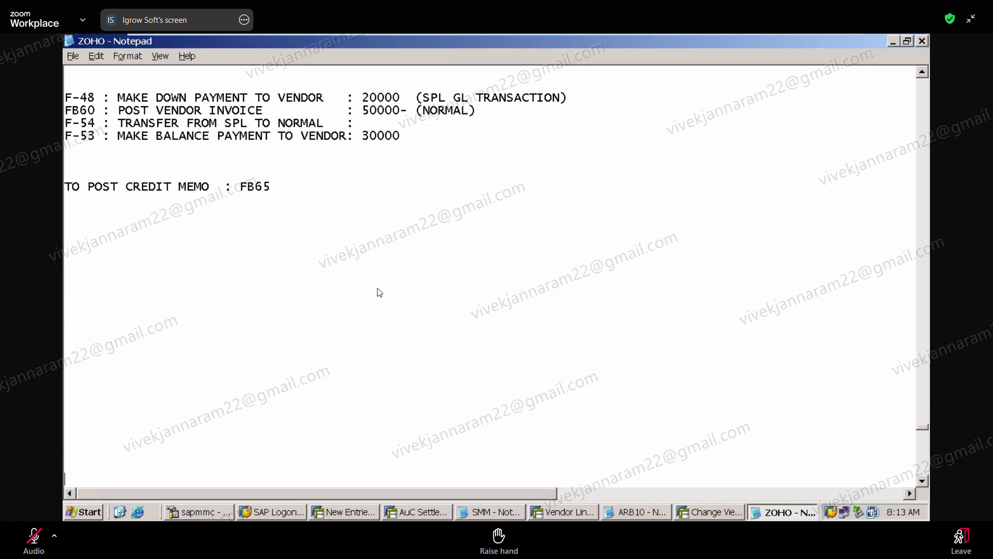
key(Return)
key(Return)
key(Return)
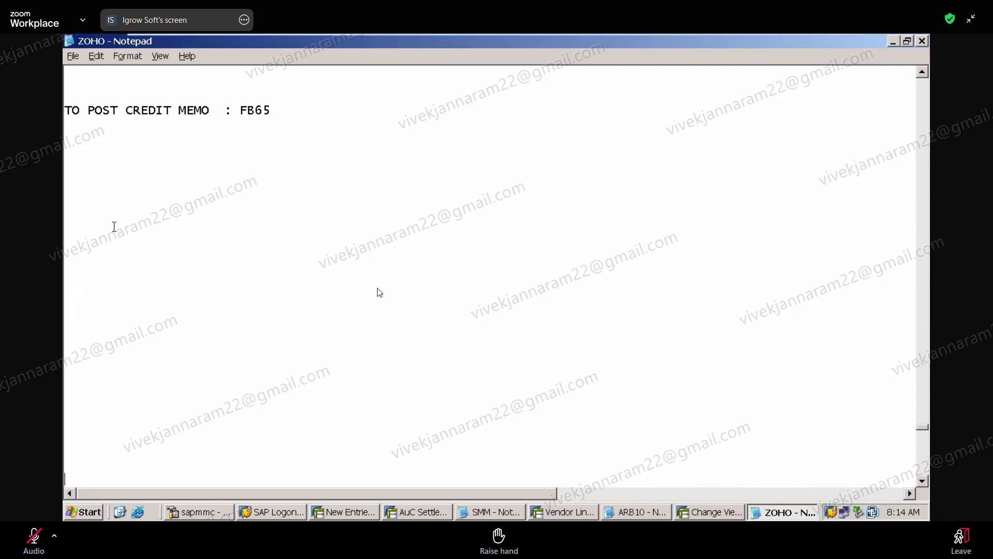
Write the credit memo entry below the FB65 line as "ENTRY :", "VENDOR AC DR" and "EXPENSE AC CR", without blank lines between them.
click(97, 148)
text(ENTRY)
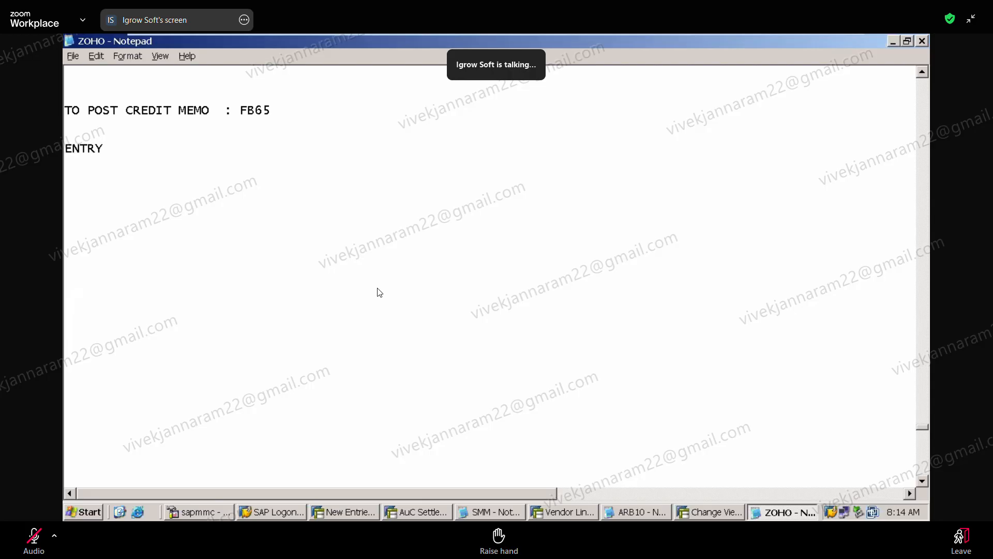
text( : V)
key(BackSpace)
key(Return)
text(VENDO)
key(BackSpace)
key(BackSpace)
text(DOR AC DR )
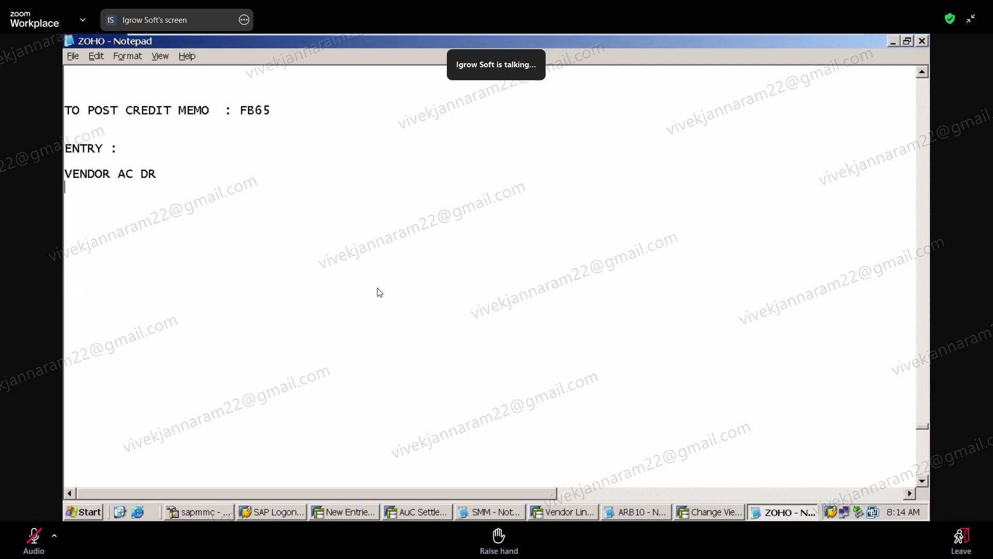
text(EXPENSE A)
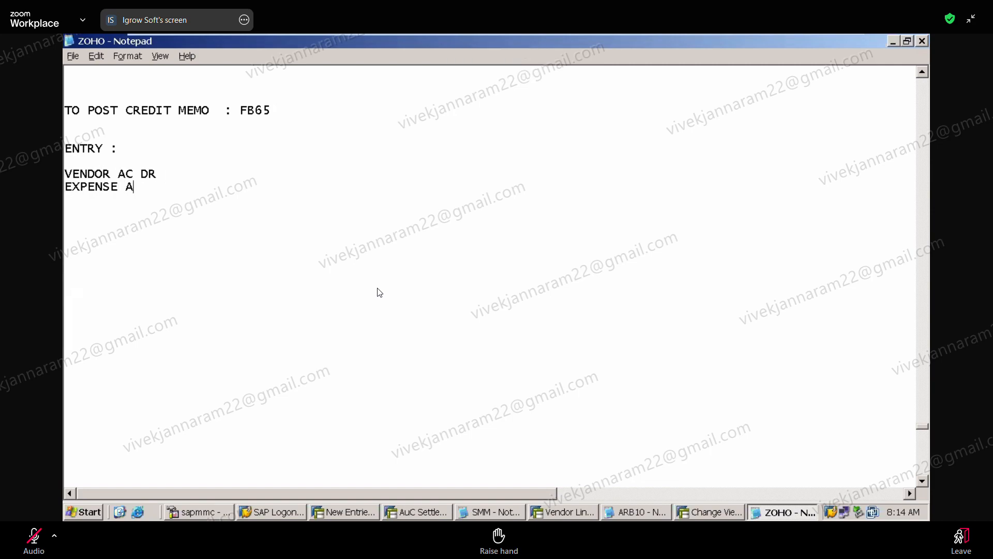
text(C CR)
click(147, 173)
click(99, 162)
key(Delete)
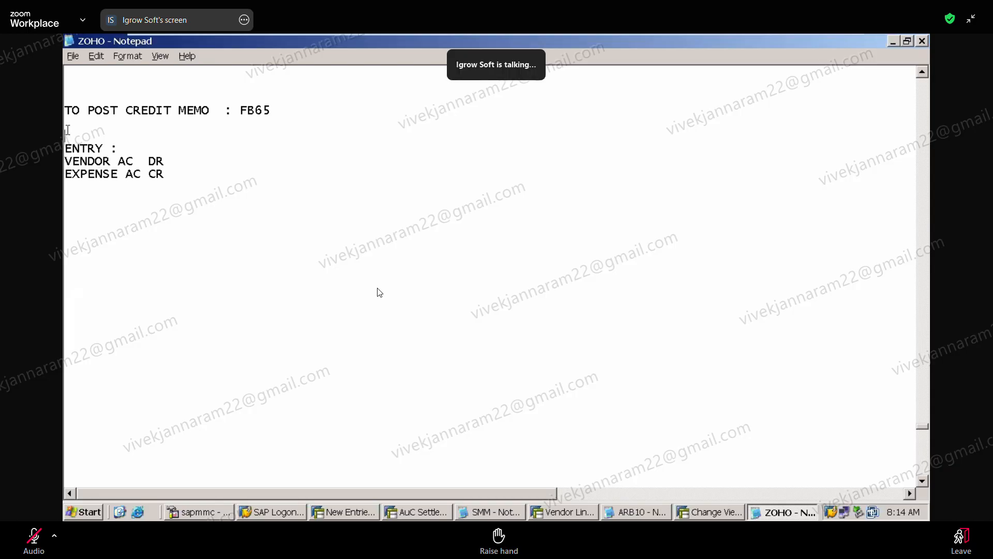
click(67, 129)
key(Delete)
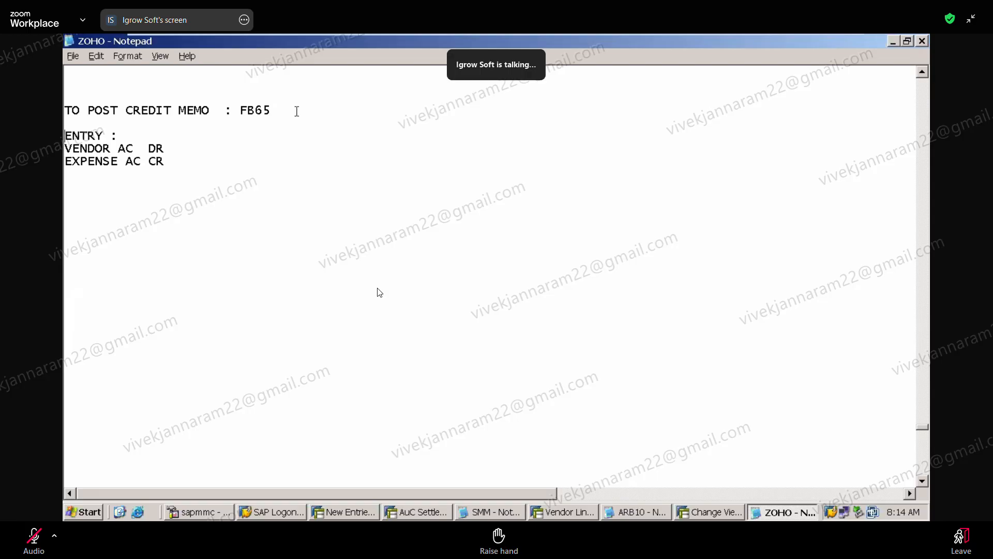
Append a long dashed arrow with "KG ---> 17" to the EXPENSE AC CR line for the document type and number range.
click(290, 110)
click(230, 164)
text(-------------------> KG)
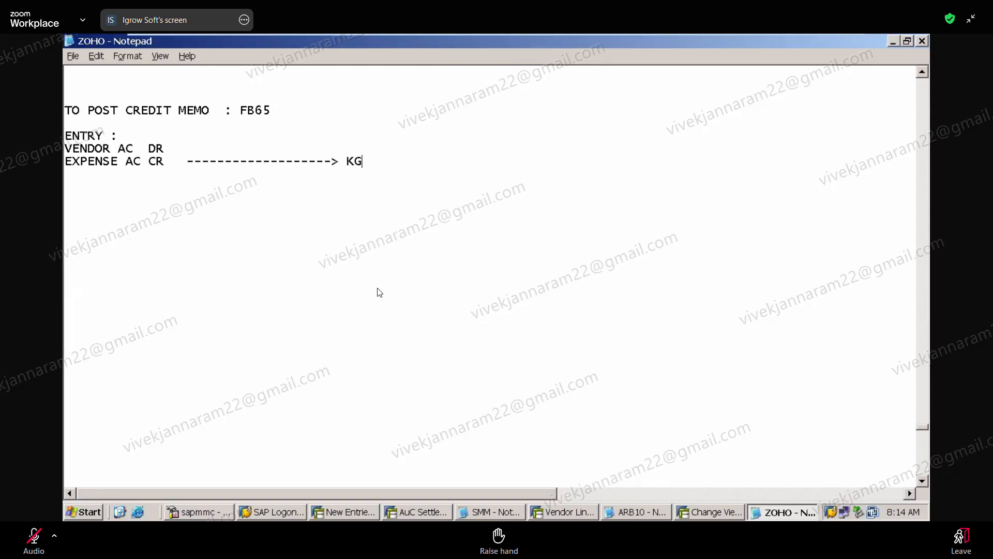
text(  ---)
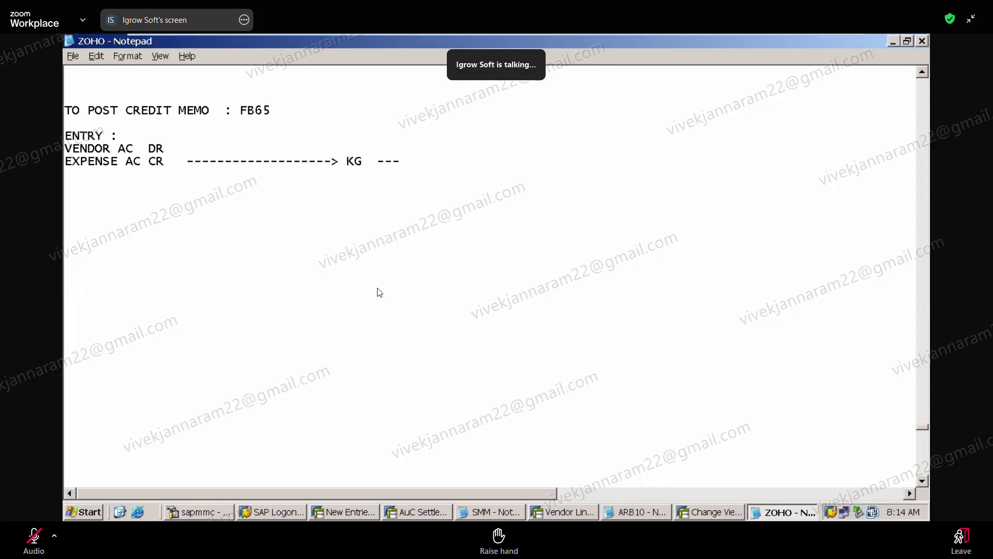
text(> 17)
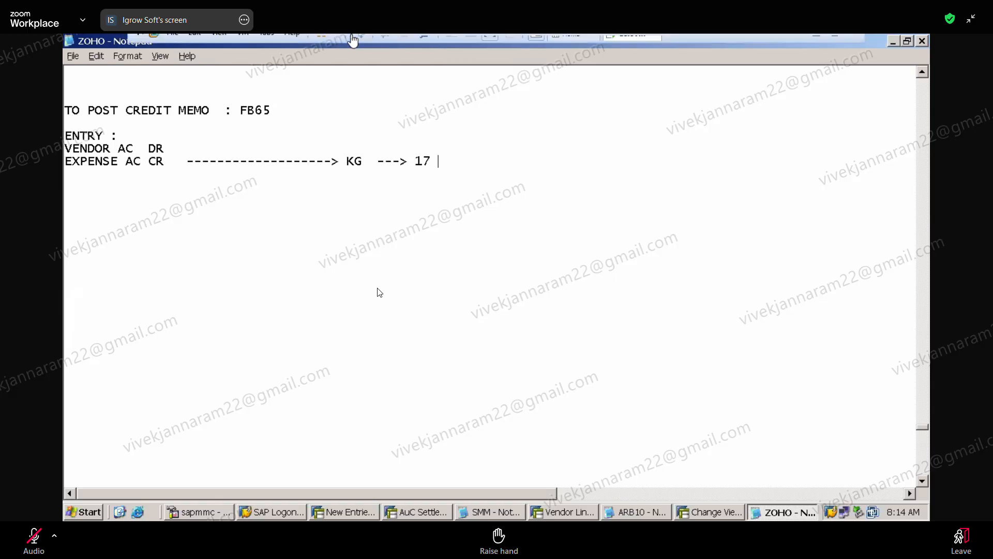
mouse_move(429, 38)
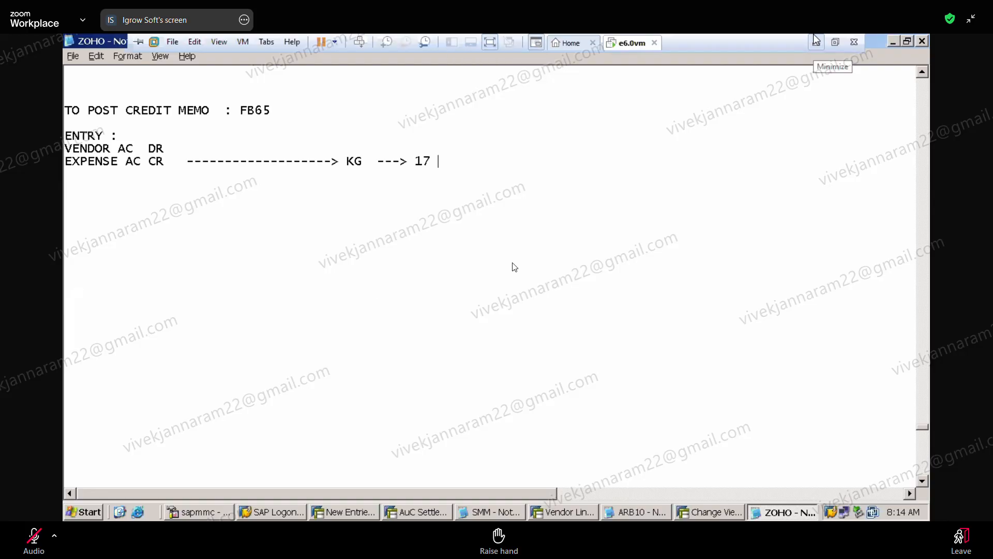
click(26, 547)
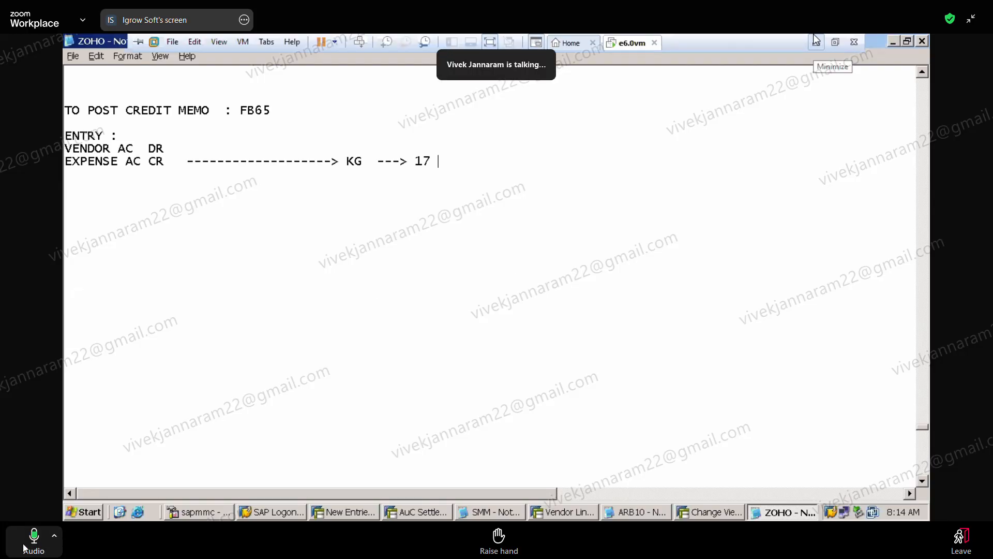
click(26, 547)
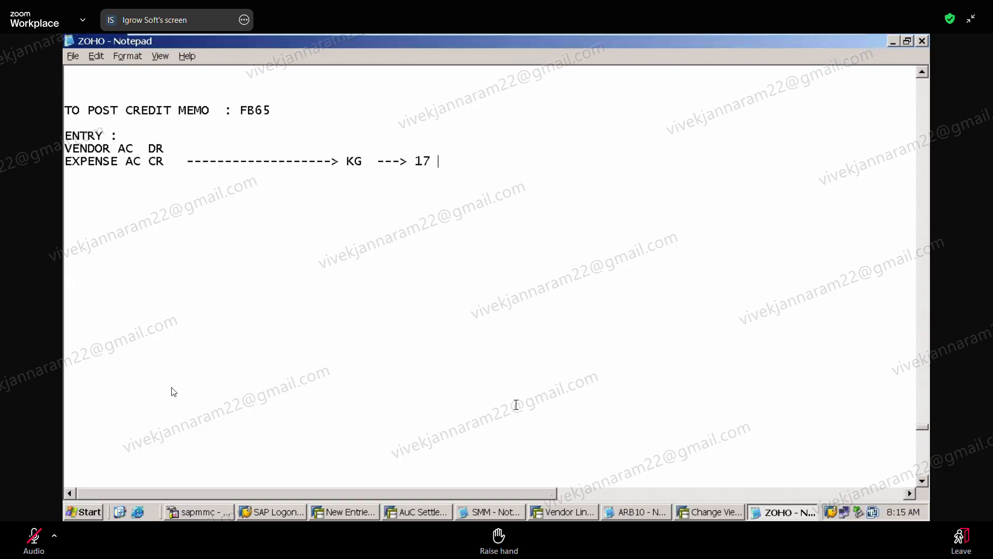
drag(923, 75, 923, 75)
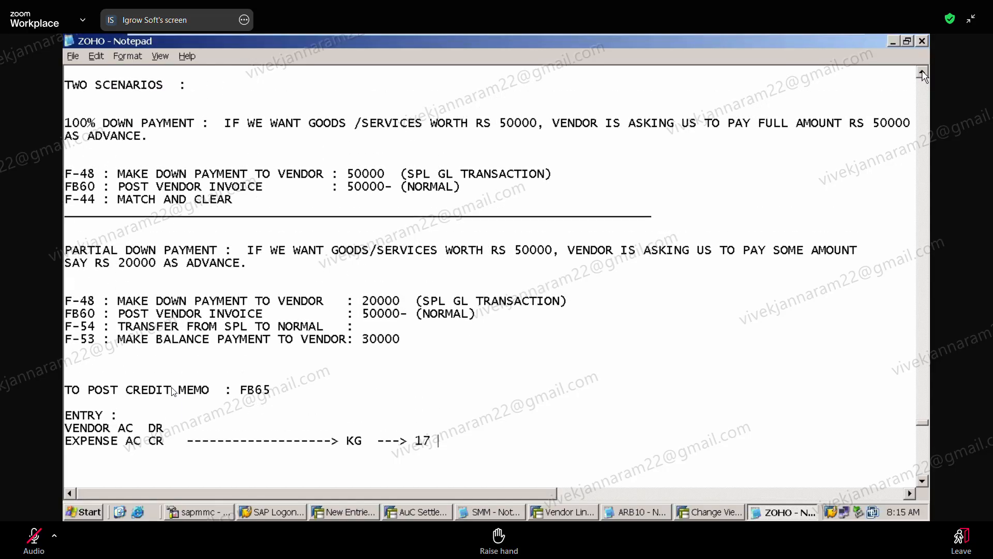
mouse_move(764, 35)
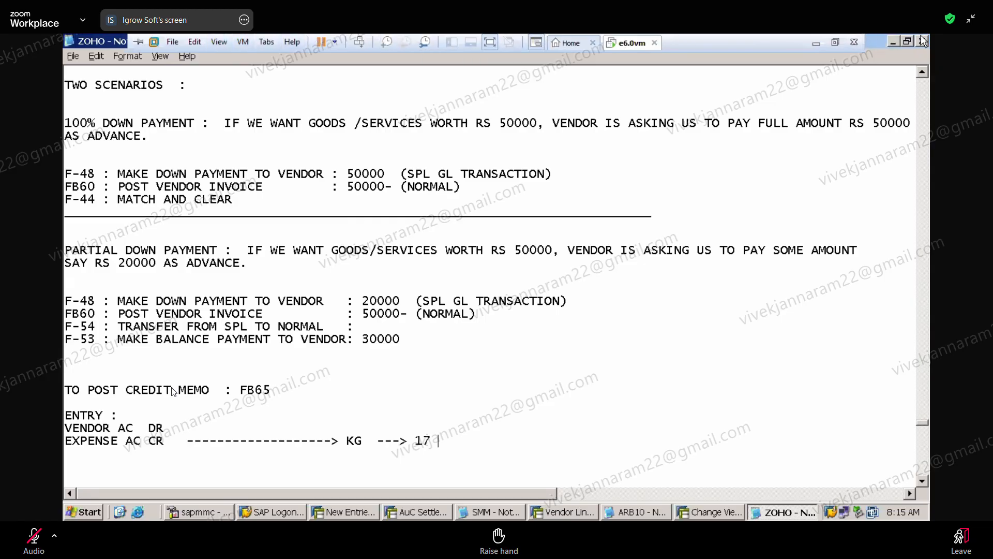
mouse_move(661, 36)
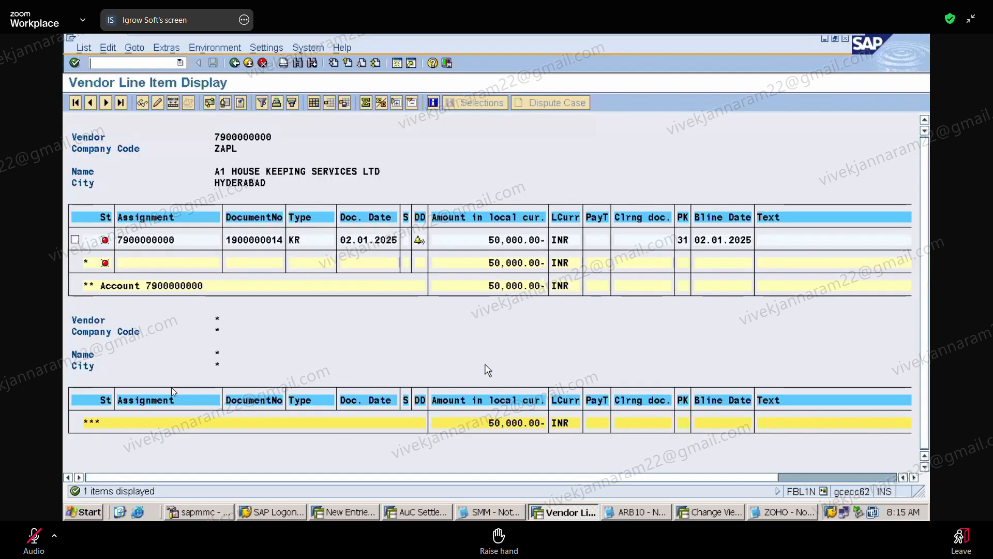
click(778, 512)
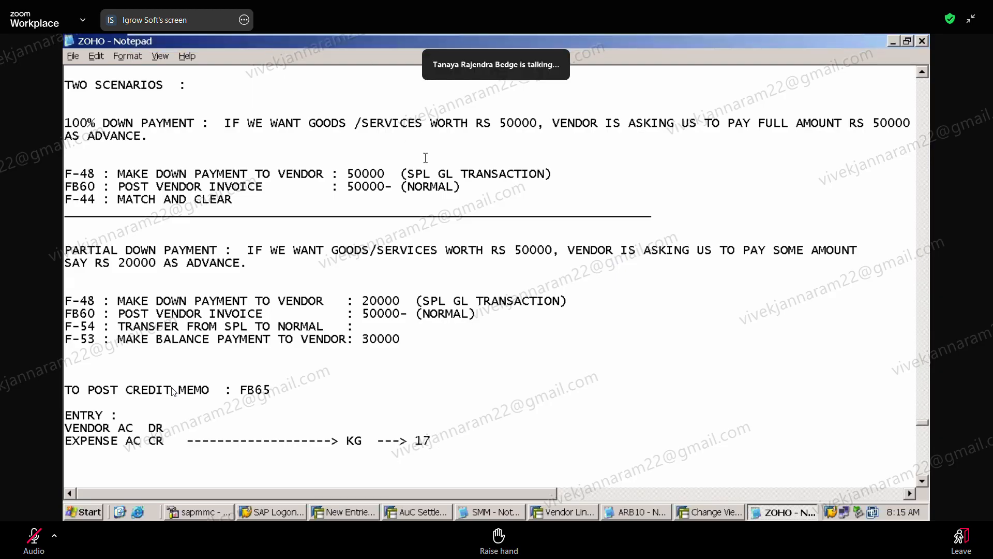
mouse_move(869, 41)
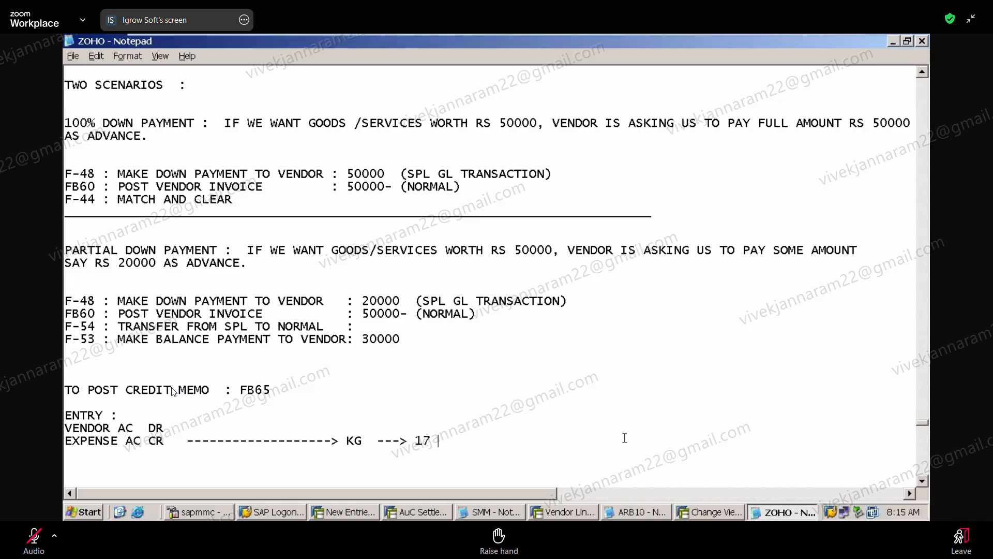
mouse_move(669, 37)
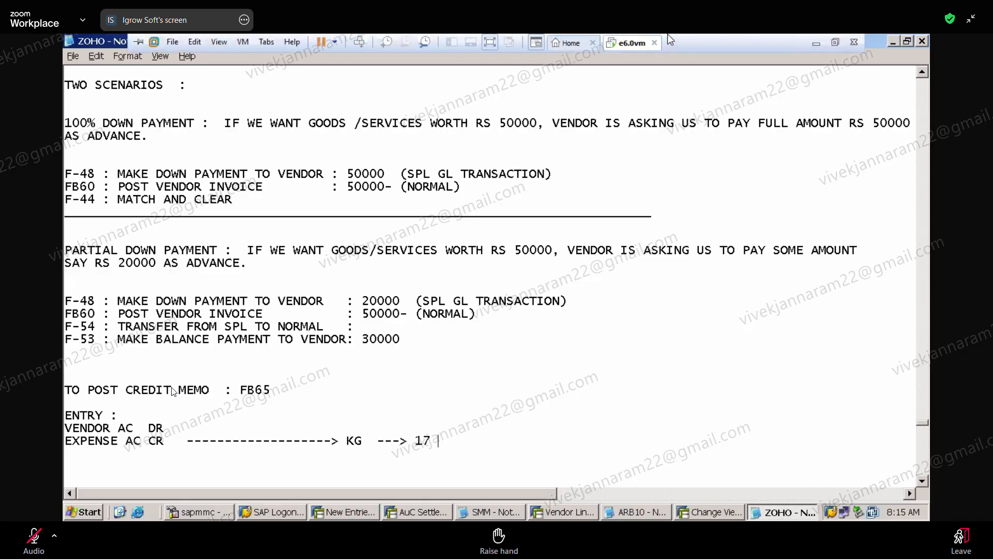
click(818, 42)
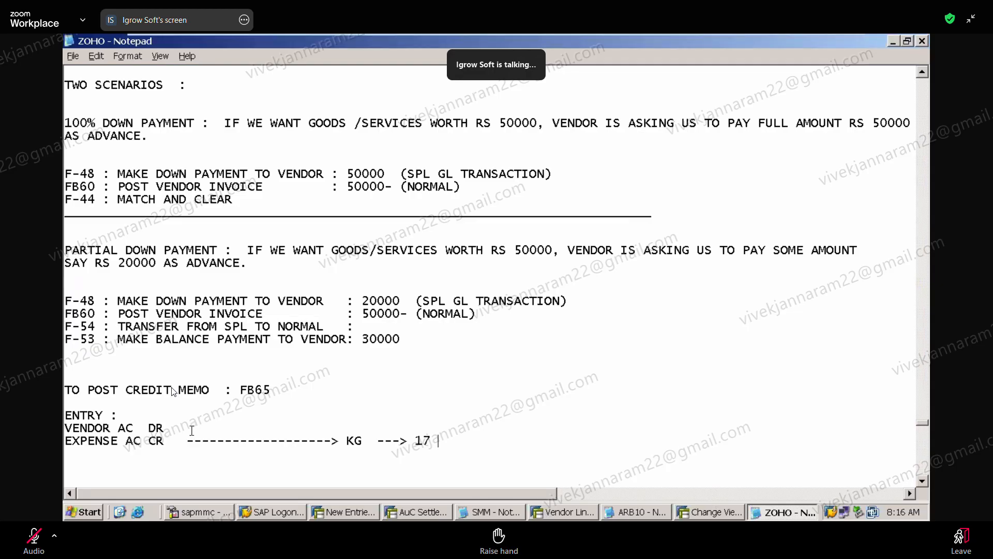
Add the amount 10000 to both the vendor debit line and the expense credit line of the credit memo entry.
click(192, 430)
text(1000)
text(0)
text(0000)
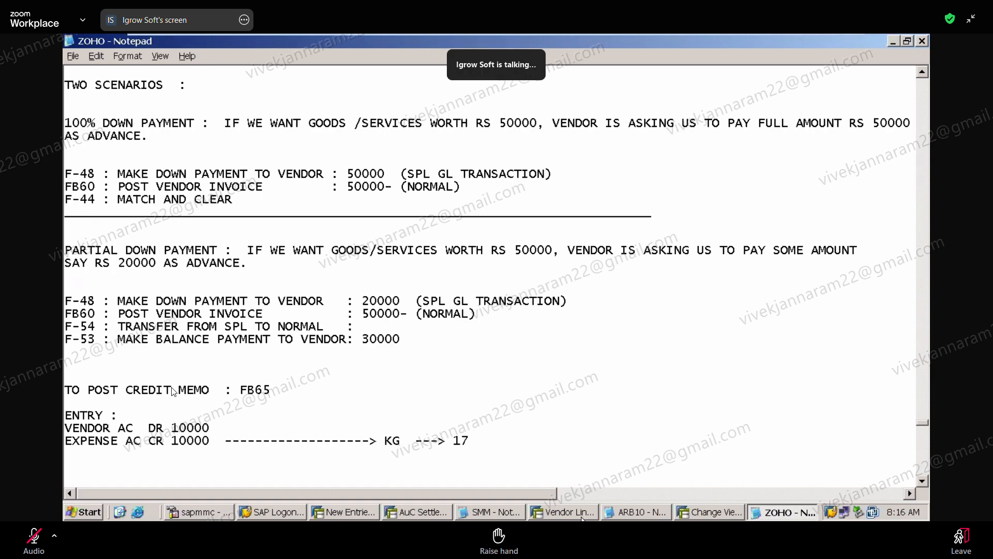
Switch to SAP and start a vendor credit memo with transaction FB65 for A1 House Keeping Services, document date 02.01.2025 and amount 10000 INR.
click(579, 517)
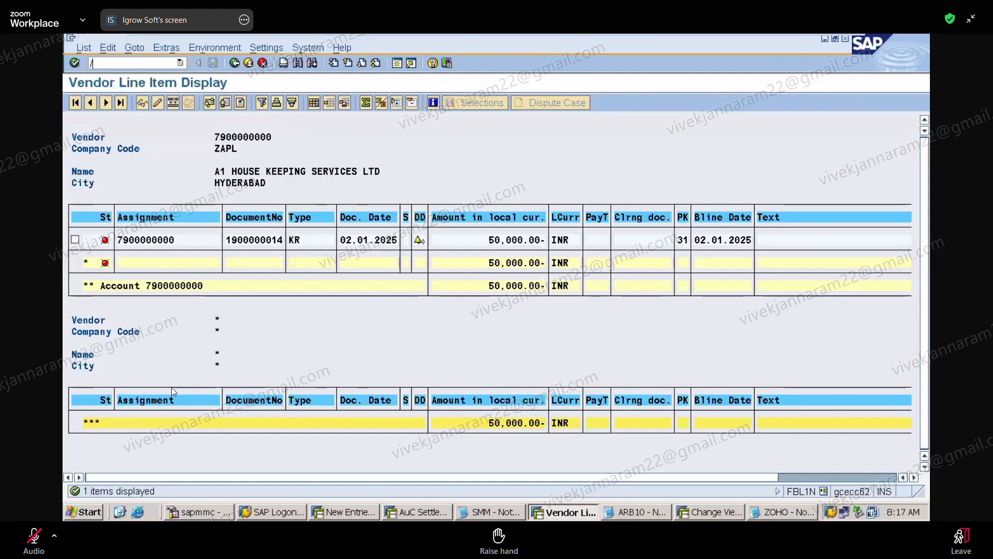
text(/nfbl1n)
key(Return)
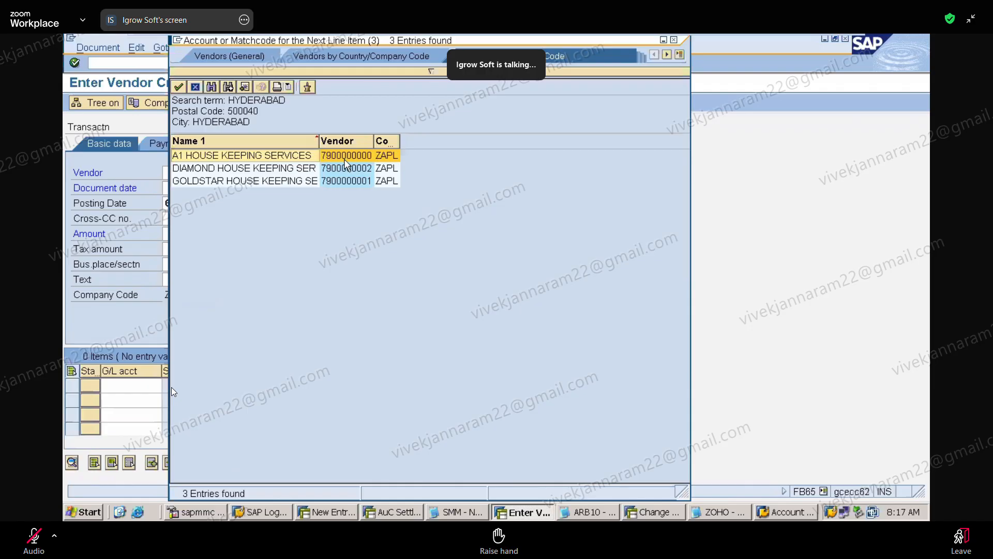
double_click(343, 155)
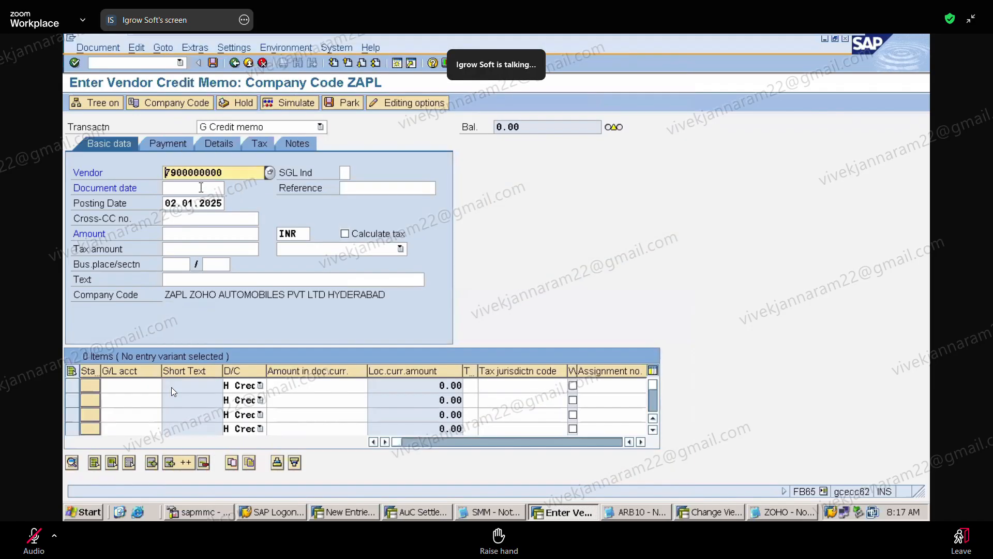
click(203, 189)
click(199, 204)
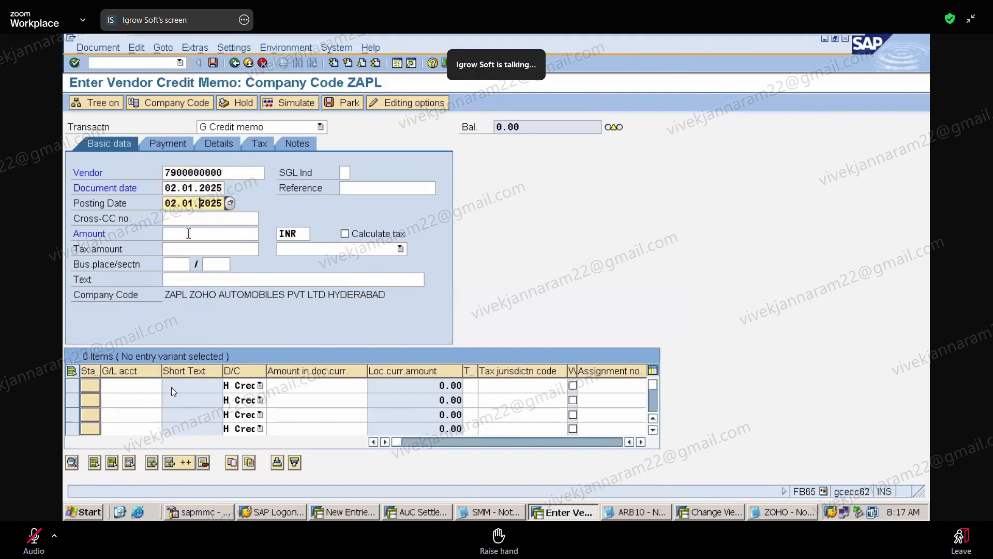
click(191, 234)
text(10000)
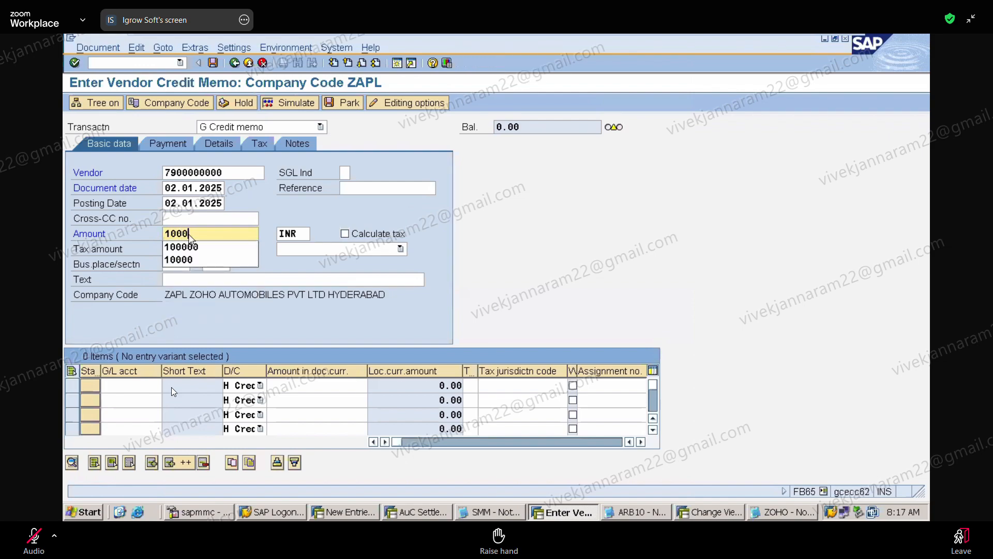
click(286, 214)
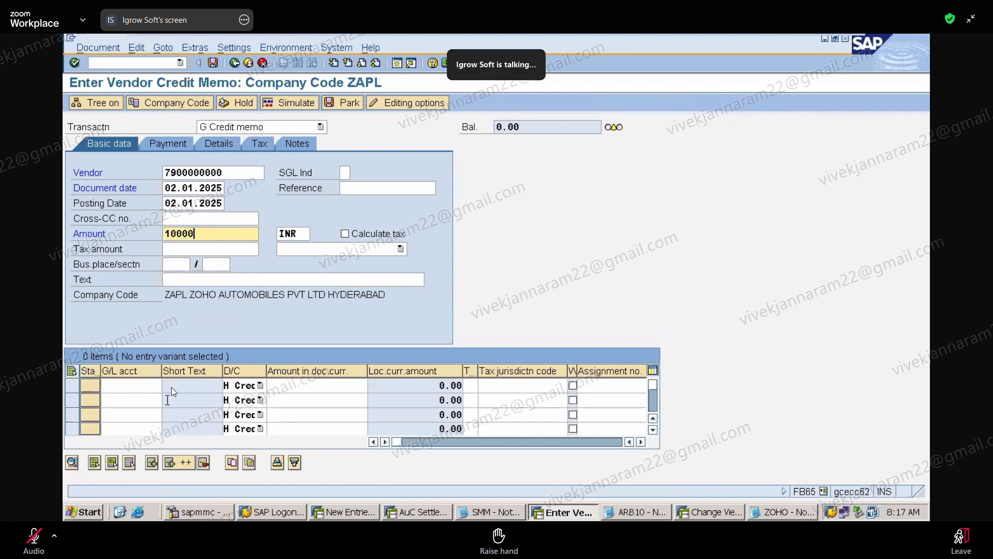
Add a credit item on the house keeping expense G/L account for the full credit memo amount, using * as the amount.
click(130, 388)
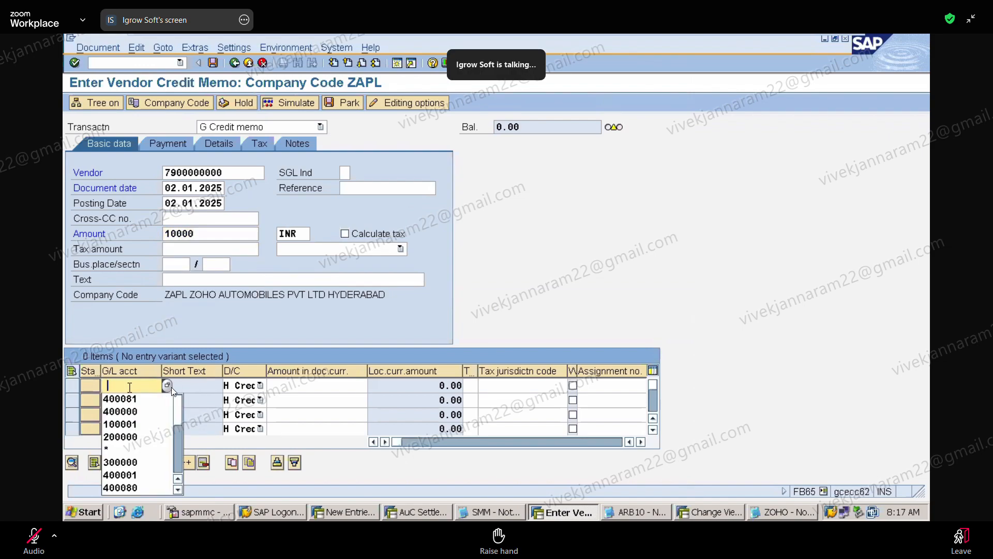
double_click(132, 399)
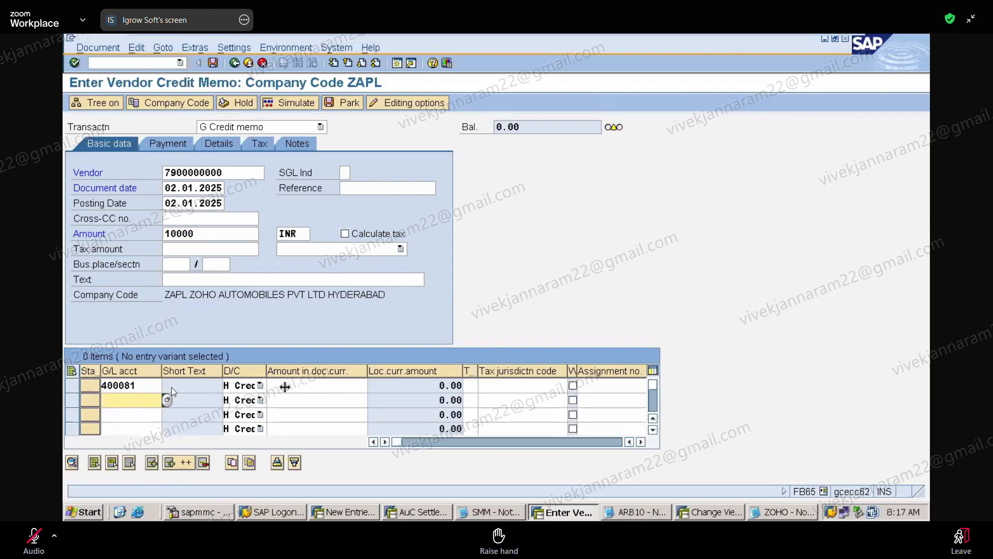
click(284, 386)
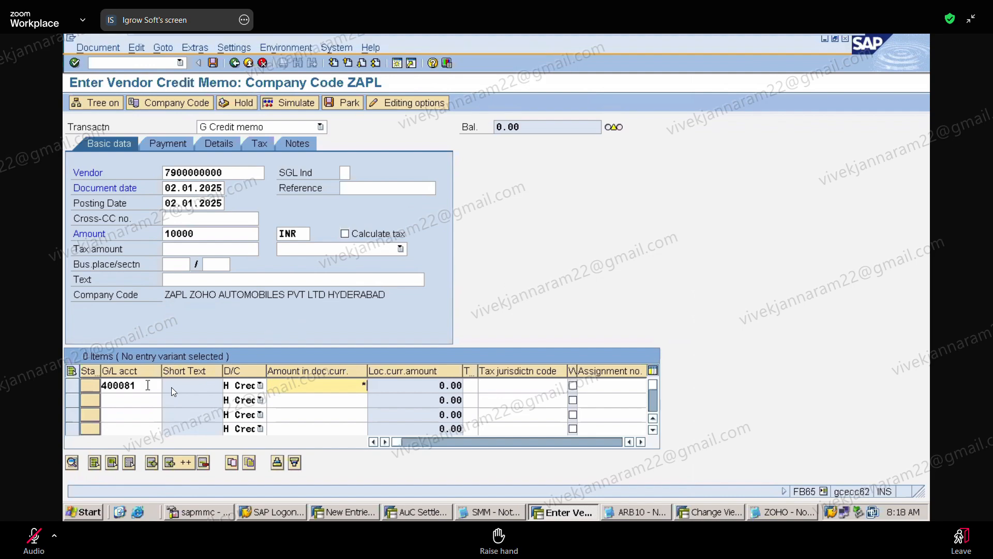
click(148, 385)
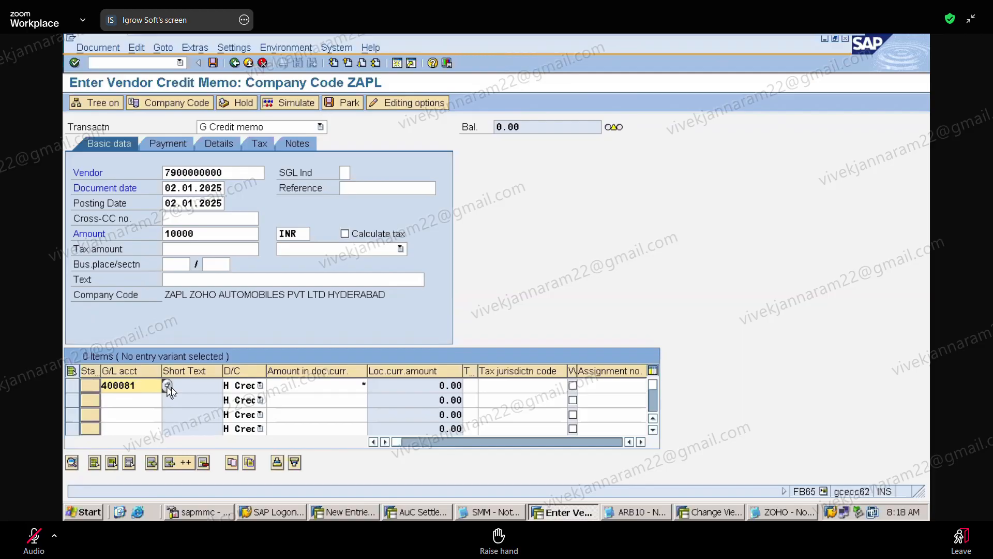
click(167, 385)
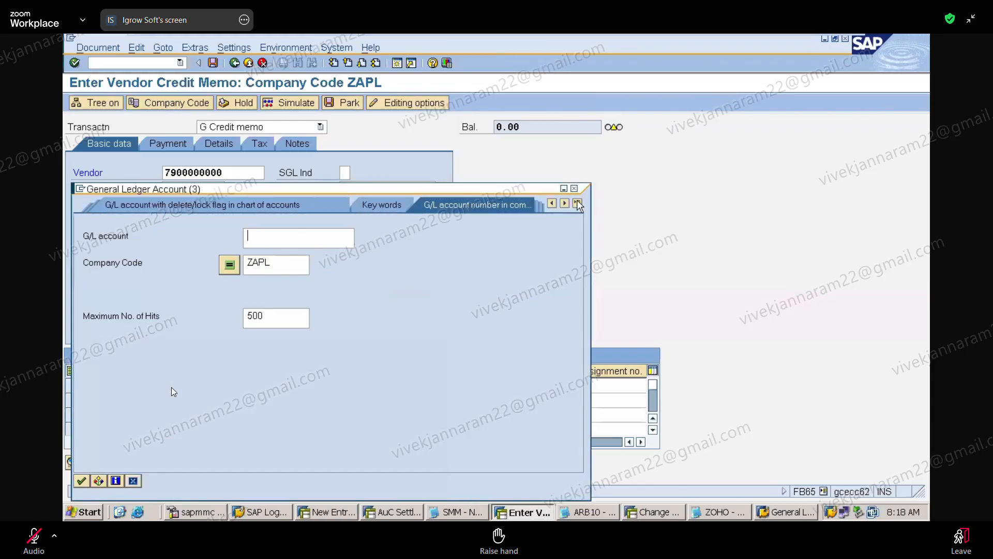
mouse_move(811, 42)
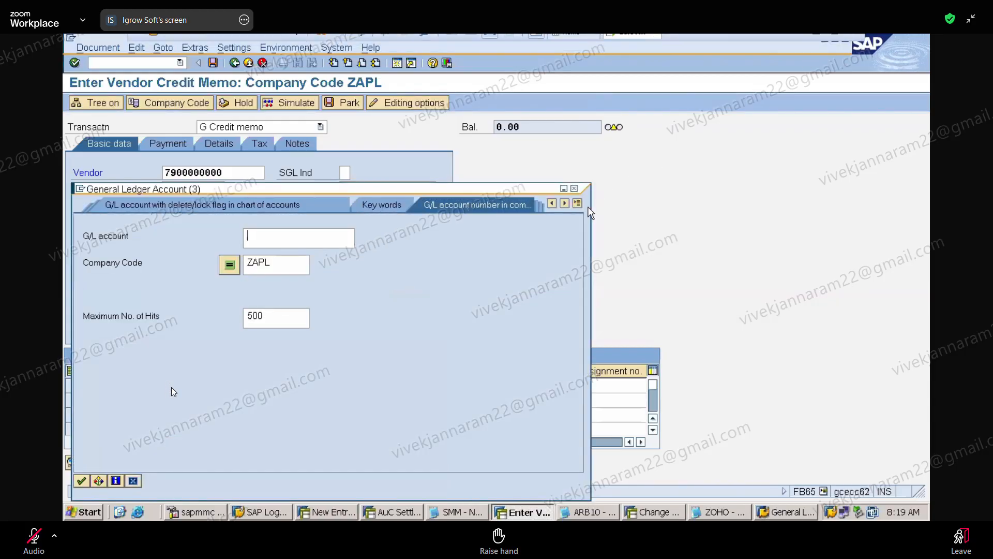
click(575, 190)
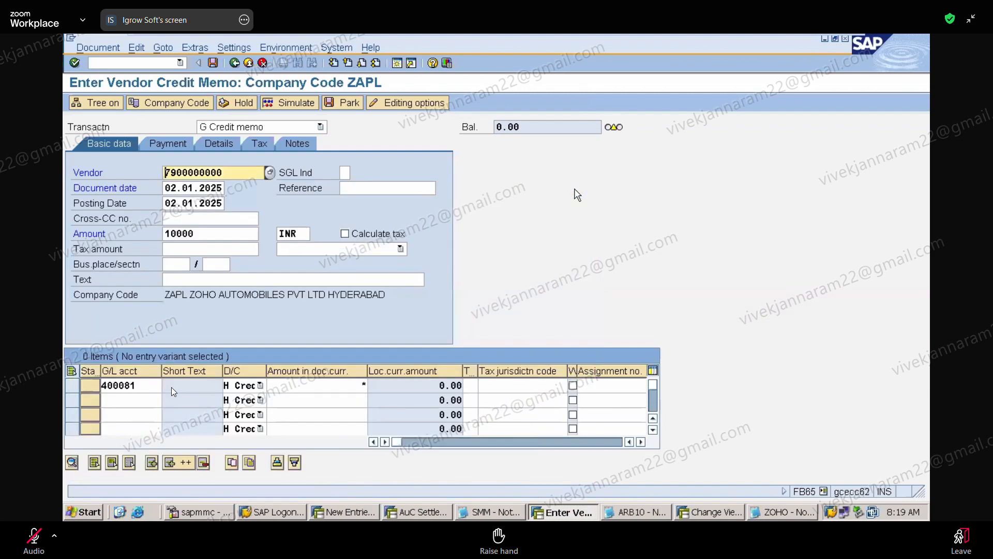
Validate the entered credit memo data and simulate the document for A1 House Keeping Services.
key(Return)
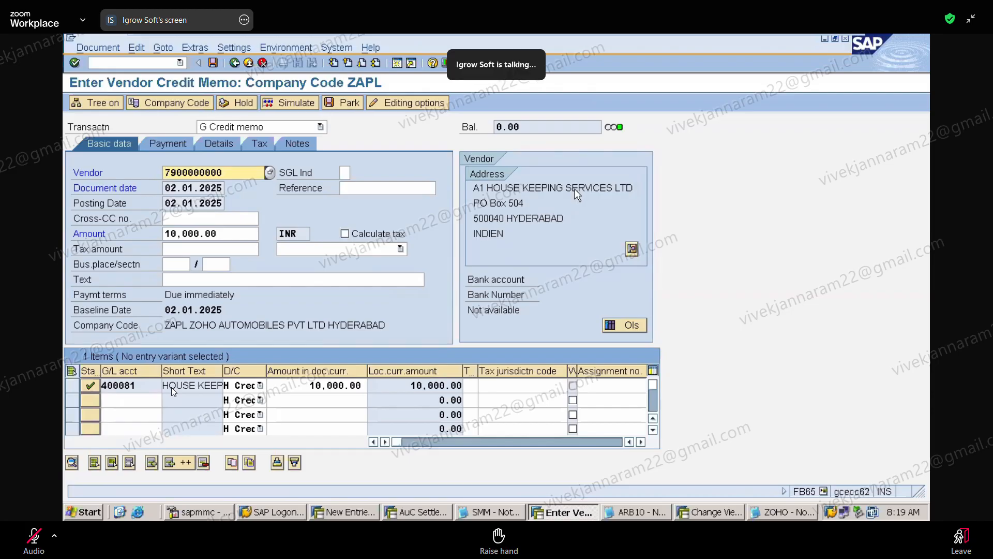
click(107, 50)
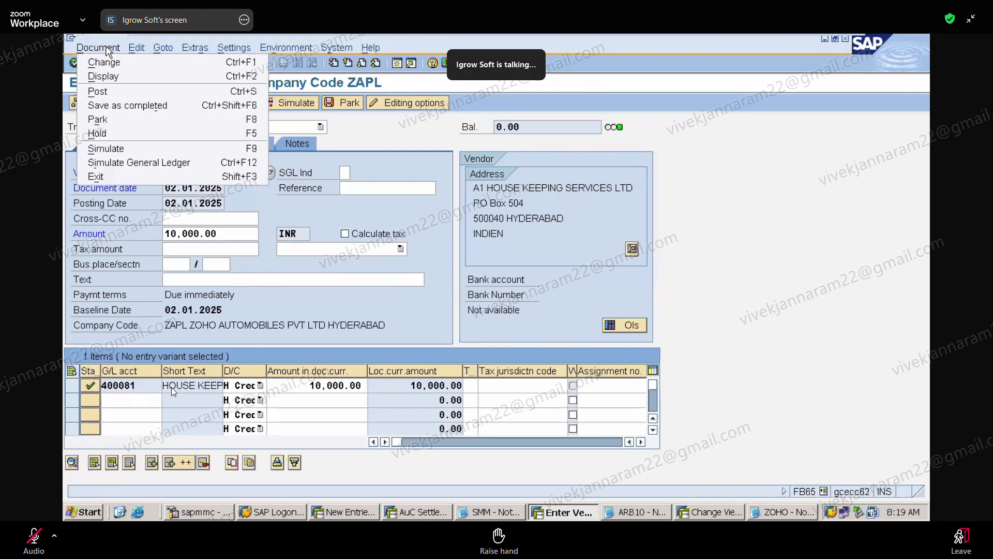
click(143, 148)
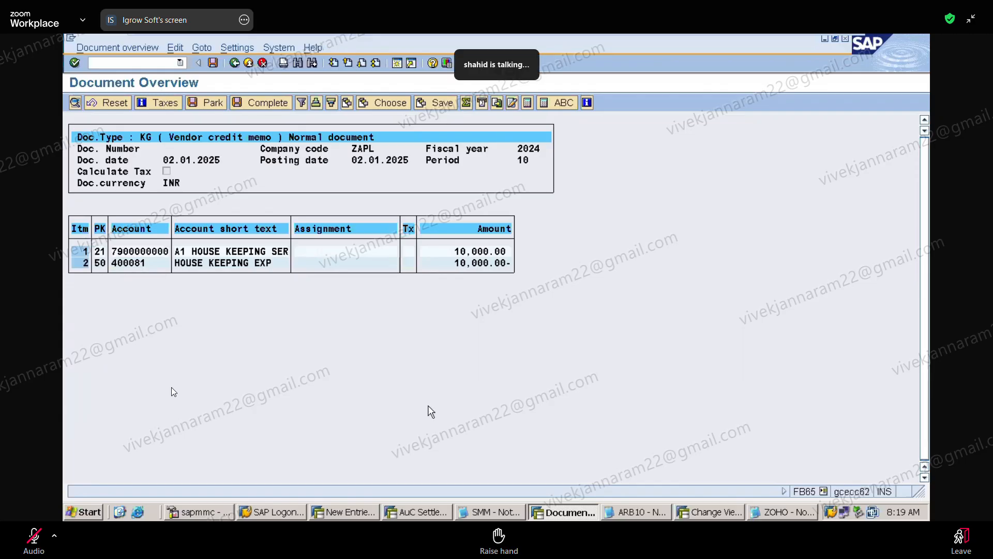
Open the posting key list with transaction OB41 in the fiscal year variants session and find the vendor credit memo key.
click(710, 512)
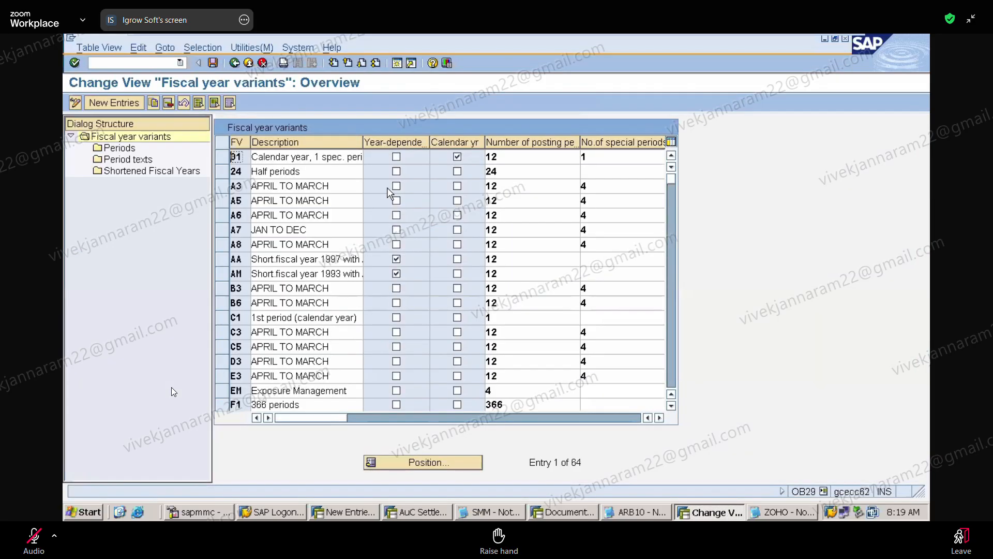
click(139, 61)
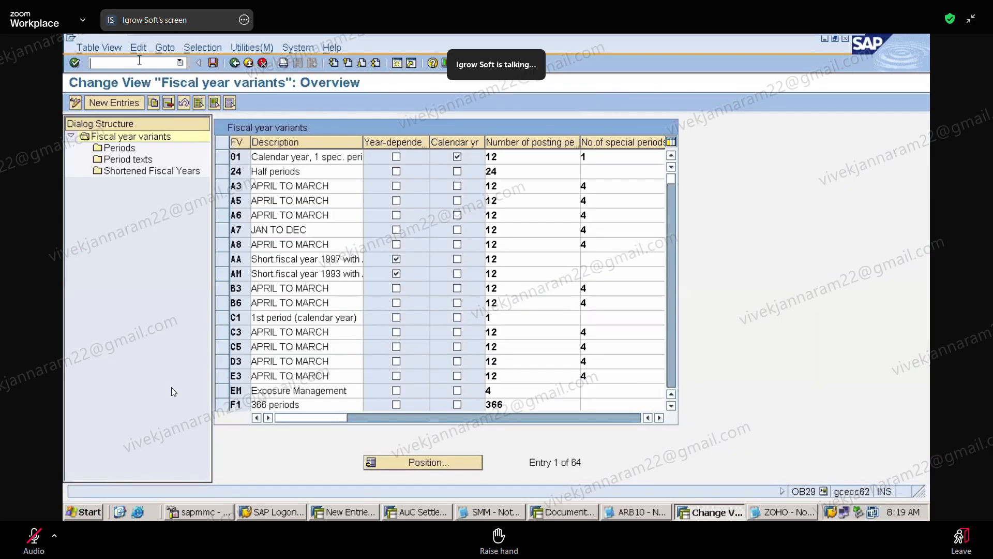
text(/NOB41)
key(Return)
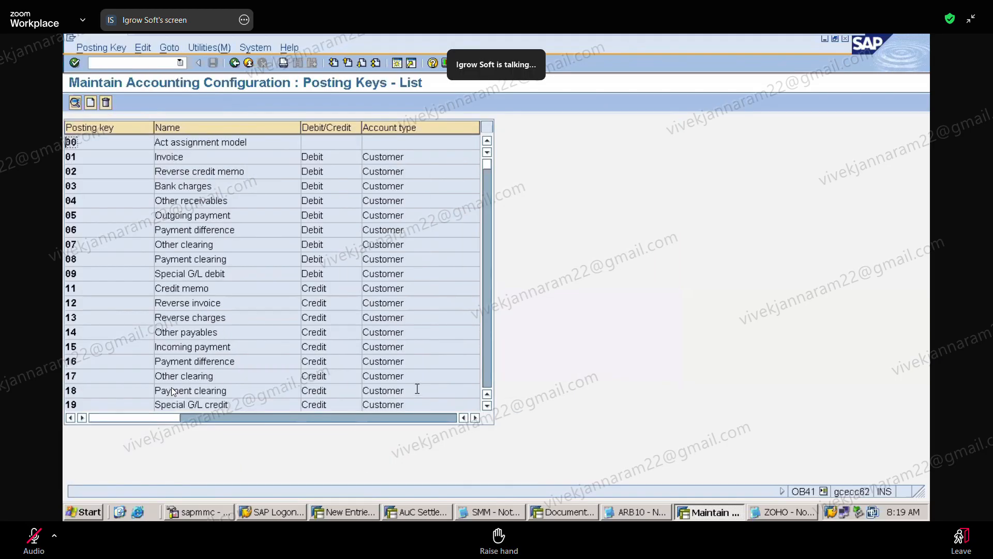
click(488, 361)
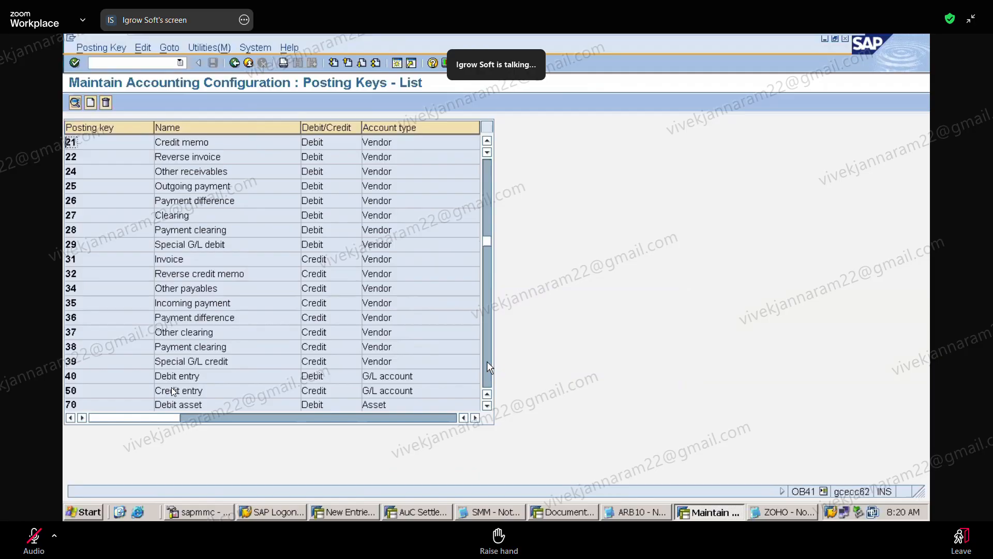
click(491, 205)
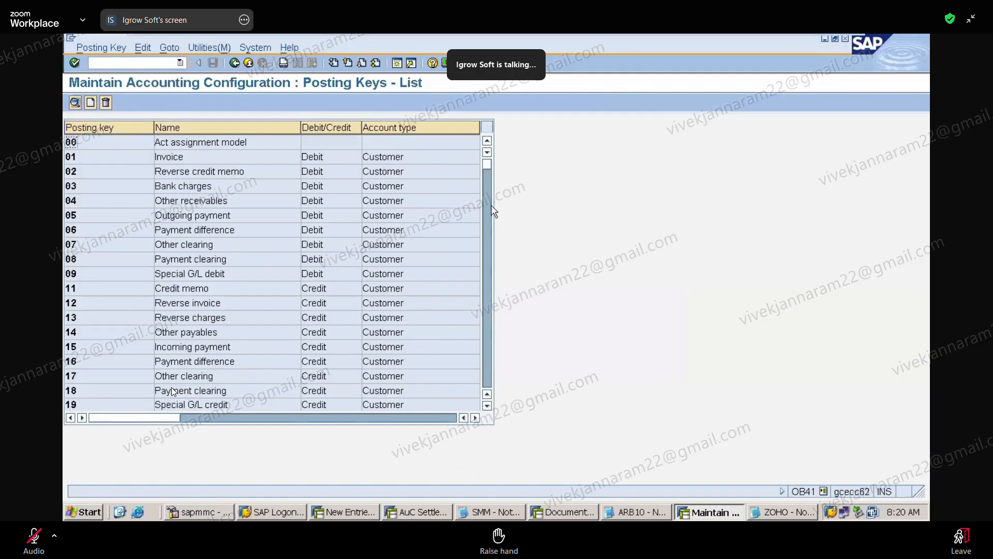
click(486, 406)
click(487, 405)
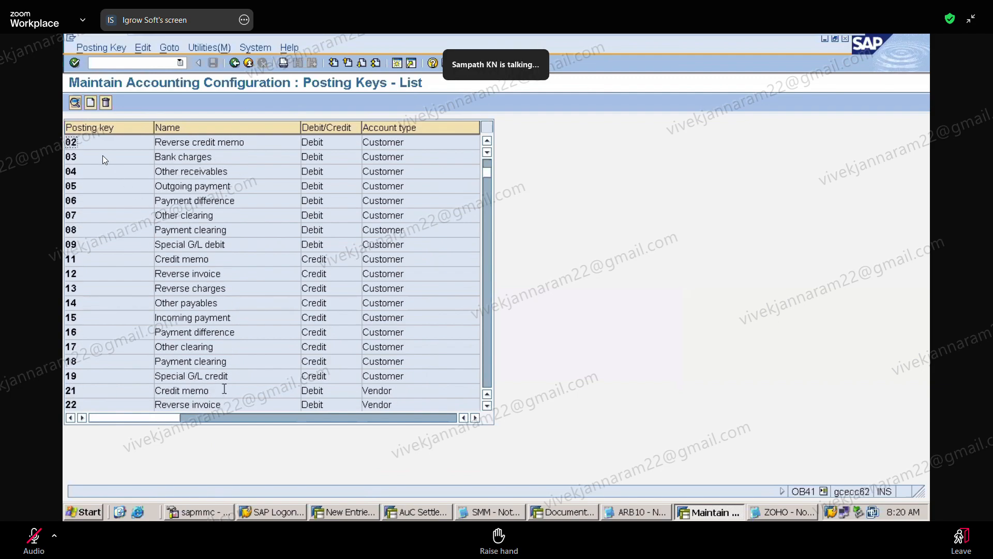
Examine the name and debit/credit indicator of posting key 21, and open its detail screen.
drag(230, 389, 149, 393)
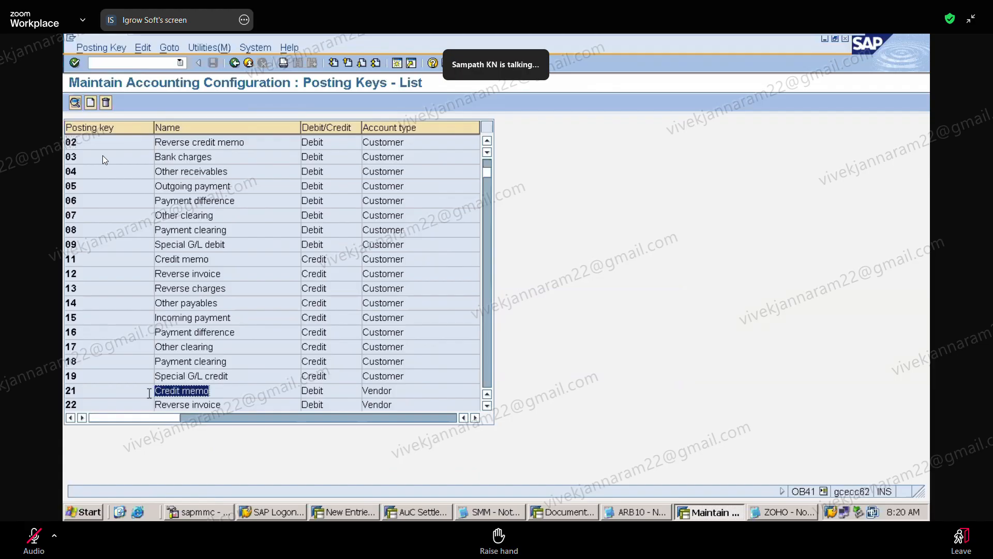
click(149, 393)
drag(83, 389, 66, 391)
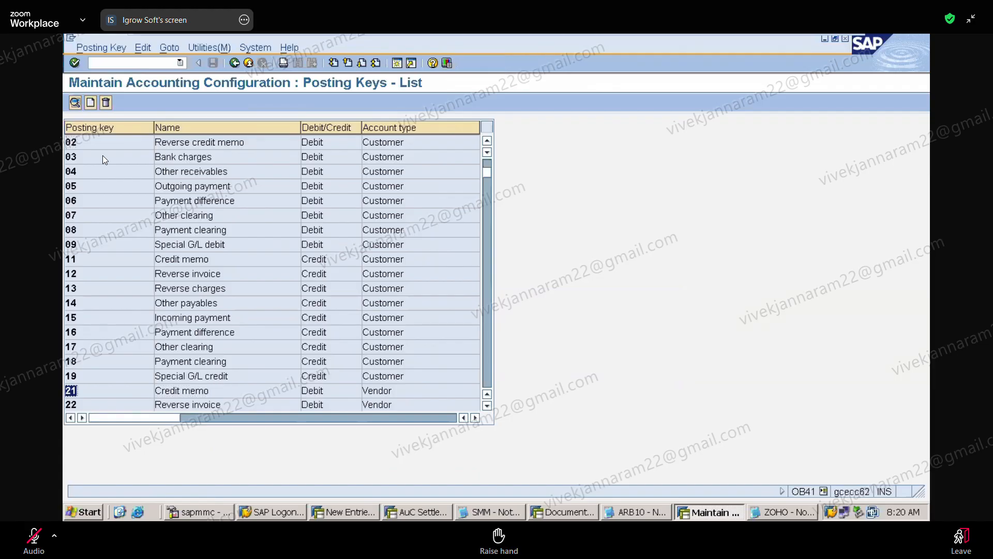
click(67, 391)
drag(400, 395, 289, 394)
click(365, 392)
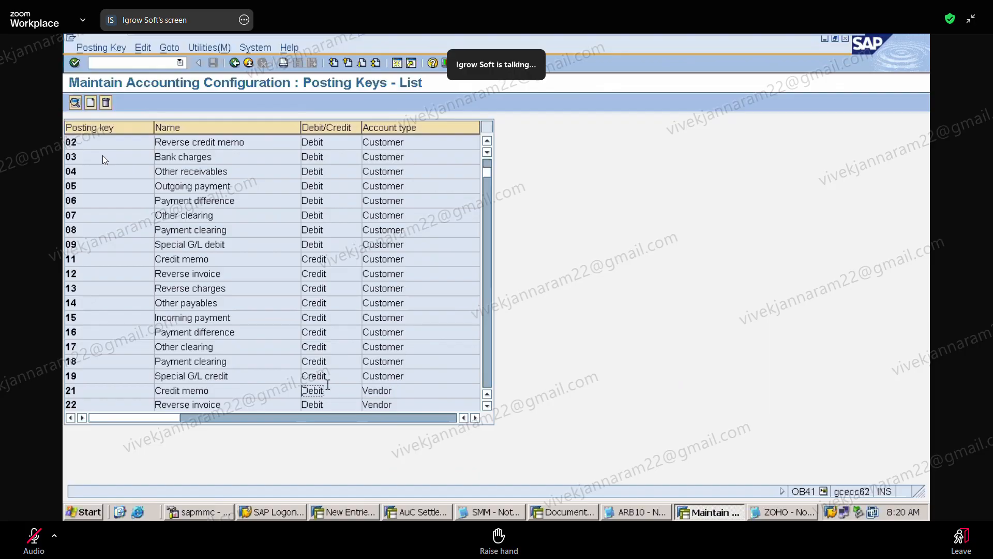
click(487, 406)
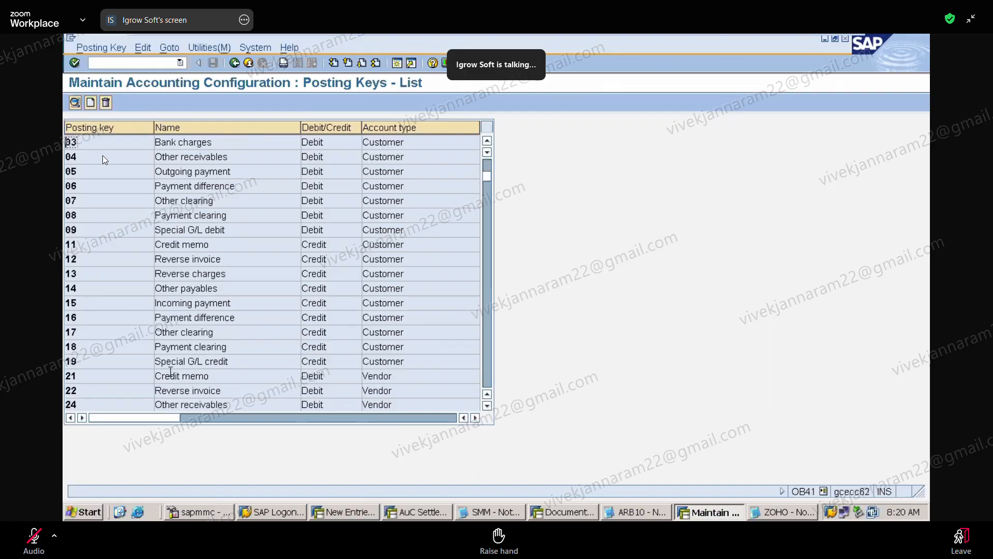
double_click(78, 375)
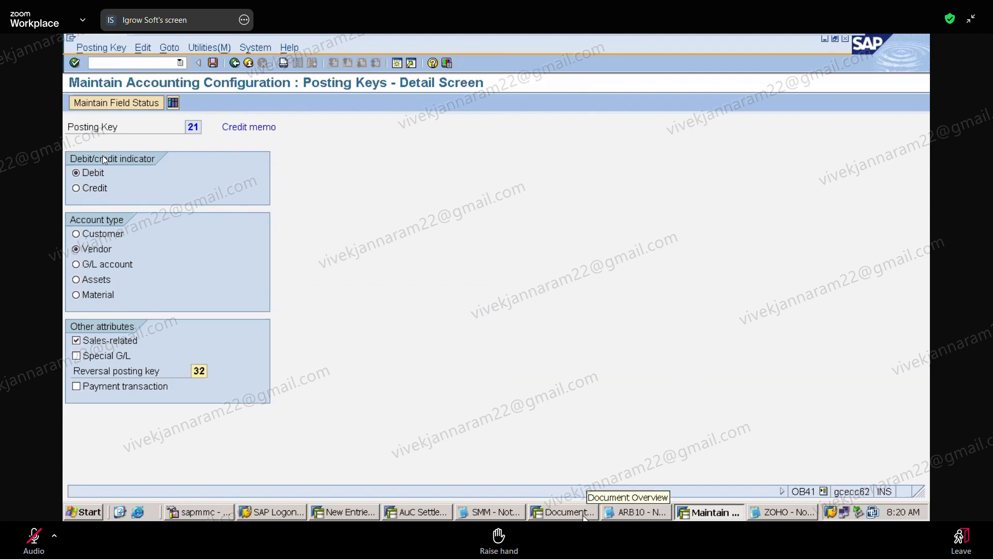
Return to the simulated credit memo's document overview and post the document.
click(585, 515)
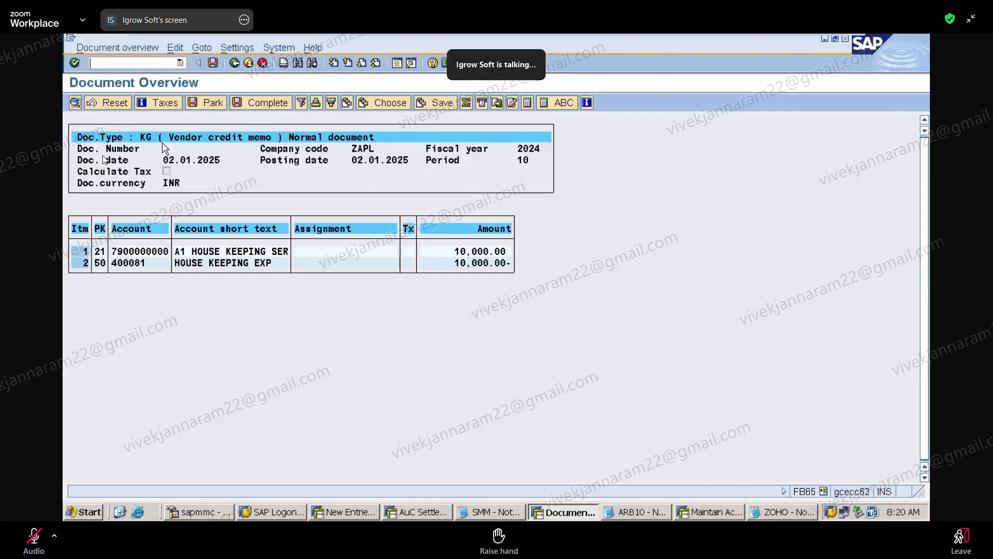
click(212, 63)
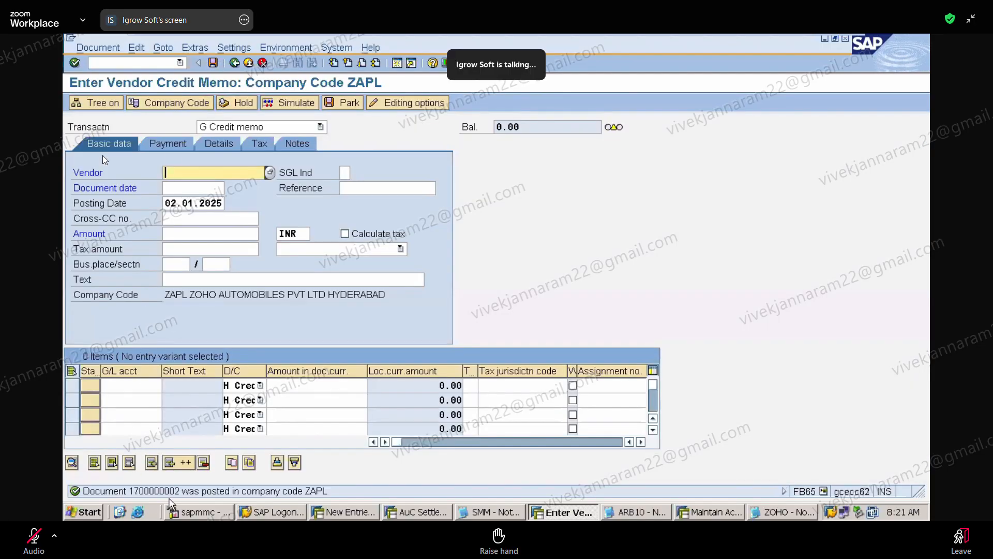
Display the open line items of A1 House Keeping Services in company code ZAPL with transaction FBL1N, key date 02.01.2025.
click(127, 63)
text(/)
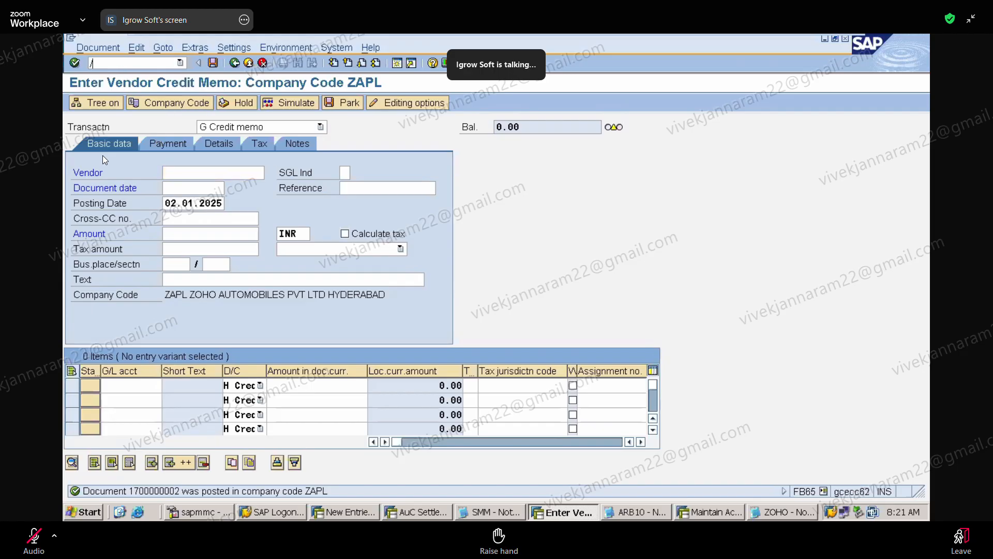
text(NFBL1N)
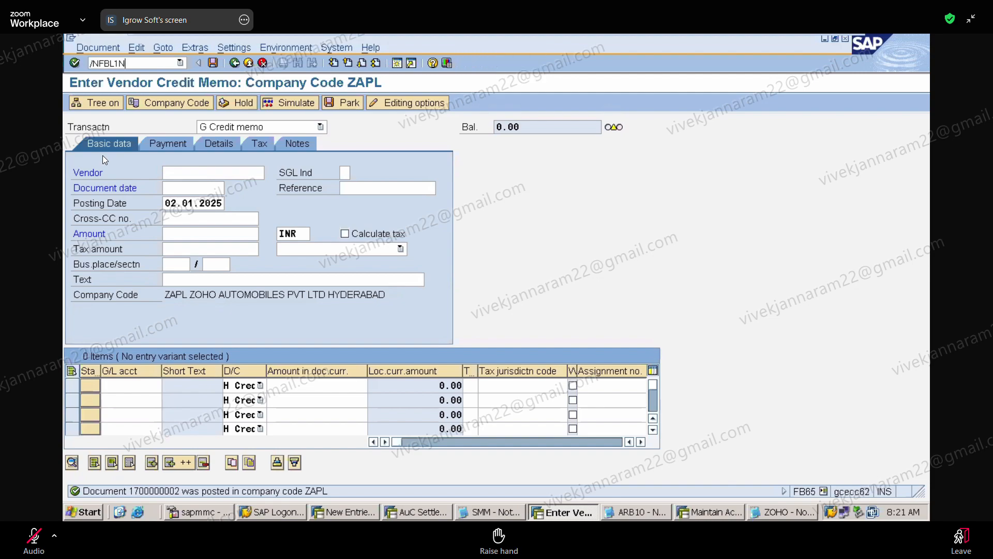
key(Return)
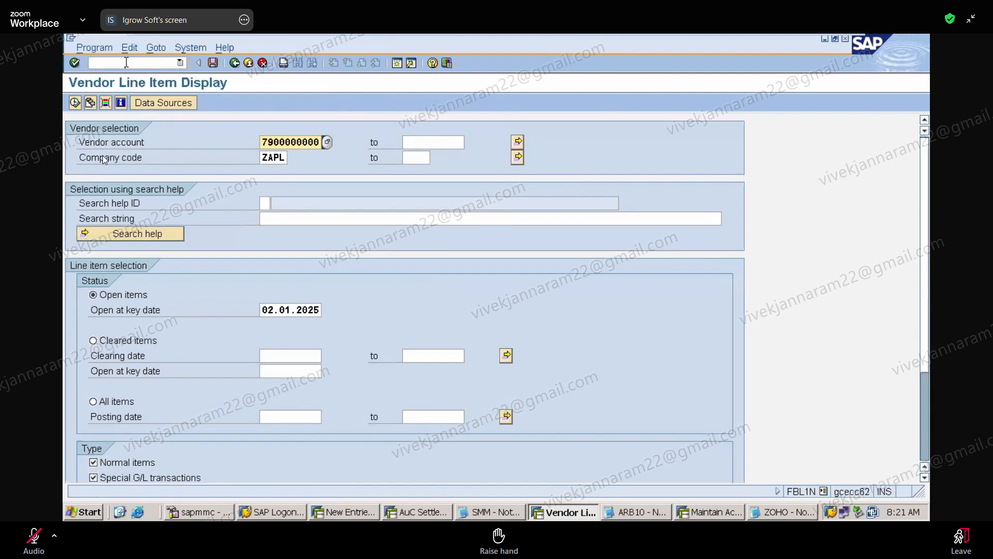
click(76, 103)
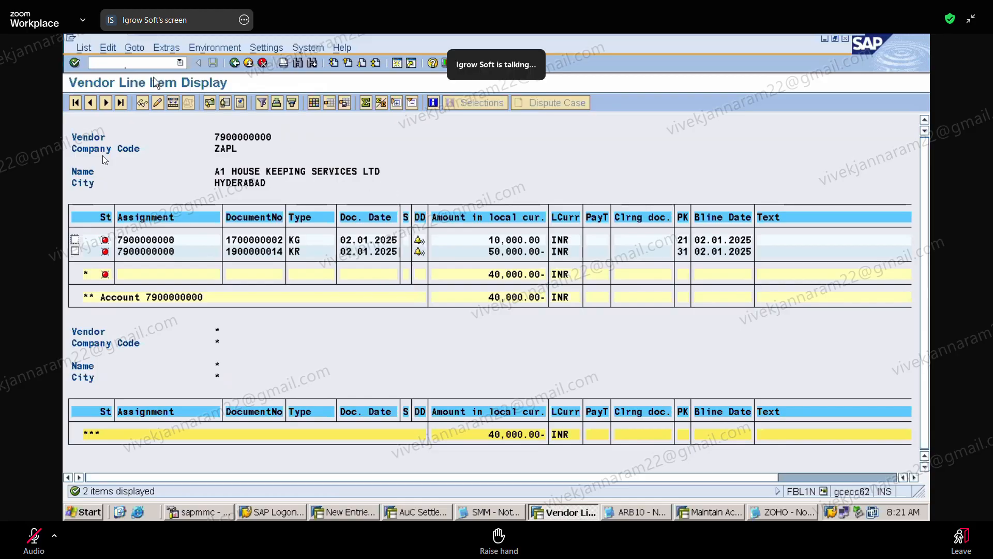
Start an outgoing vendor payment with transaction F-53 and set the document date to 02.01.2025.
click(131, 62)
text(/NF-53)
key(Return)
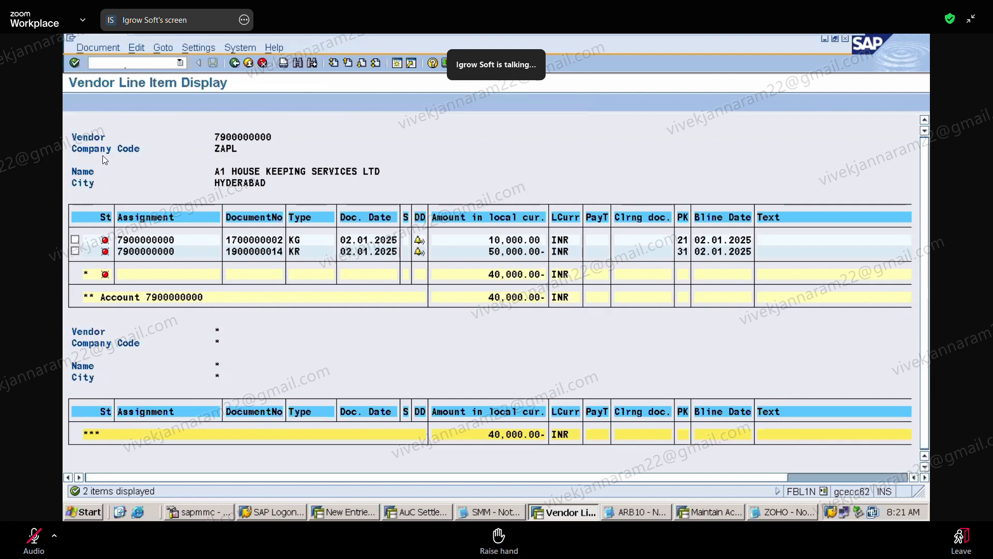
click(177, 127)
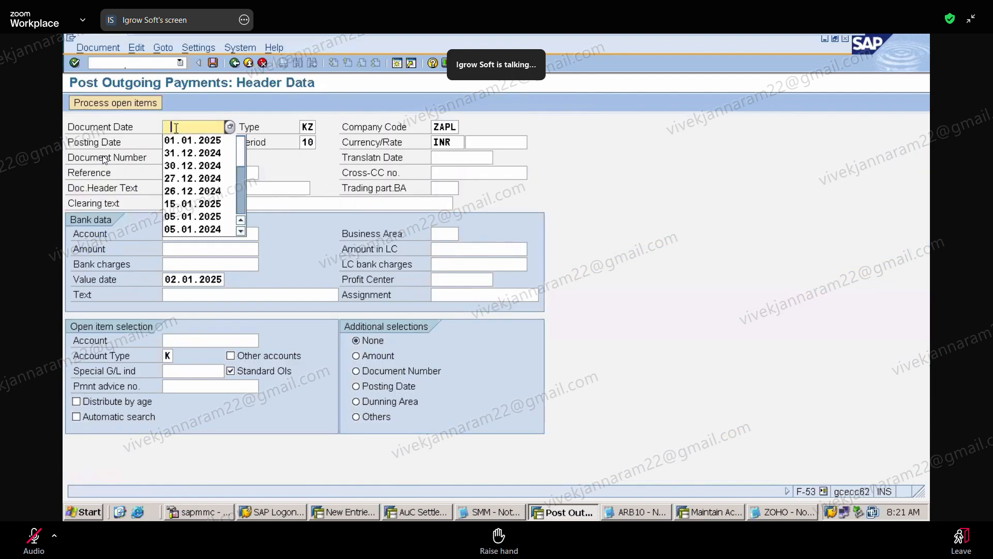
click(231, 131)
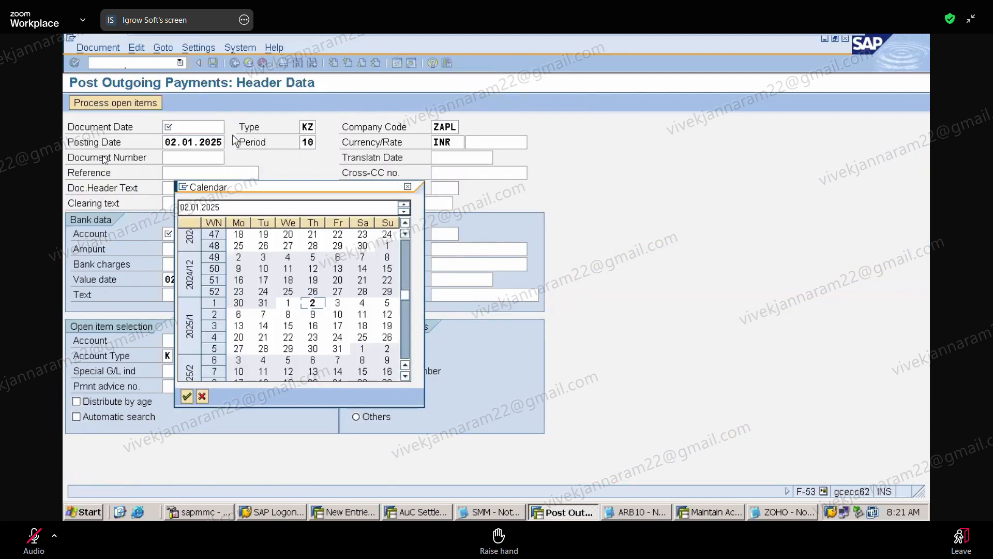
double_click(317, 311)
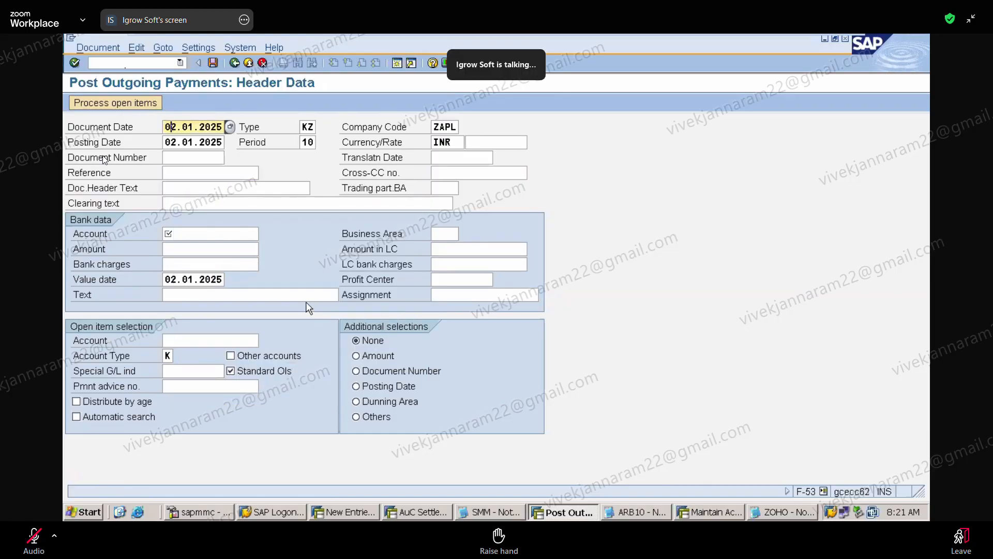
Enter the bank G/L account and a payment amount of 40000 INR in the bank data.
click(187, 233)
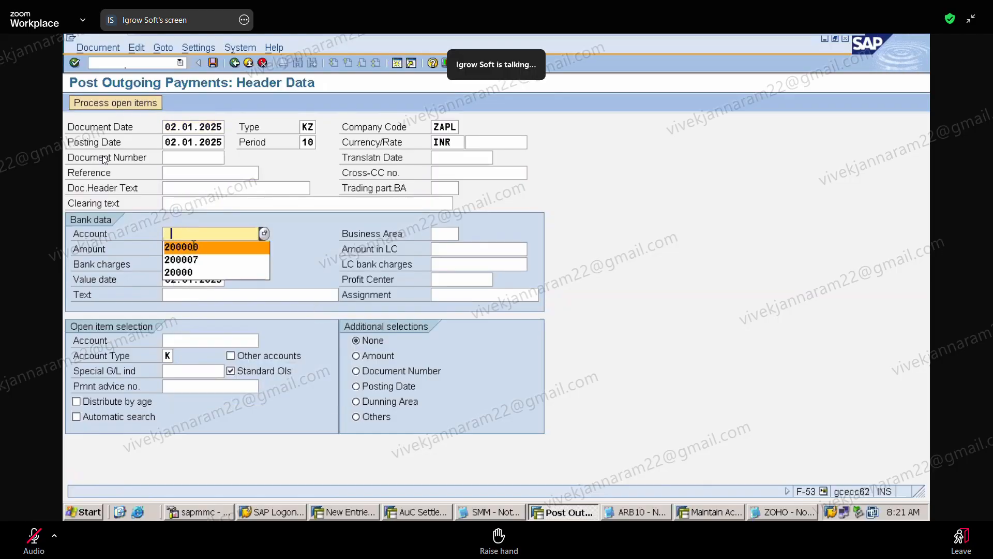
click(196, 250)
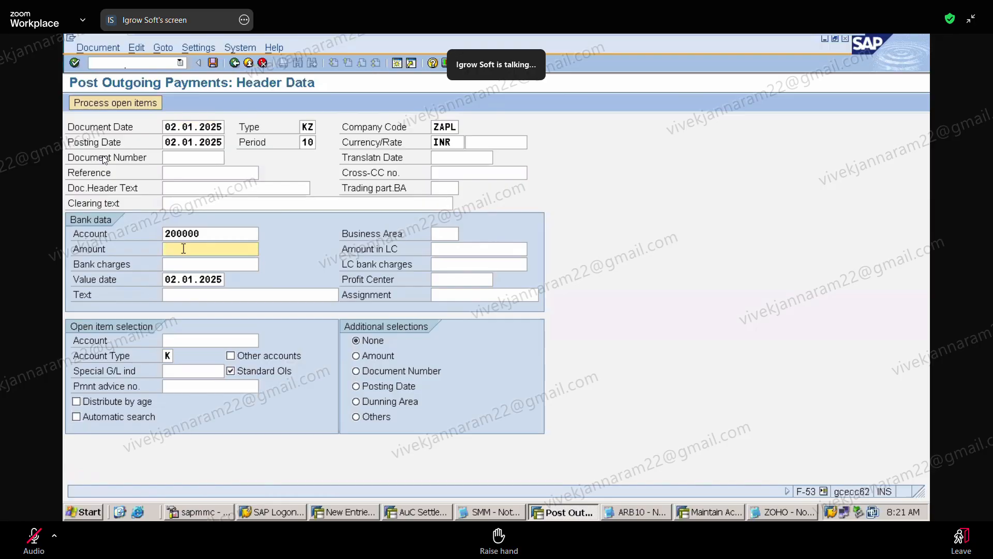
text(40000)
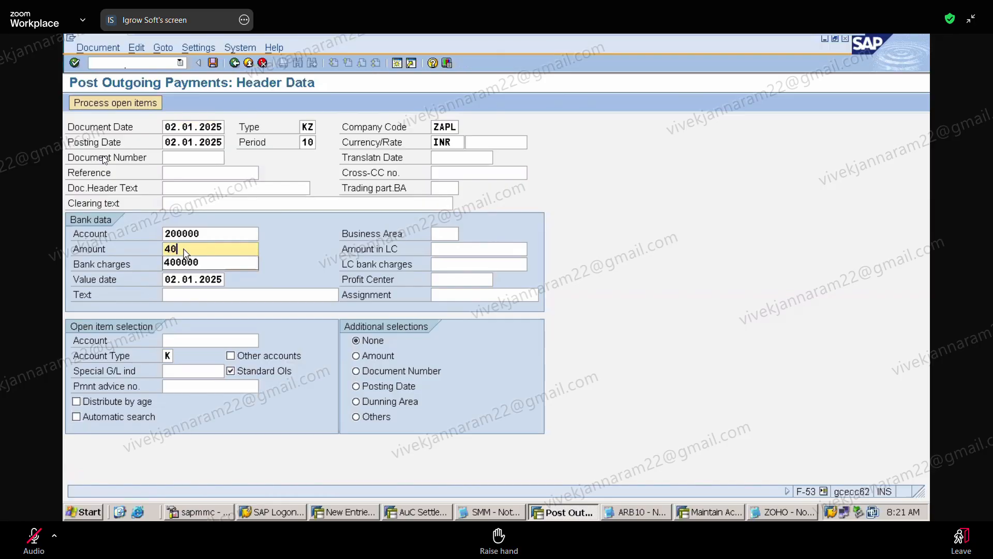
click(277, 252)
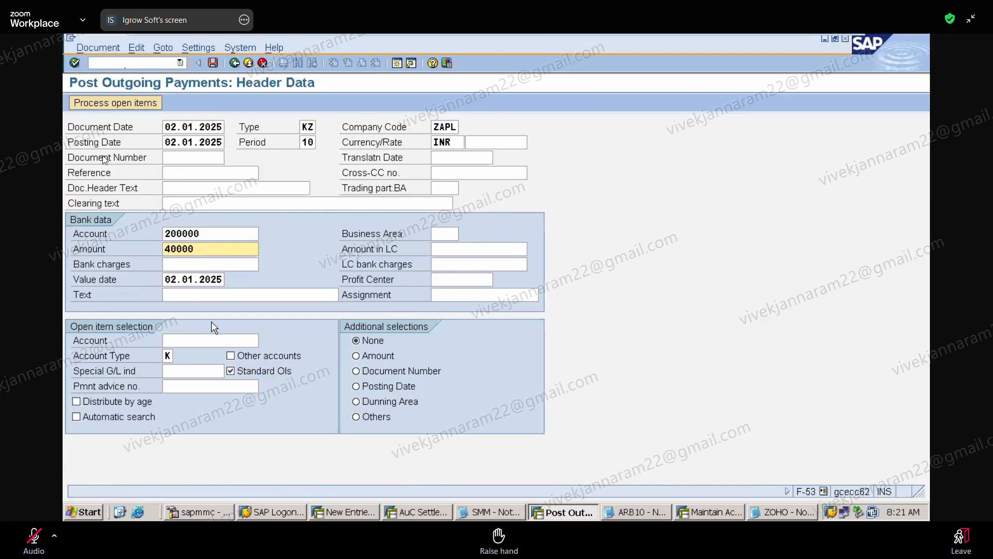
Select the A1 House Keeping Services vendor account for open item selection and process its open items.
click(209, 340)
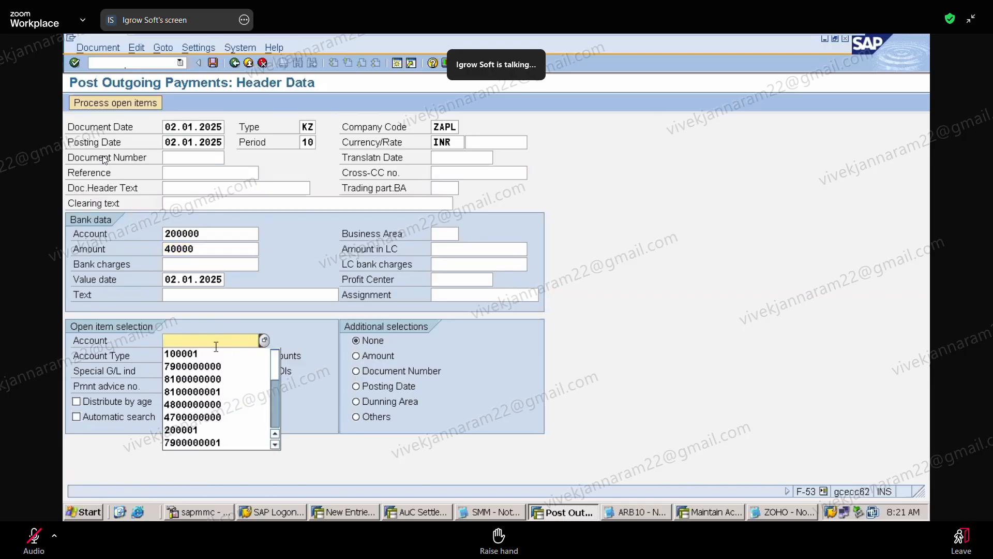
click(246, 366)
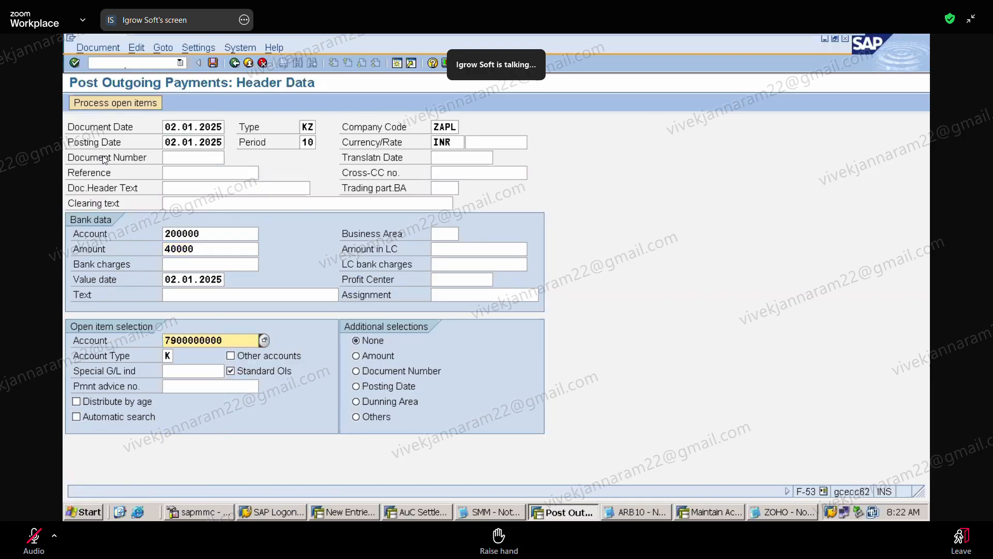
click(123, 104)
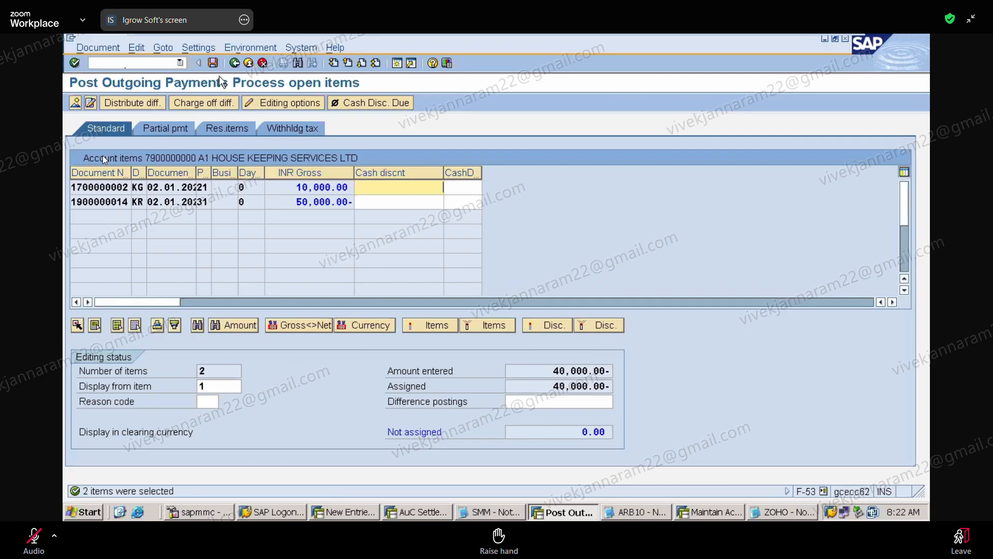
Simulate the 40000 INR outgoing payment clearing the two A1 House Keeping Services items and post it.
click(109, 50)
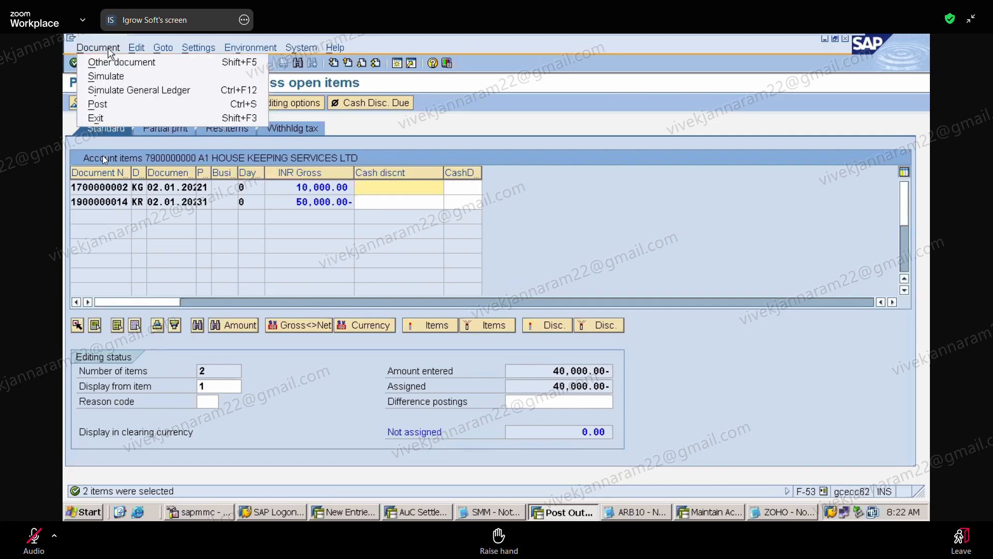
click(114, 78)
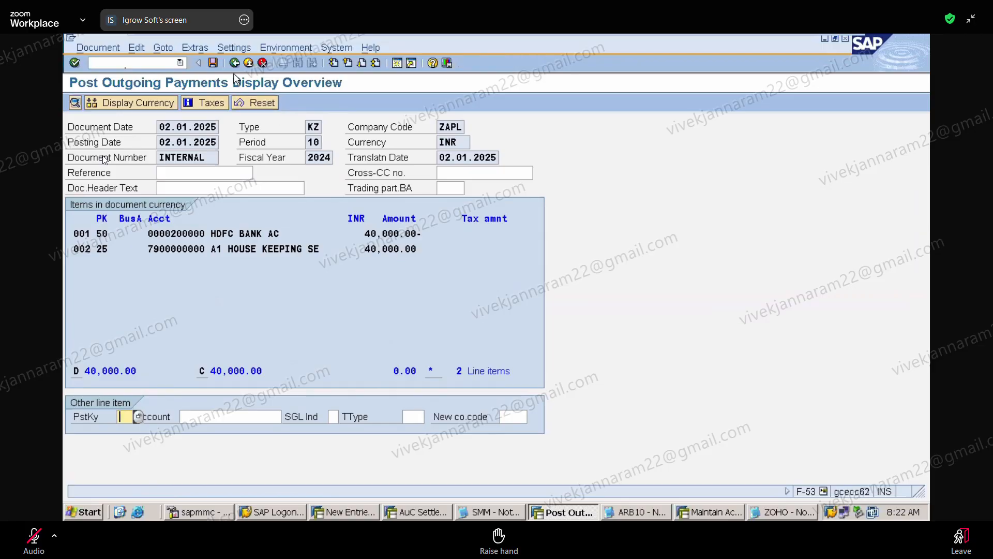
click(214, 63)
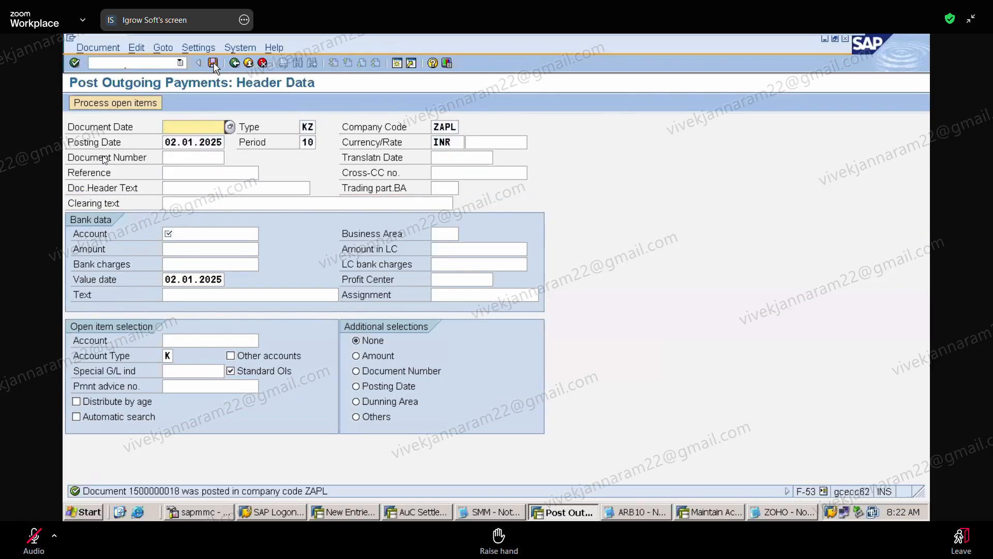
Display the payment document just posted in company code ZAPL.
click(180, 63)
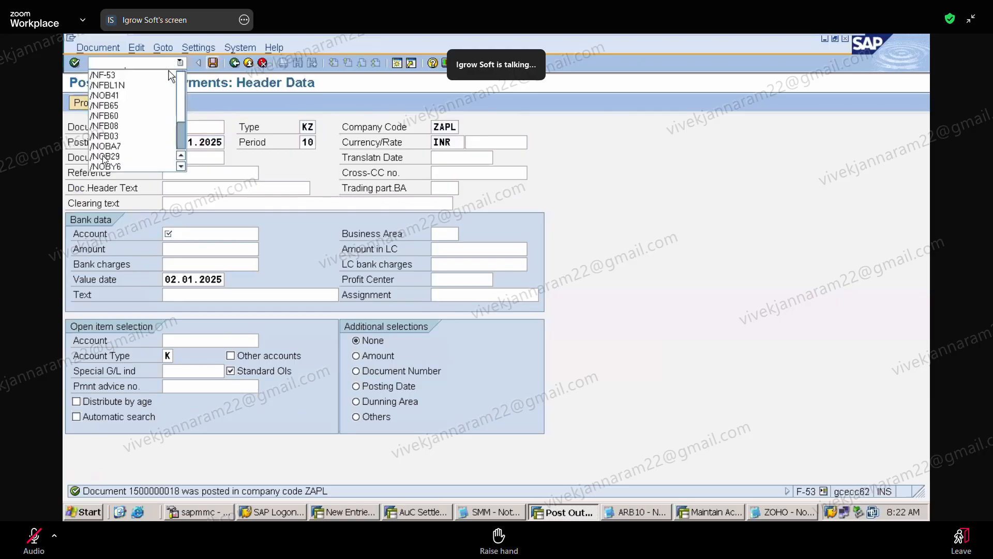
click(115, 62)
click(110, 49)
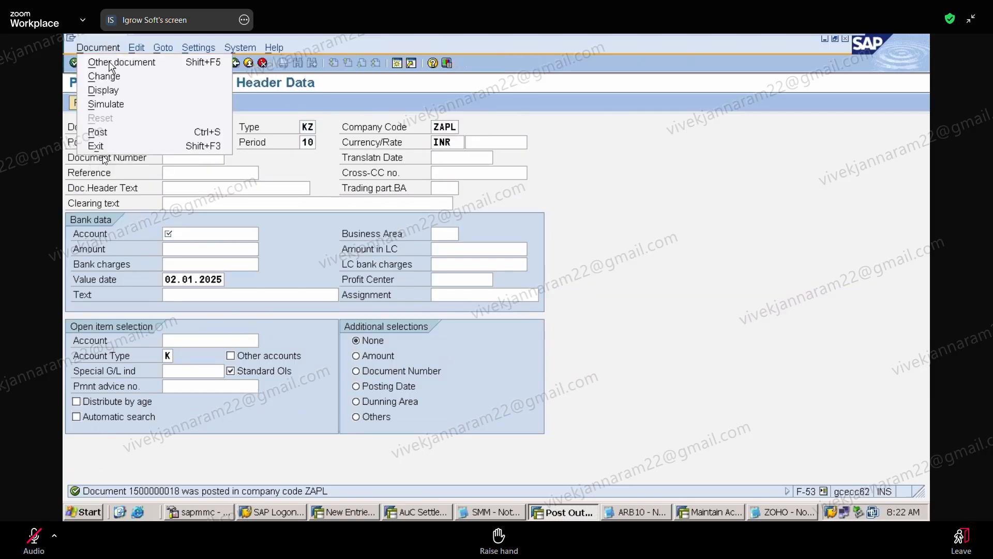
click(120, 94)
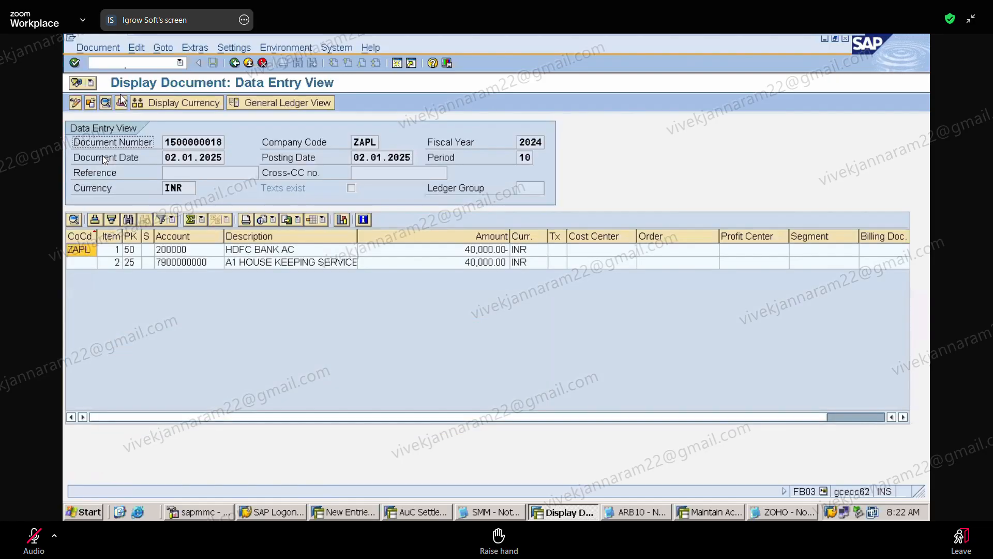
Check the open items of the A1 House Keeping Services vendor in ZAPL with FBL1N, key date 02.01.2025.
click(180, 62)
click(162, 83)
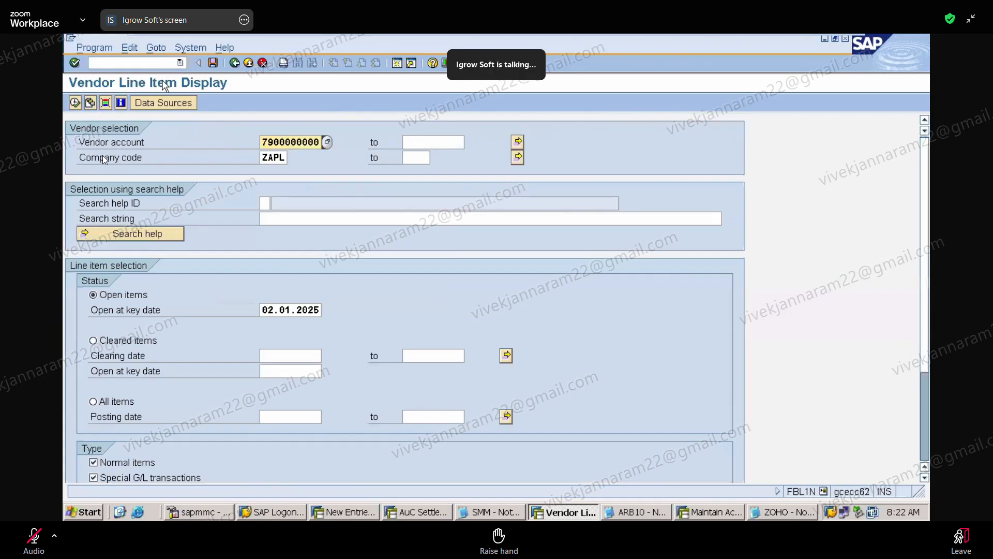
click(74, 103)
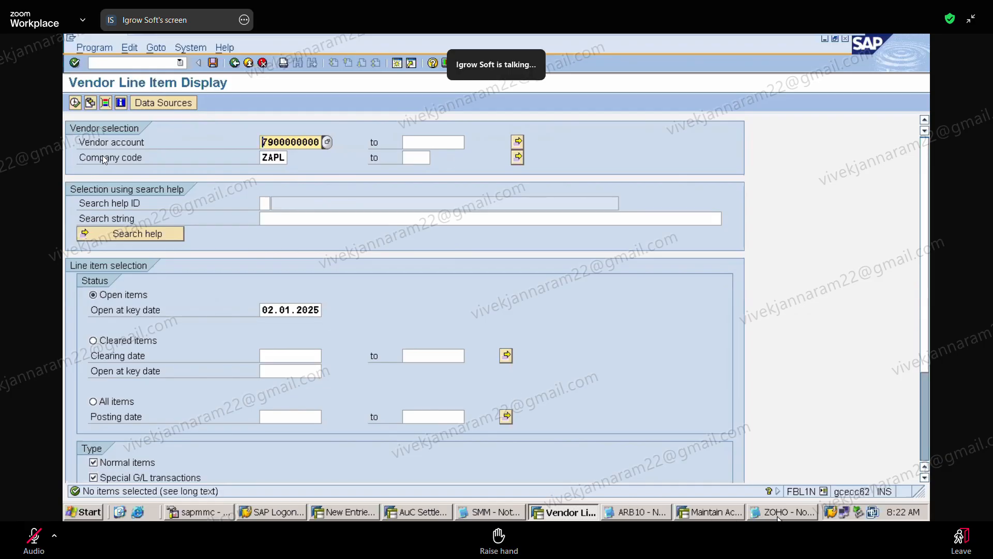
Switch to the ZOHO notes in Notepad and add the heading "HOUSE BANKS :" below the credit memo entry.
click(779, 516)
key(End)
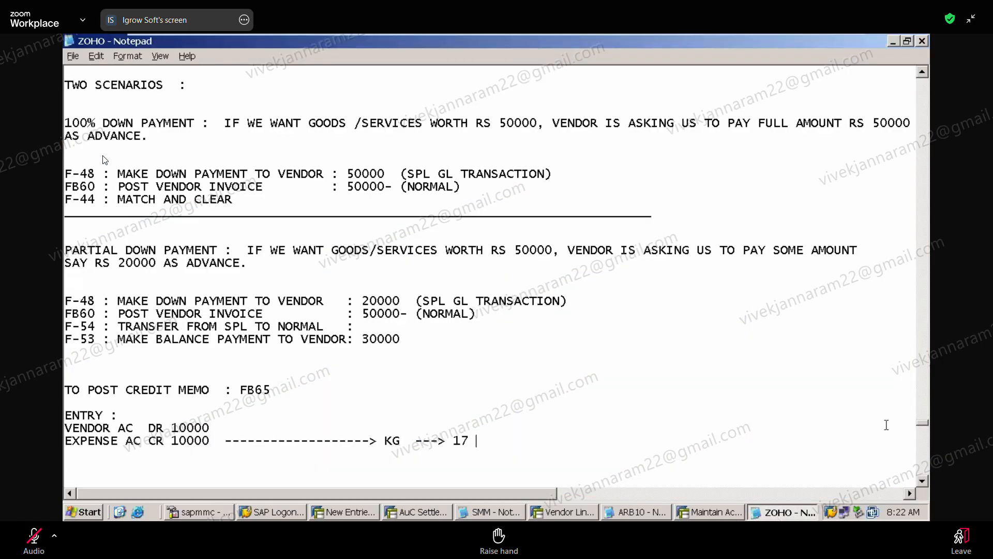
scroll(925, 481, down, 3)
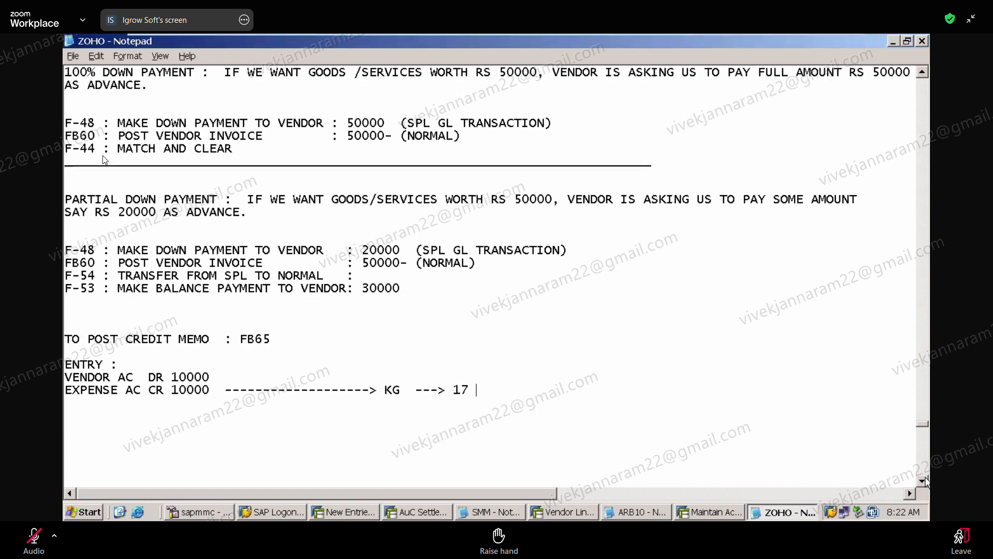
scroll(105, 161, down, 4)
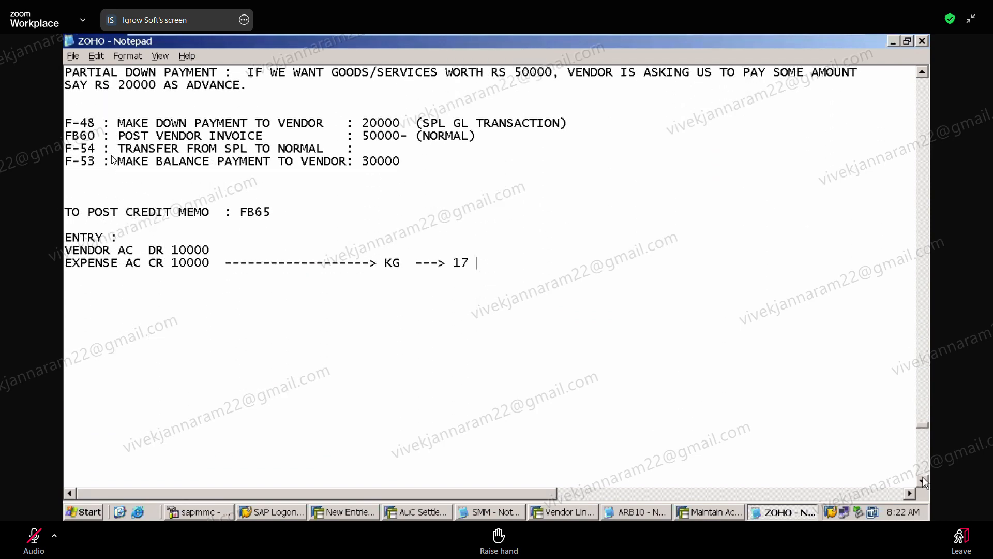
scroll(113, 160, down, 1)
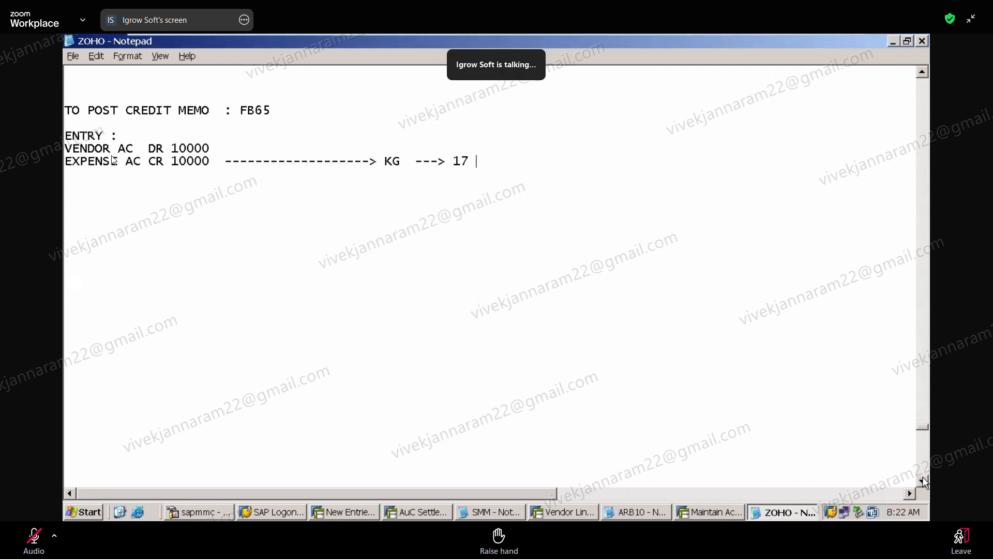
click(922, 72)
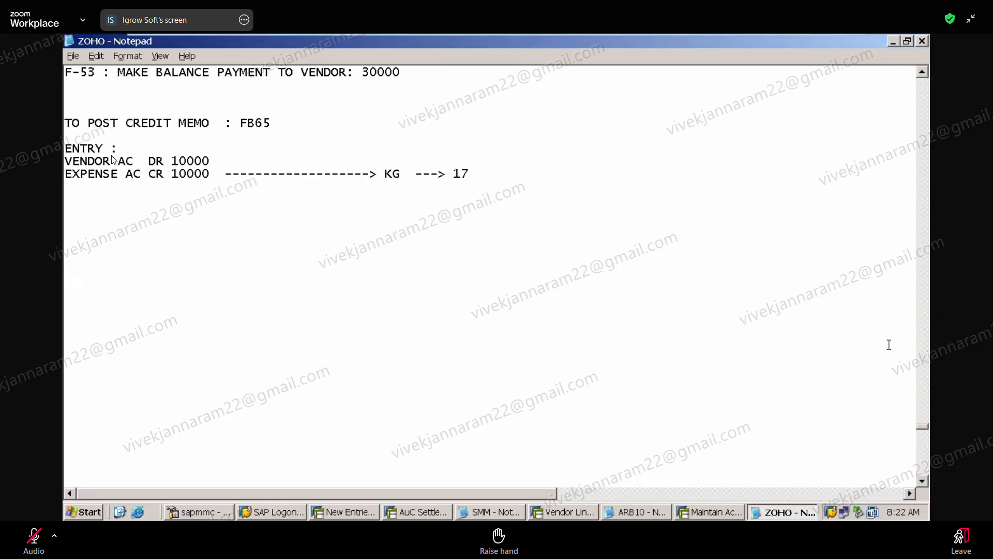
click(922, 481)
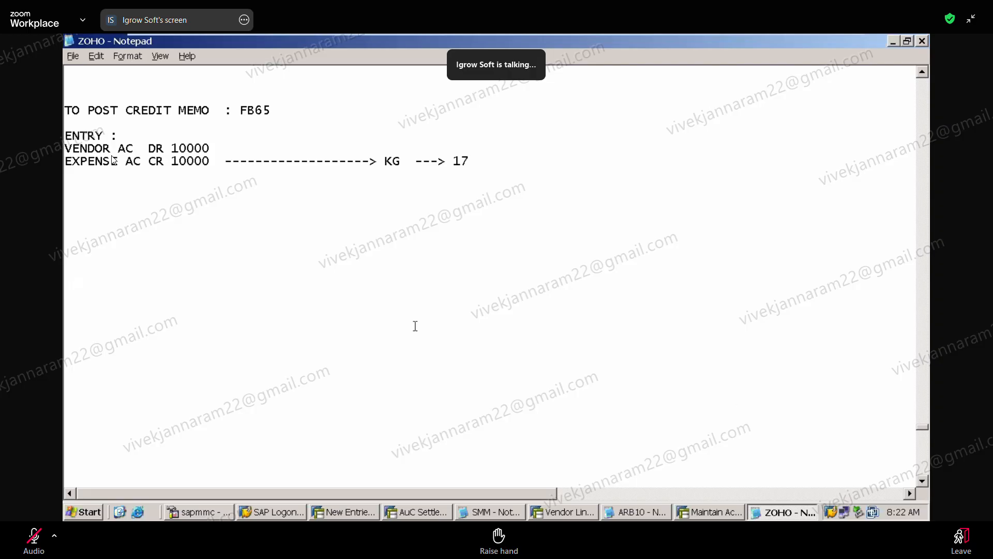
click(154, 221)
text(HOSE)
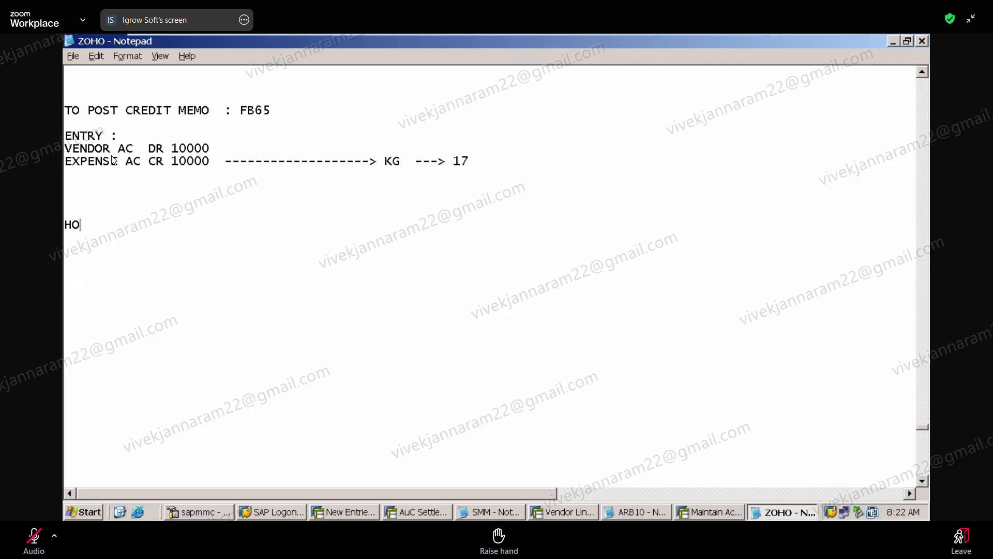
key(BackSpace)
key(BackSpace)
text(UE)
key(BackSpace)
text(SE BANKS :)
Insert a long run of blank lines below the HOUSE BANKS heading and return the text cursor to the heading area.
key(Return)
key(Return)
key(Return)
key(Return)
key(Return)
key(Return)
key(Return)
key(Return)
key(Return)
key(Return)
key(Return)
key(Return)
key(Return)
key(Return)
key(Return)
key(Return)
key(Return)
key(Return)
key(Return)
key(Return)
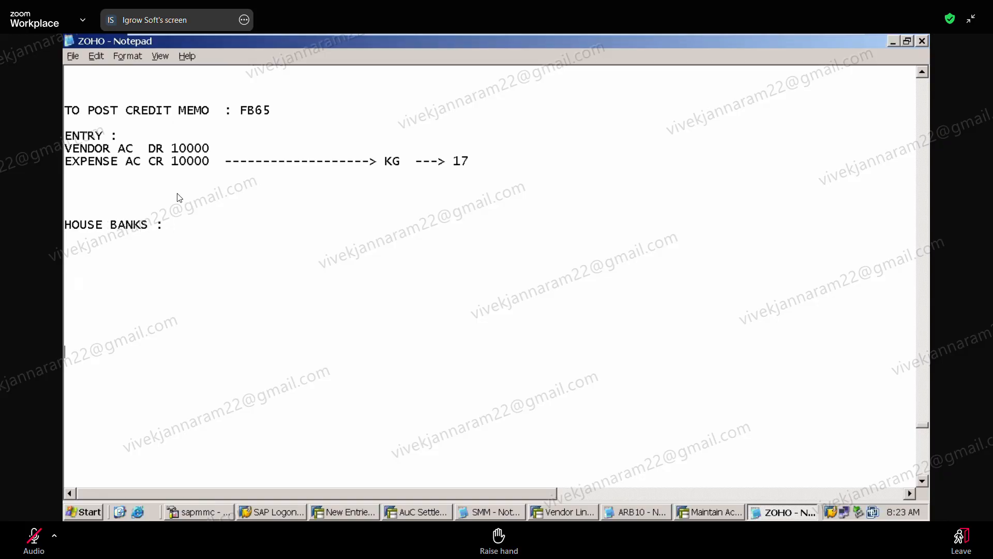
key(Return)
key(Return)
key(Return)
key(Return)
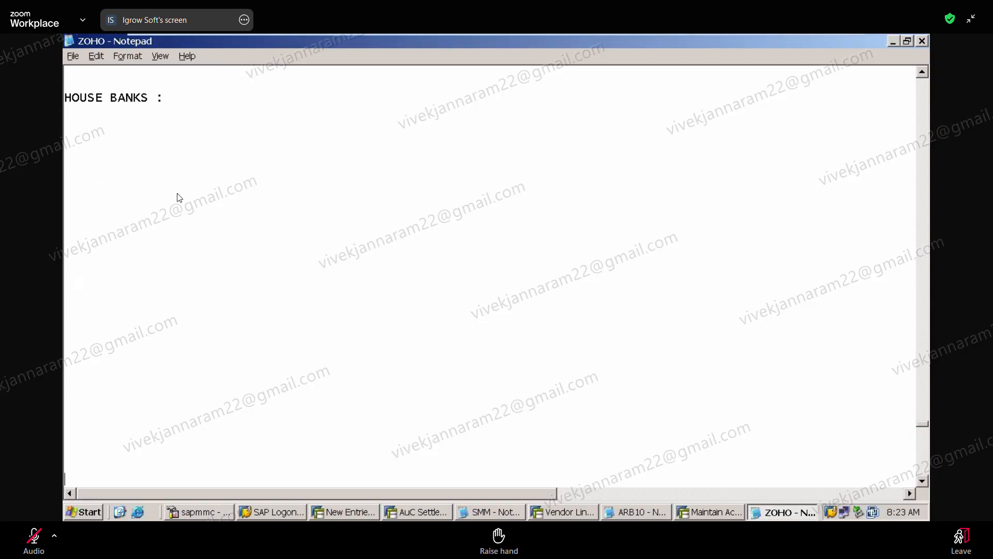
key(Up)
key(Up)
key(Up)
key(Up)
key(Up)
key(Up)
key(Up)
key(Up)
key(Up)
key(Up)
key(Up)
key(Up)
key(Up)
key(Up)
key(Up)
key(Up)
key(Up)
key(Up)
key(Up)
key(Up)
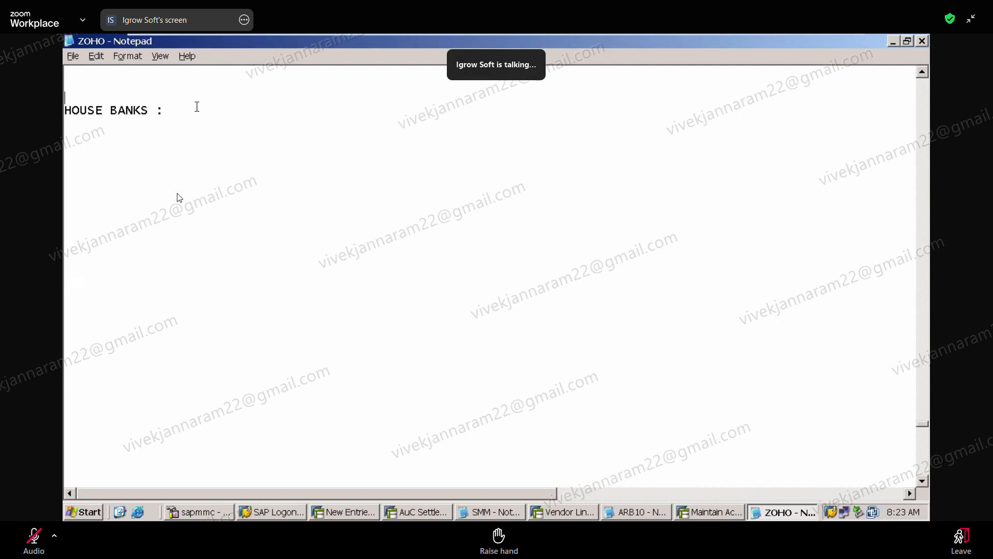
Write the definition "ALL THE DETAILS RELATED TO BANKS WE WILL MAINTAIN HERE." after the HOUSE BANKS heading.
click(197, 112)
text(ALL THE DETAILS REL)
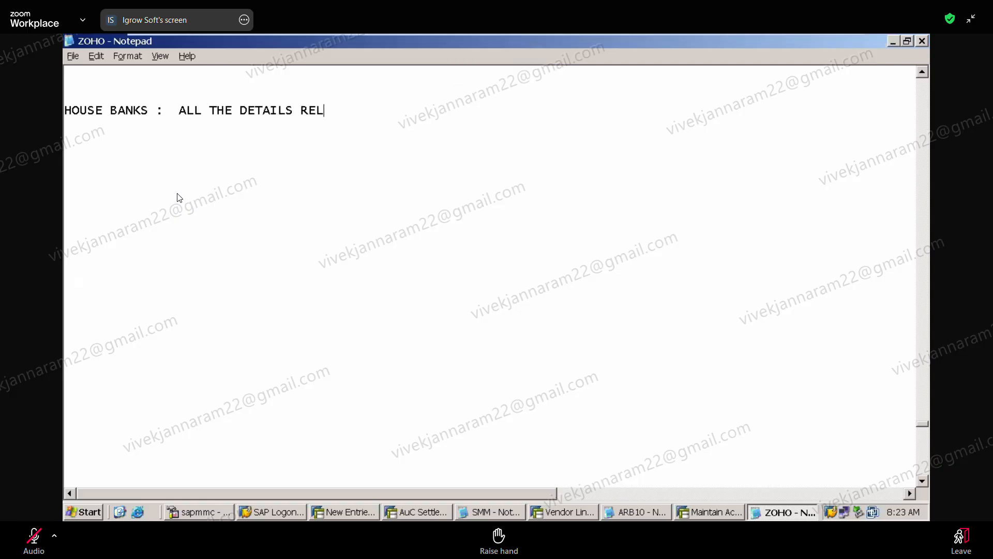
text(ATED TO)
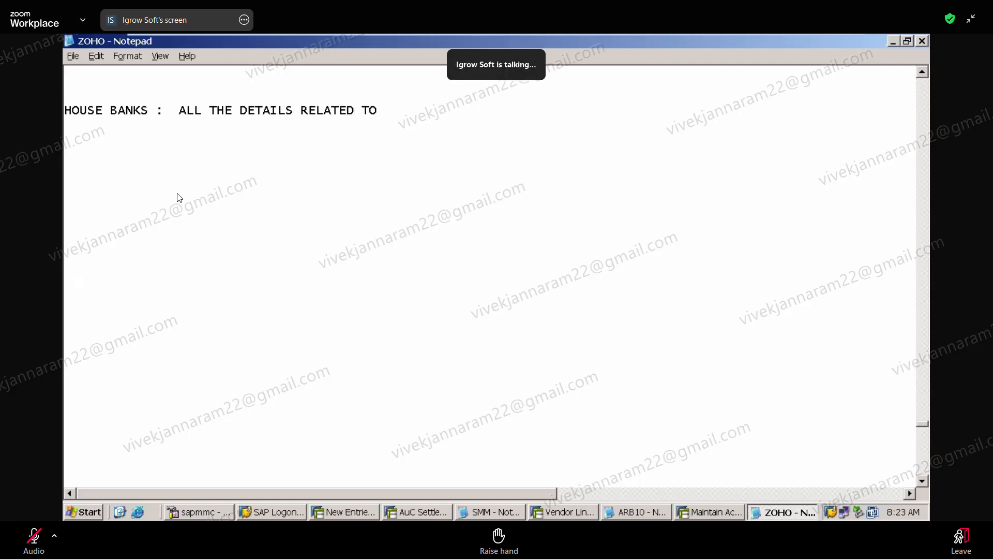
text( BANKS WE WILL )
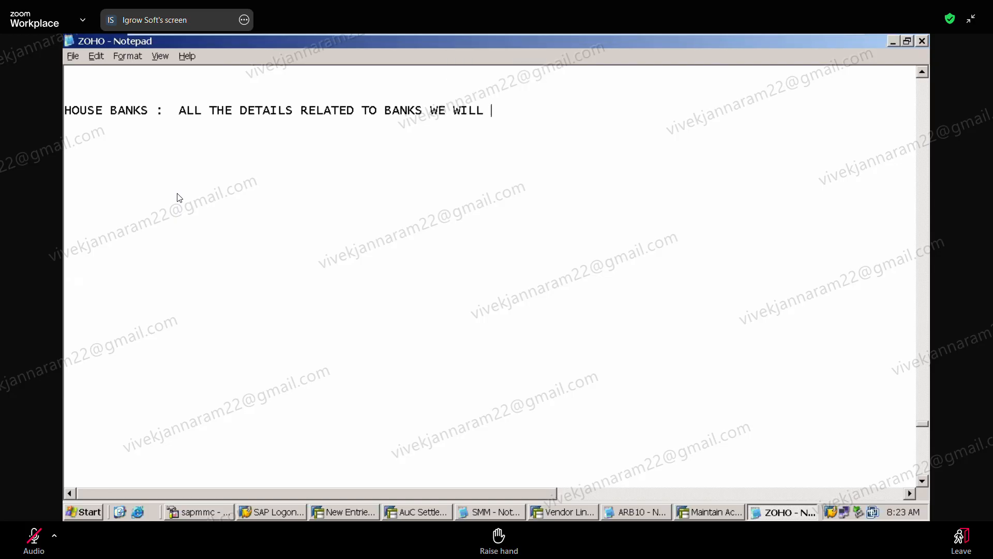
text(MAINTAIN HERE.)
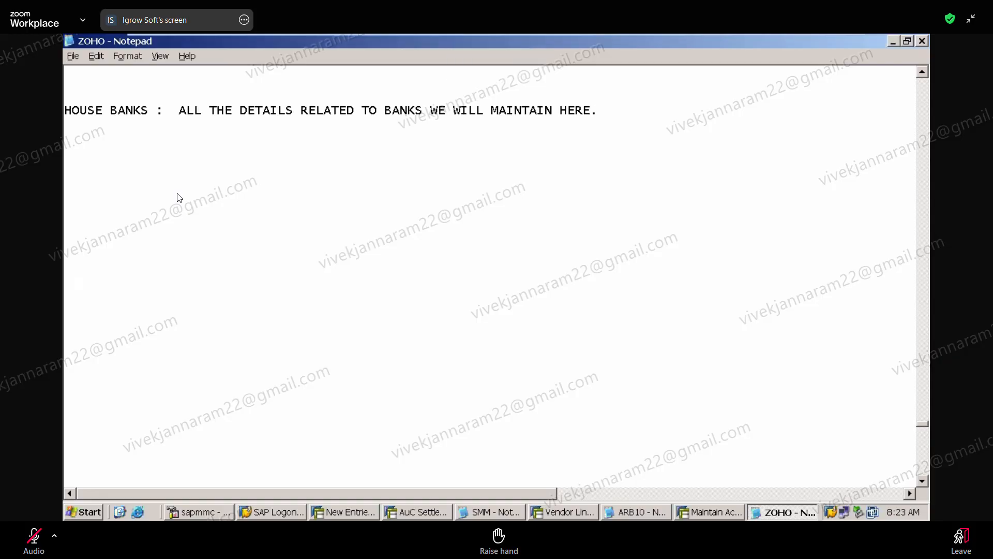
Start a list of house bank details below the definition with the lines "BANK NAME" and "BANK IFSC CODE".
key(Return)
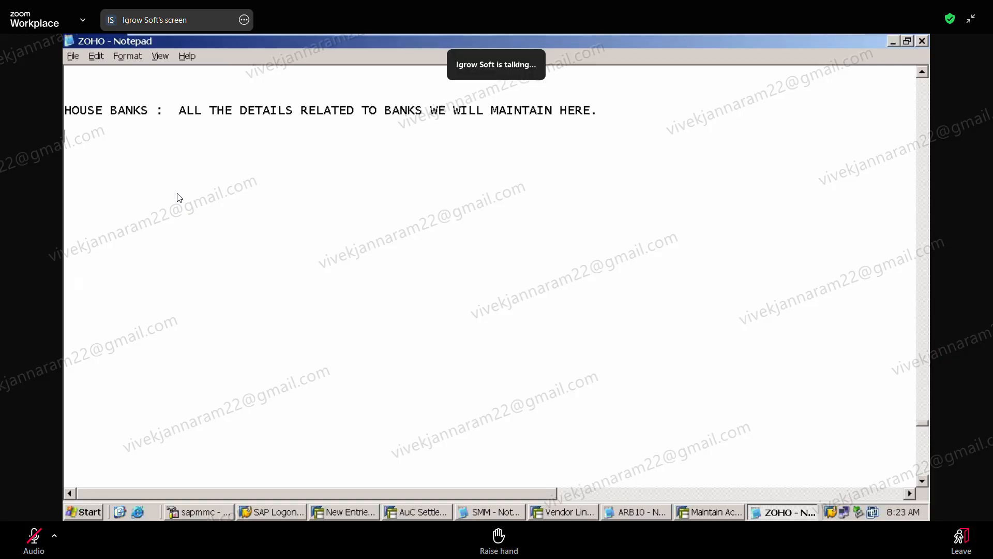
text(BANK NAME)
key(Return)
text(BANK)
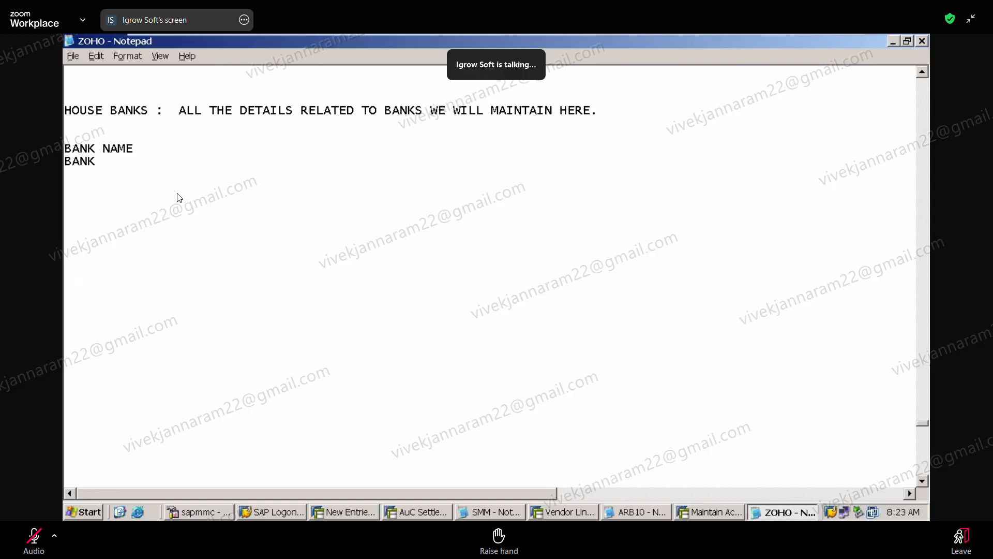
text( IFSC )
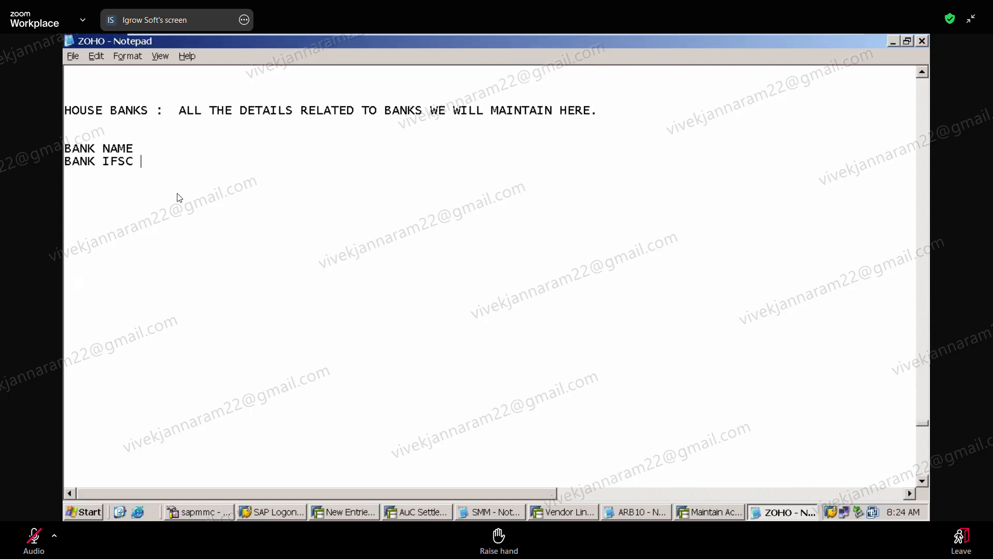
text(CODE)
key(Return)
Add the line "BANK ACCOUNT NUMBER GIVEN BY THE BANK" to the house bank details list.
text(BNAK)
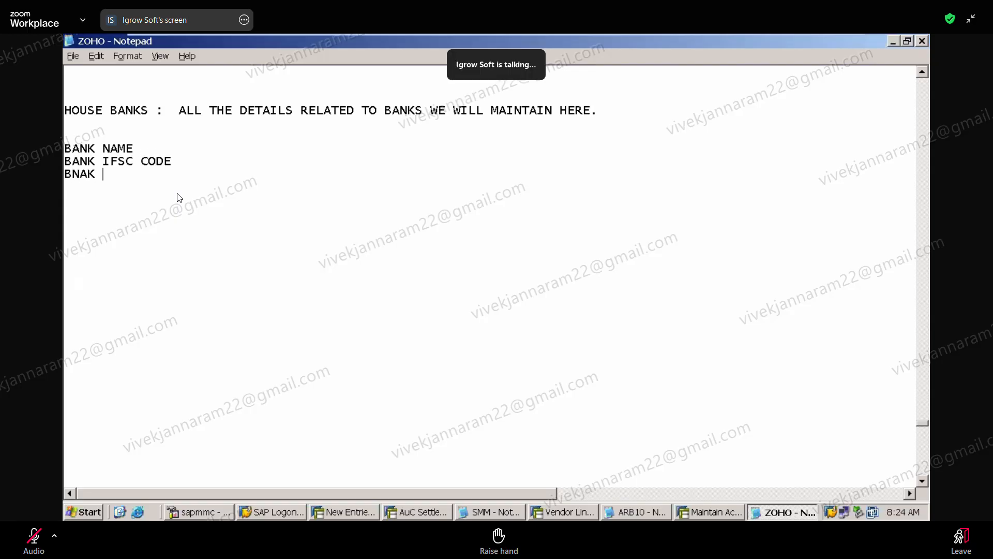
key(BackSpace)
key(BackSpace)
key(BackSpace)
key(BackSpace)
text(ANK ACCOUNT NUMBE)
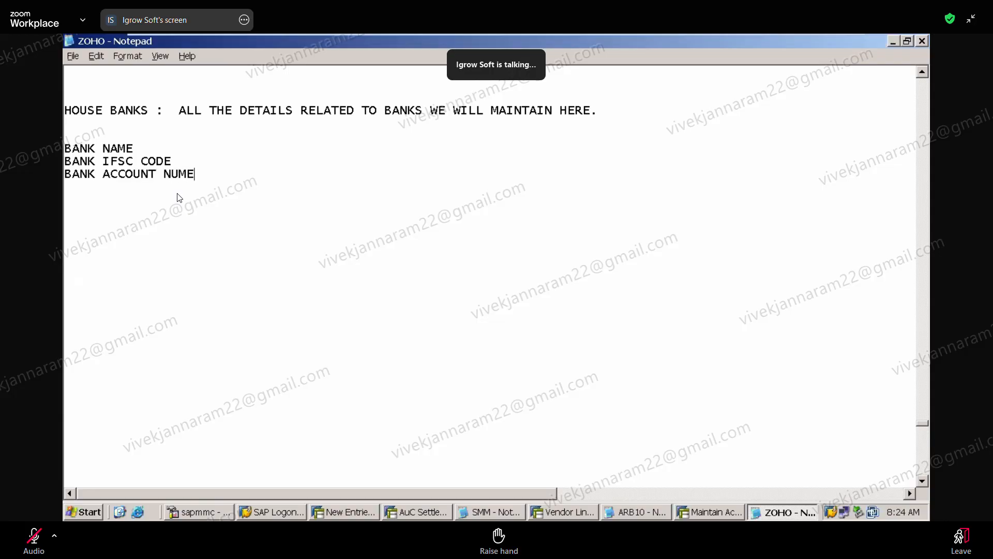
text(R)
key(BackSpace)
key(BackSpace)
text(BER GIVEN BY THE )
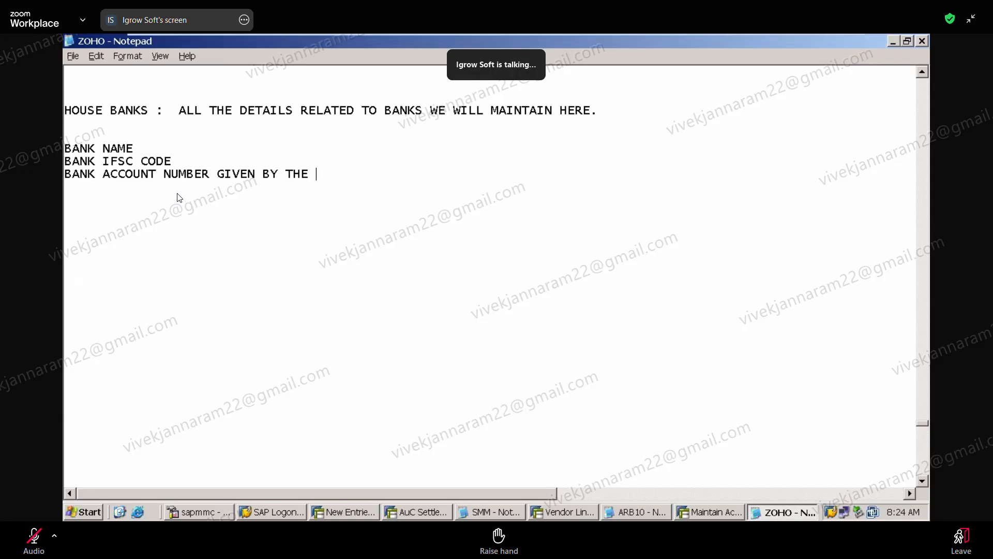
text(BANK)
key(Return)
key(Return)
Add the line "OUR SAP GL AC NUMBER IN OUR SYSTEM FOR THE SAME BANK AC" to the house bank details list.
text(OUR SAP)
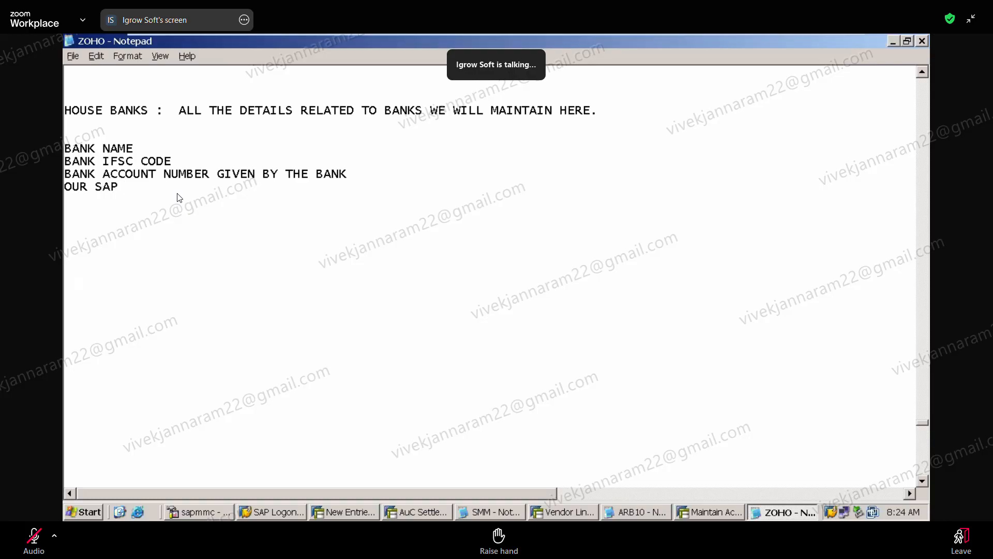
text( GL AC NUMBER IN )
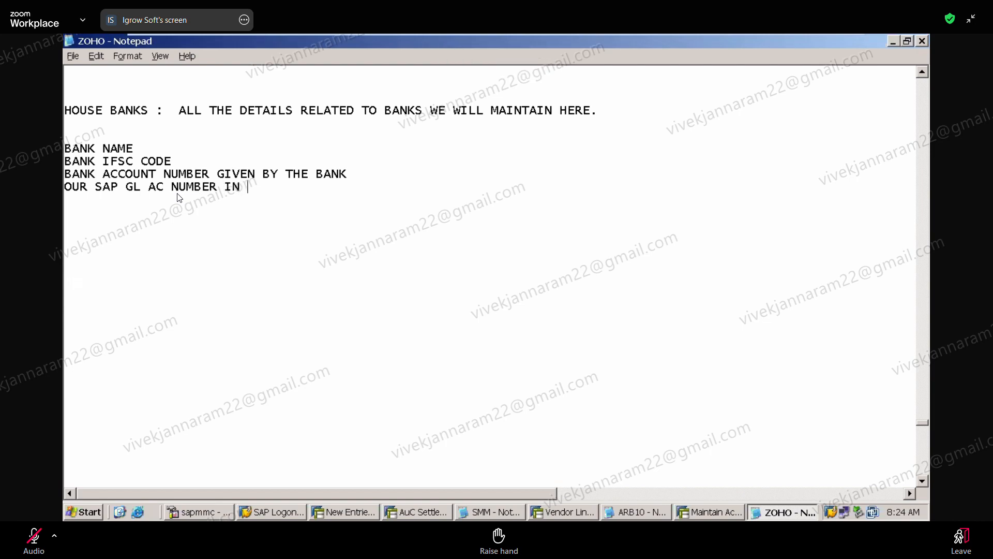
text(OUR SSTE)
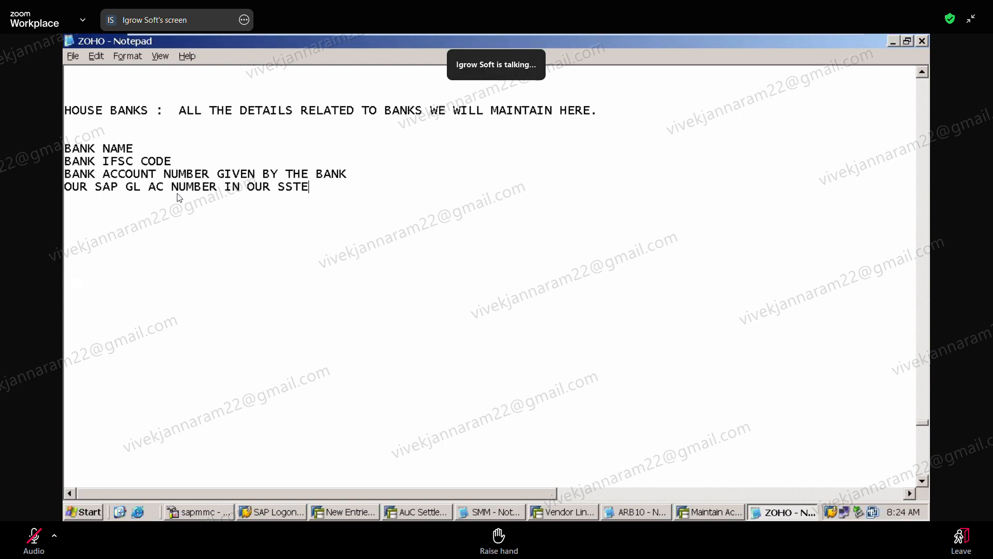
key(BackSpace)
key(BackSpace)
key(BackSpace)
text(YSTE)
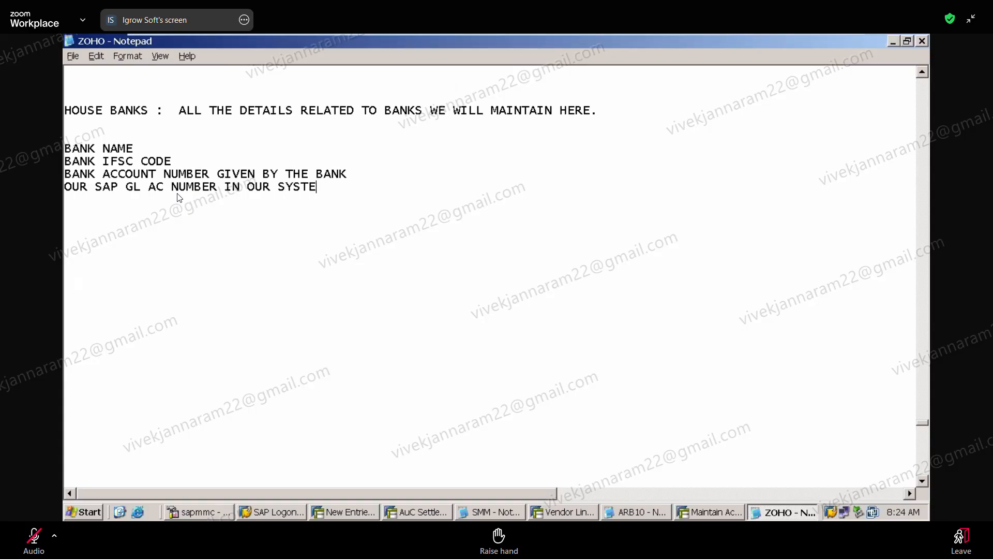
text(M OFR THE)
key(BackSpace)
key(BackSpace)
key(BackSpace)
key(BackSpace)
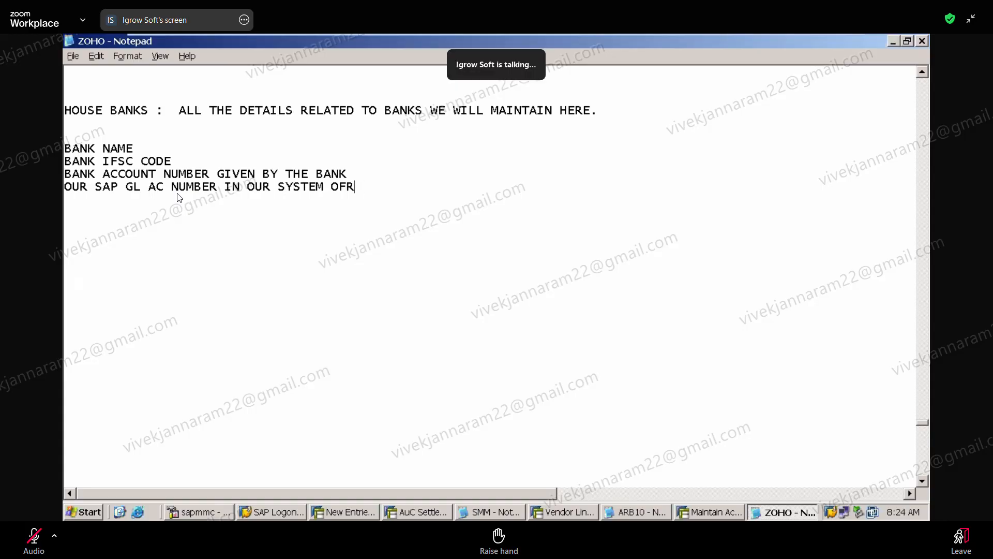
key(BackSpace)
key(BackSpace)
key(BackSpace)
text(FOR THE SA)
text(MES)
key(BackSpace)
text(BA)
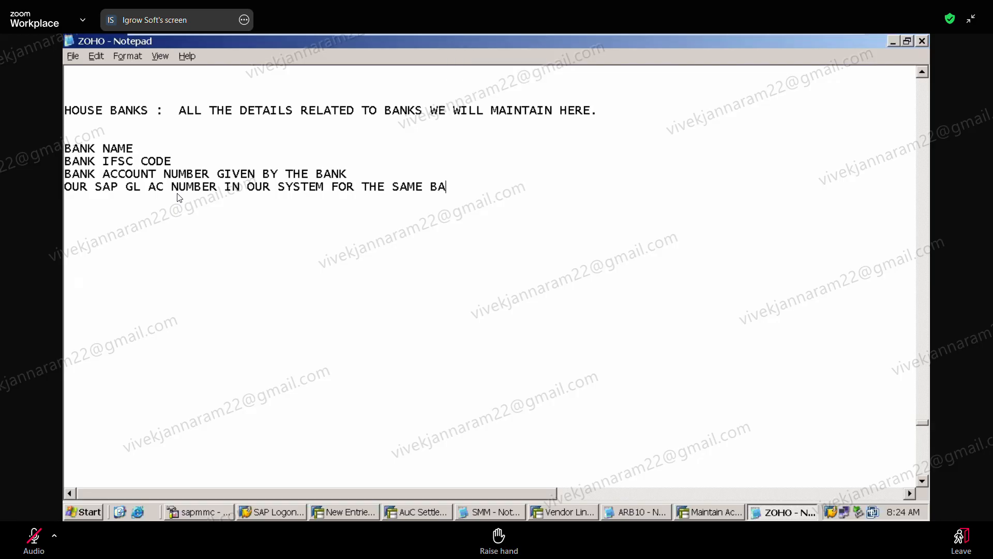
text(NK AC)
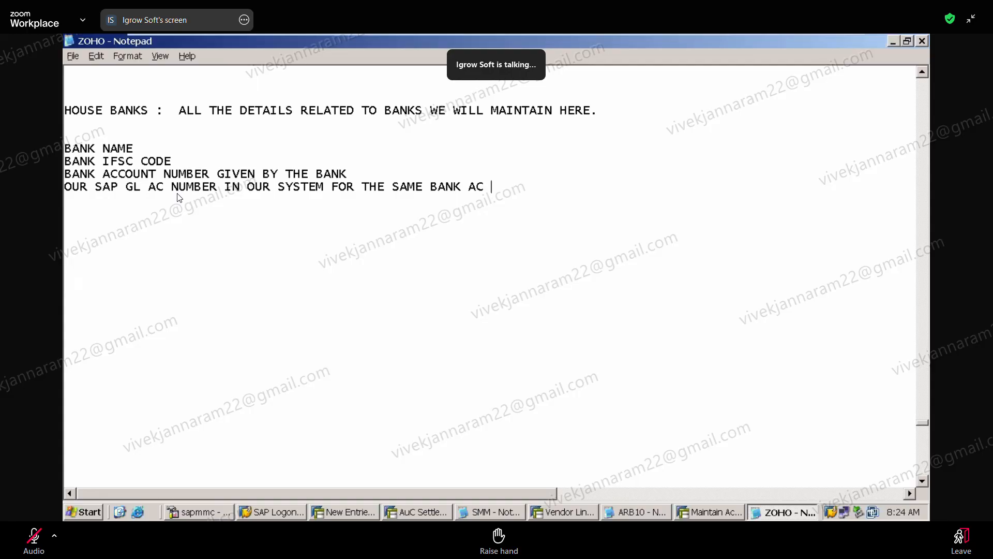
Extend the SAP GL account line with "--> HDFC BANK AC --->" followed by the GL account number.
text(--> HDFC BANK AC )
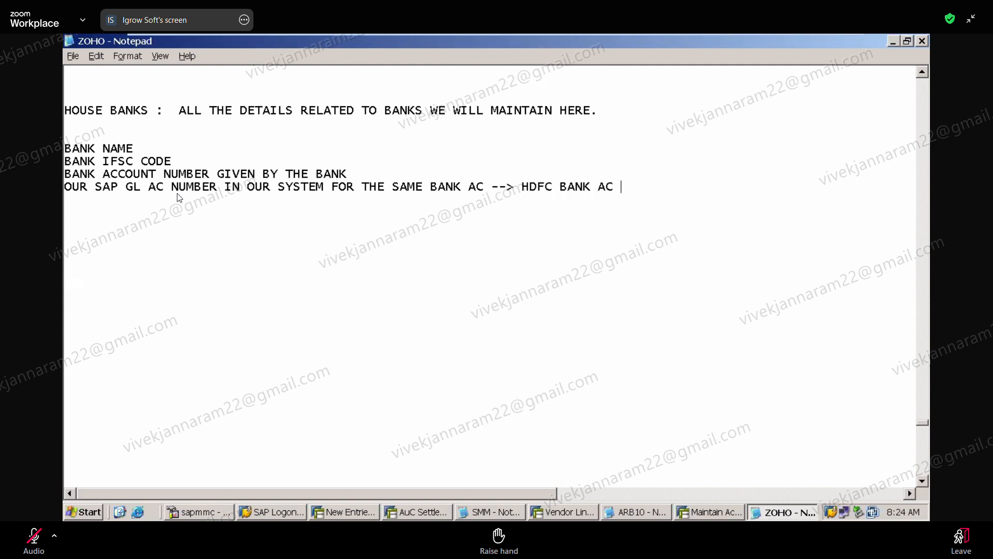
text(--->)
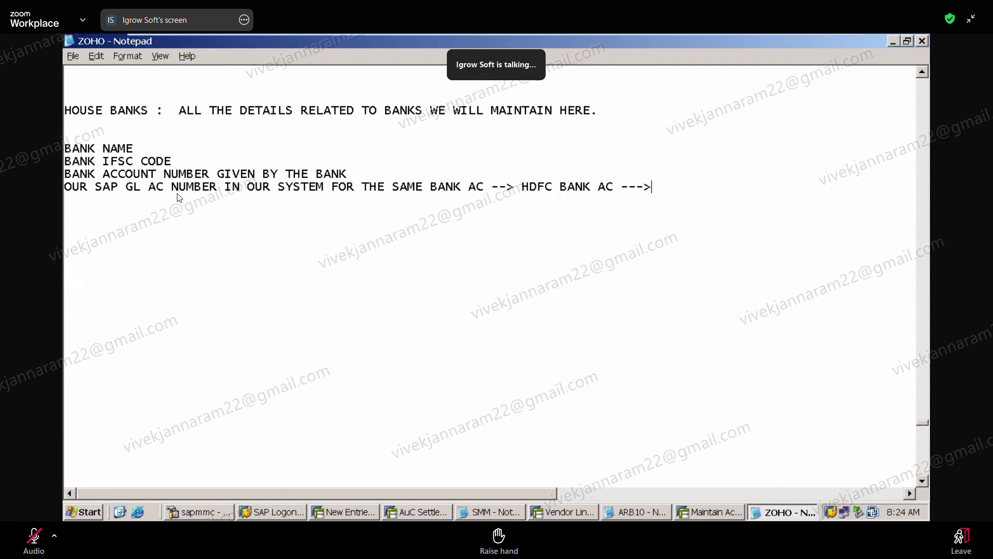
text( 200000)
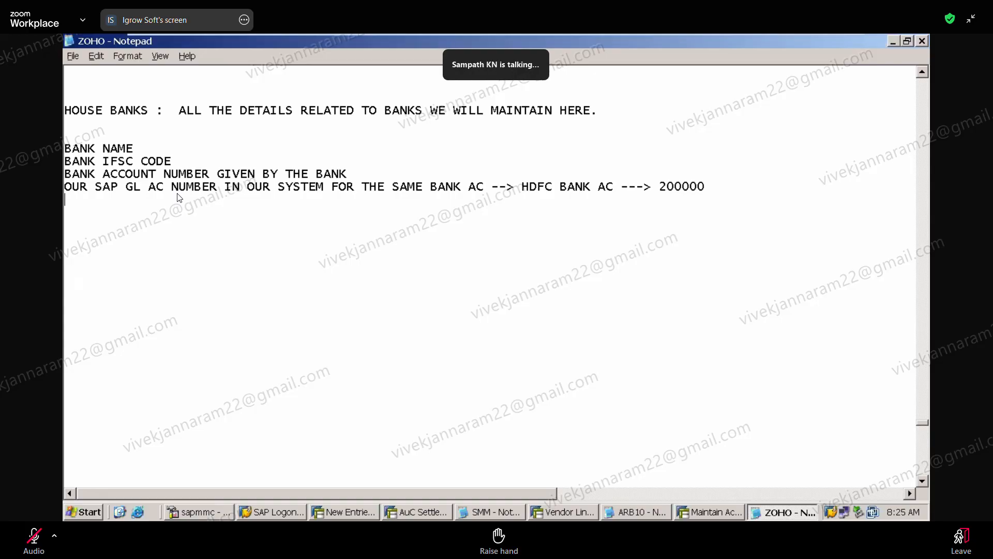
key(Return)
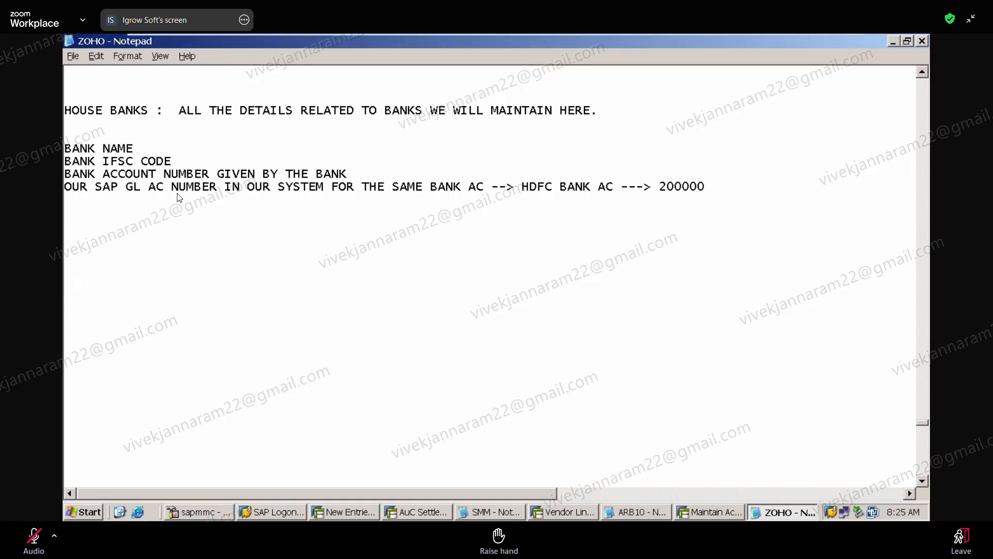
Add the lines "ADDRESS OF BANK", "CHEQUE BOOKS DETAILS" and "CHEQUE NUMBER" to the house bank details list.
text(ADDRESS OF BANK)
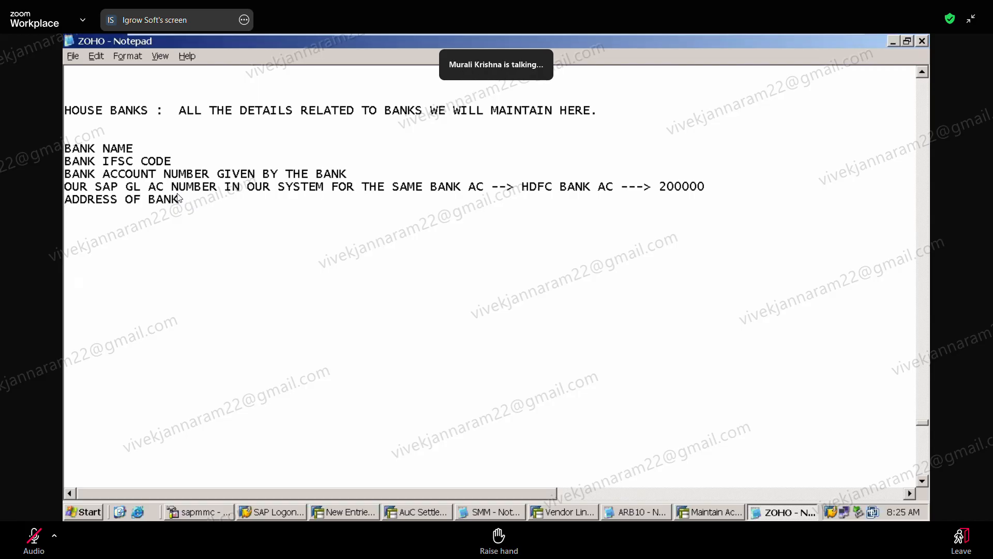
key(Return)
text(CHECK)
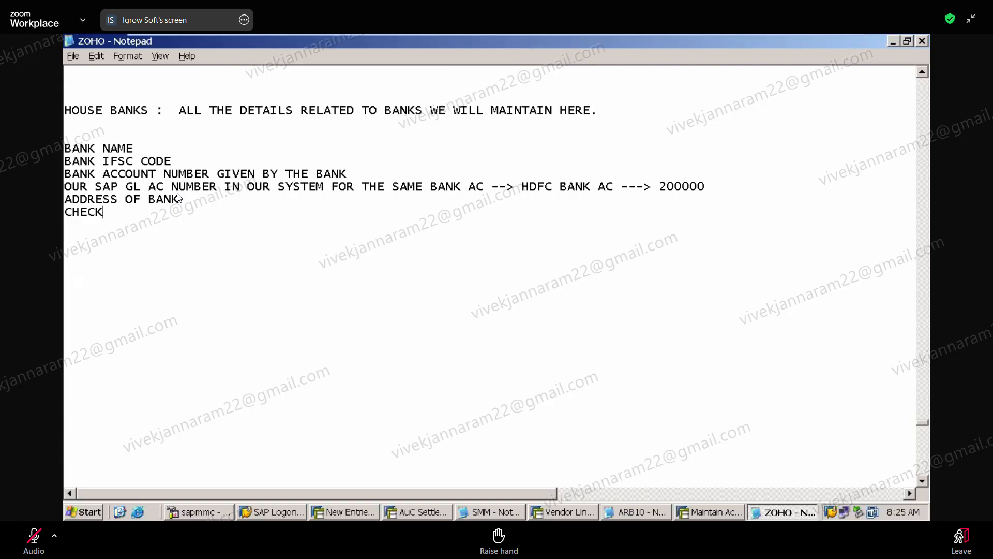
key(BackSpace)
key(BackSpace)
key(BackSpace)
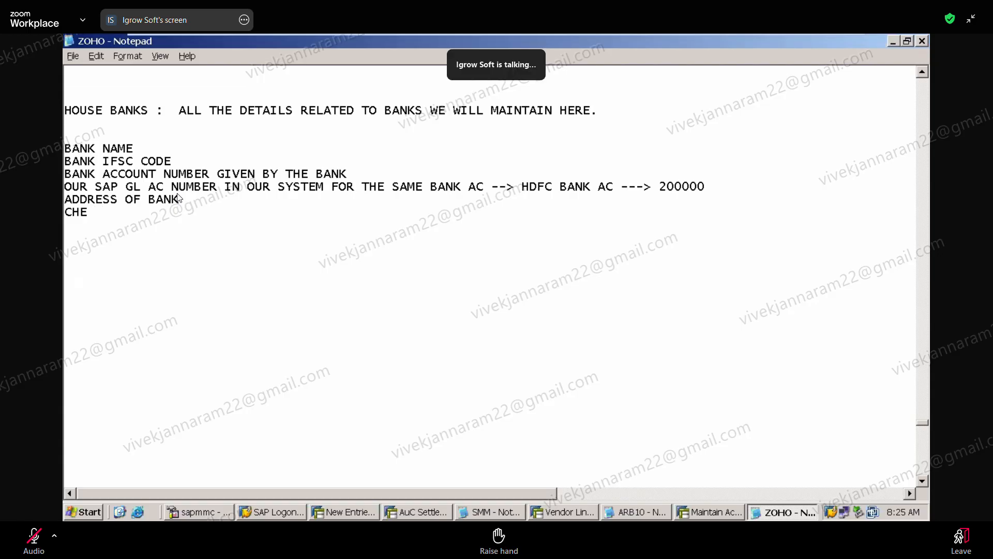
text(QUE BOOKS DETAIL)
key(BackSpace)
key(BackSpace)
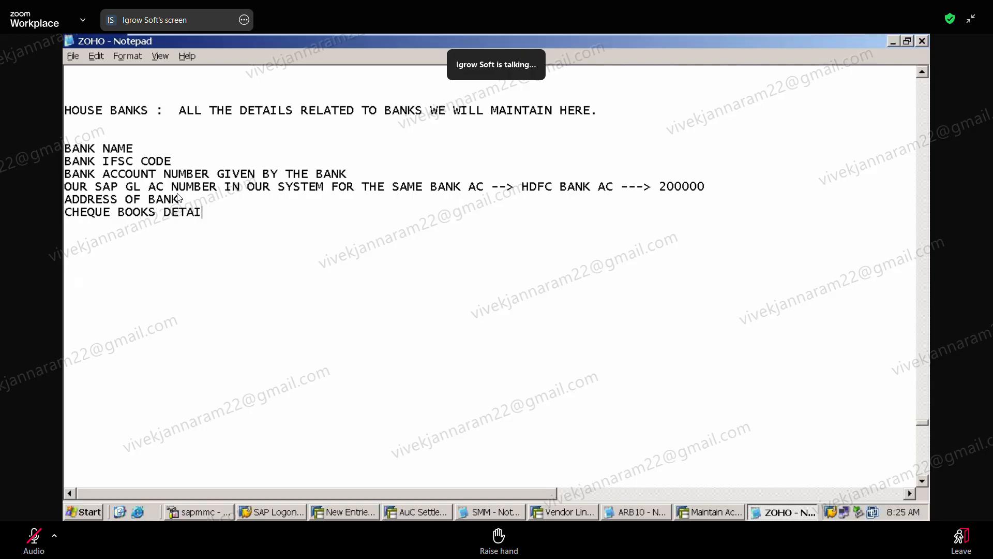
text(ILS)
key(Return)
text(CHEQUE NUMBER)
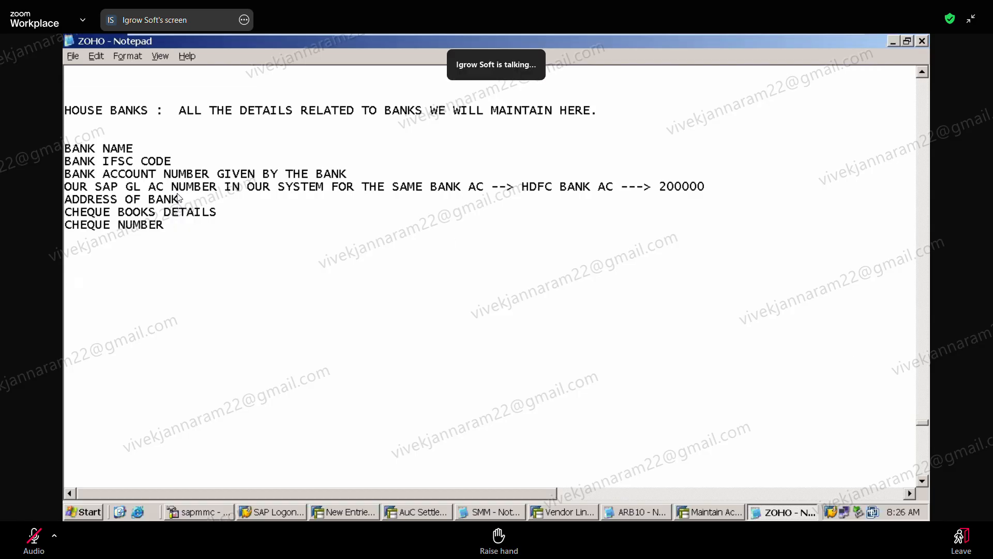
Write the note "TO CREATE A HOUSE BANK : FI12" below the house bank details list.
text(TO CREATE A )
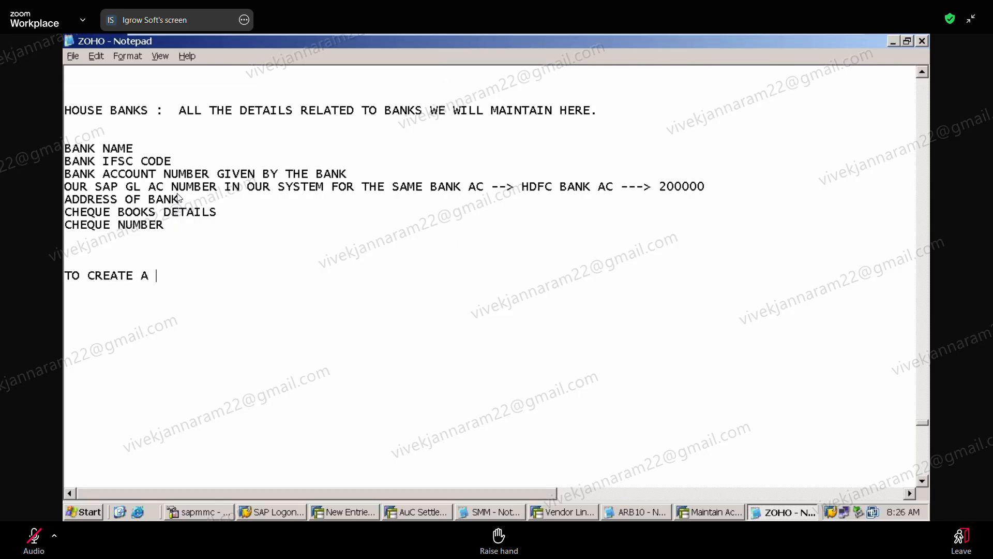
text(HOUSE B)
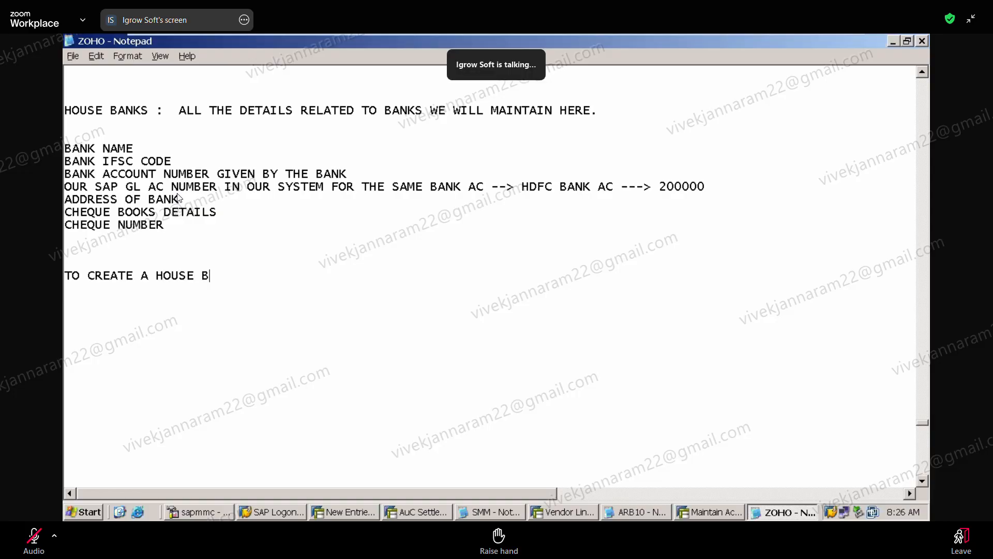
text(ANK : FI12)
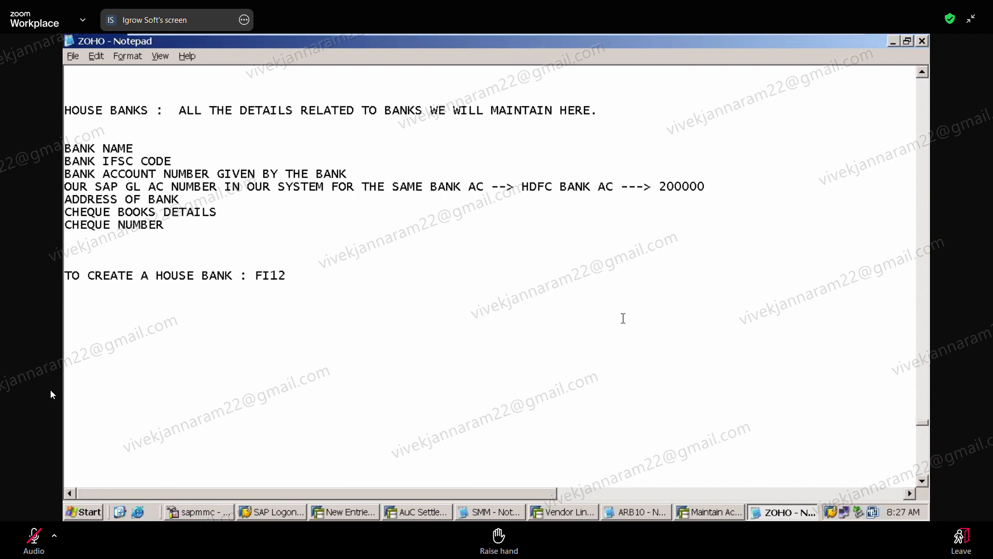
Switch to the SAP vendor line item session and open transaction FI12 for company code ZAPL.
click(580, 511)
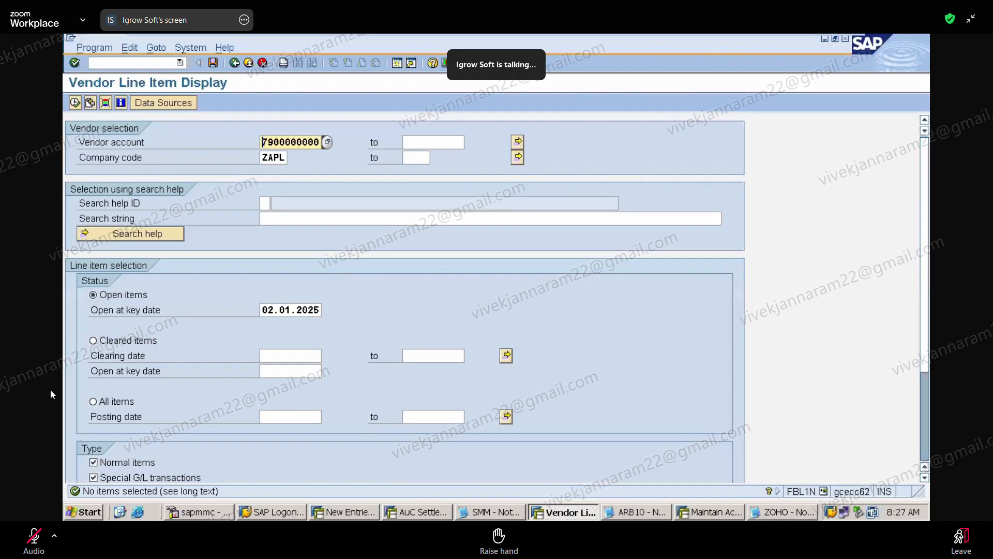
click(124, 60)
text(/NF)
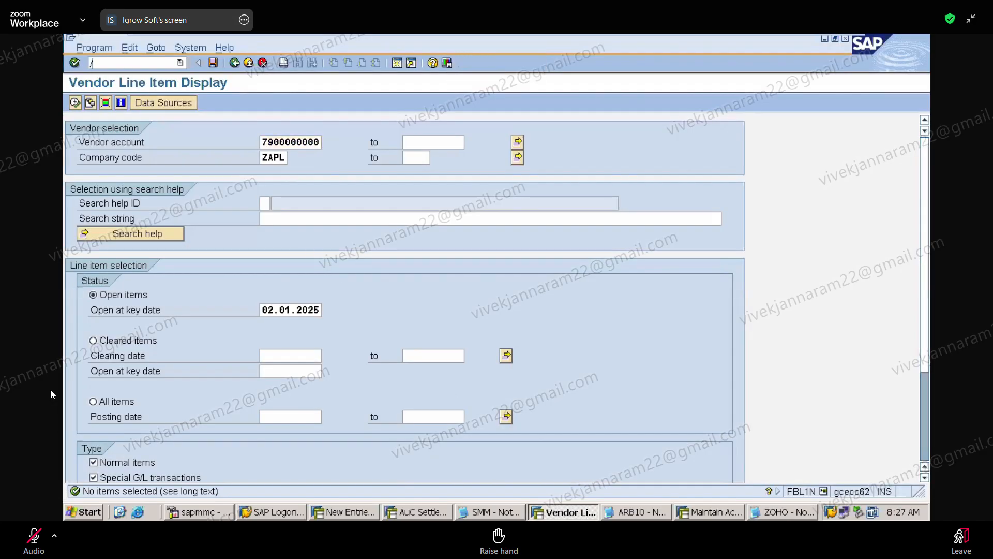
text(I12)
key(Return)
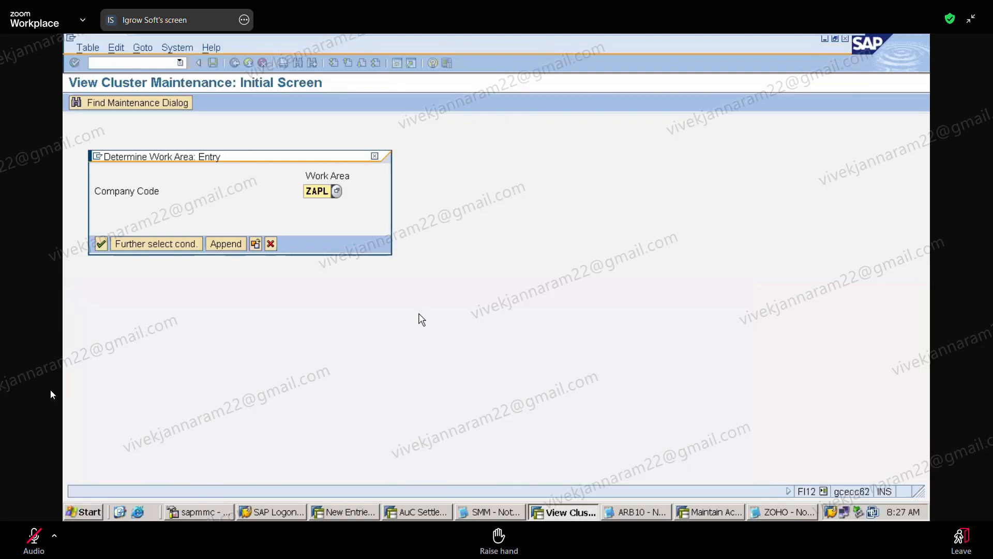
key(Return)
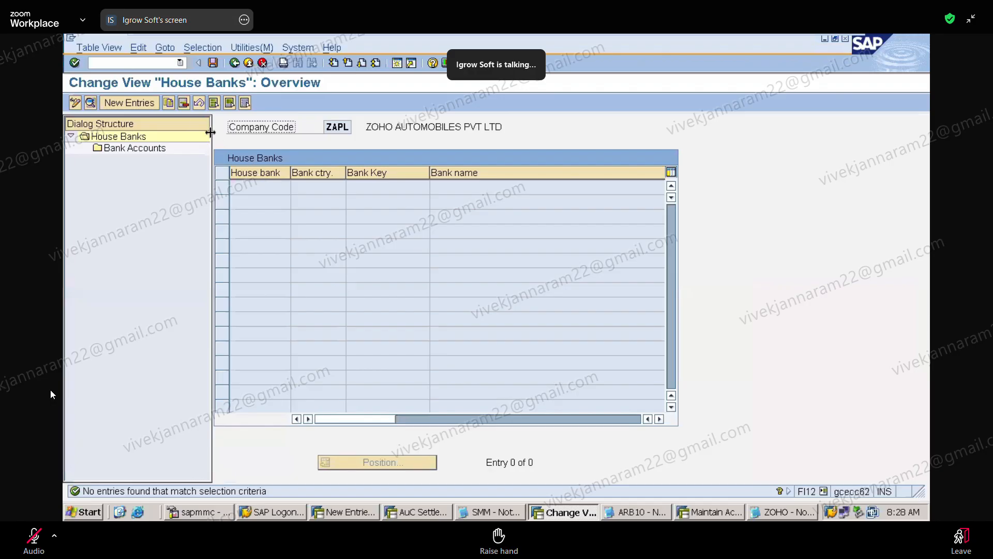
Start a new house bank entry named HDFC with bank country IN.
click(150, 105)
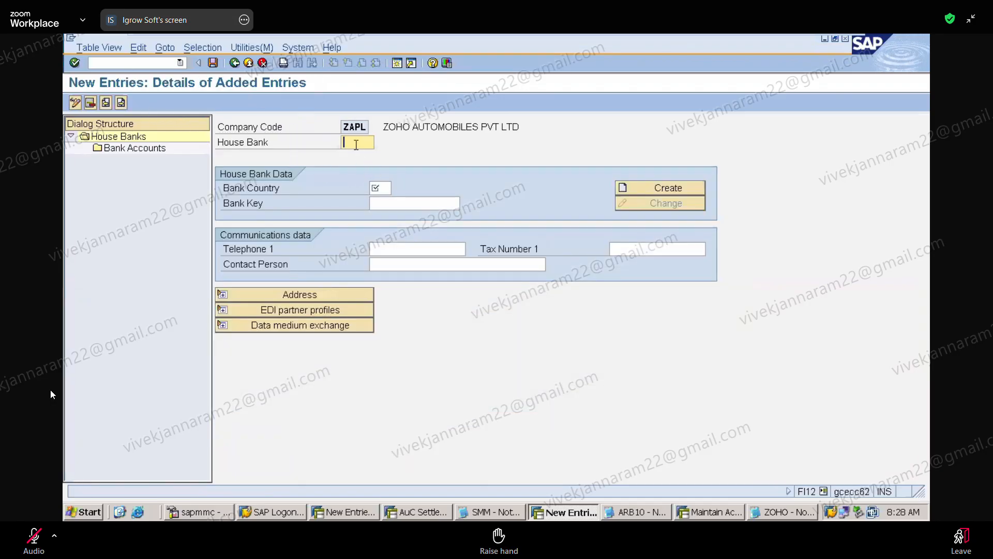
text(HDFC)
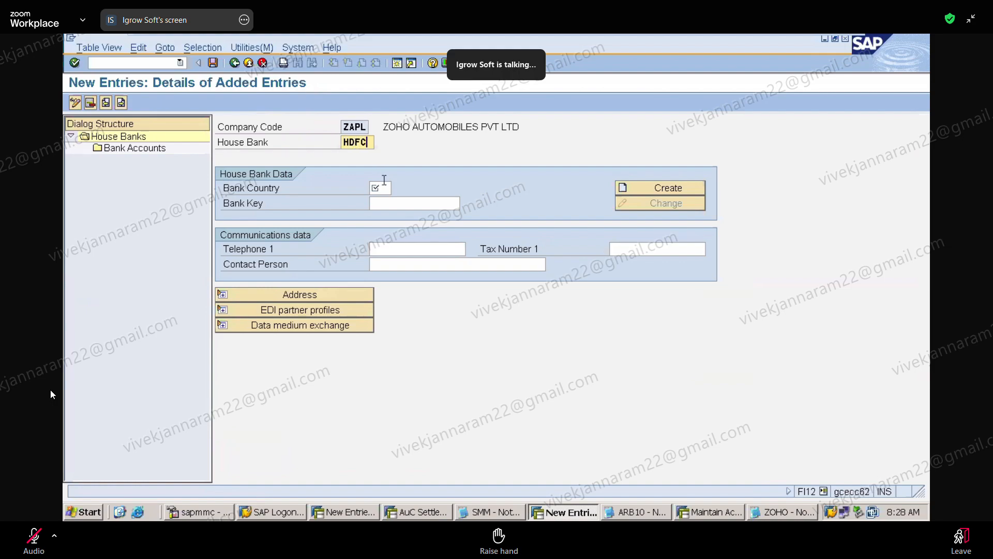
click(383, 188)
text(IN)
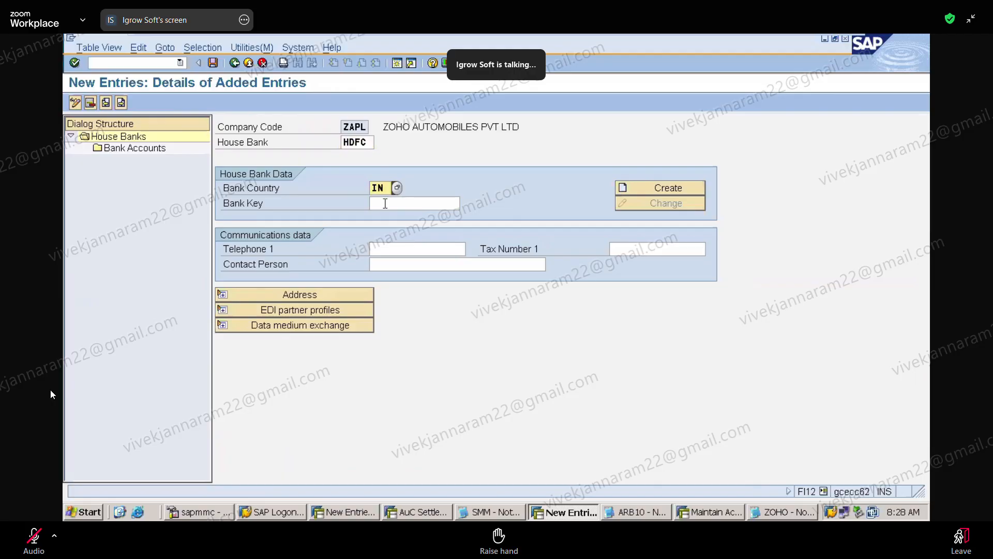
Look up banks in country IN and choose HDFC0001234 as the bank key.
click(384, 203)
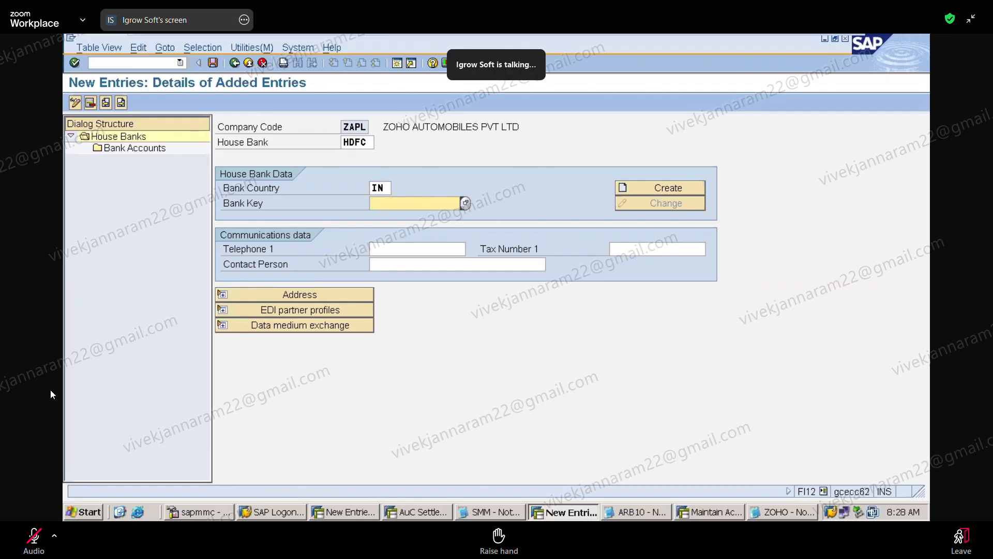
click(466, 204)
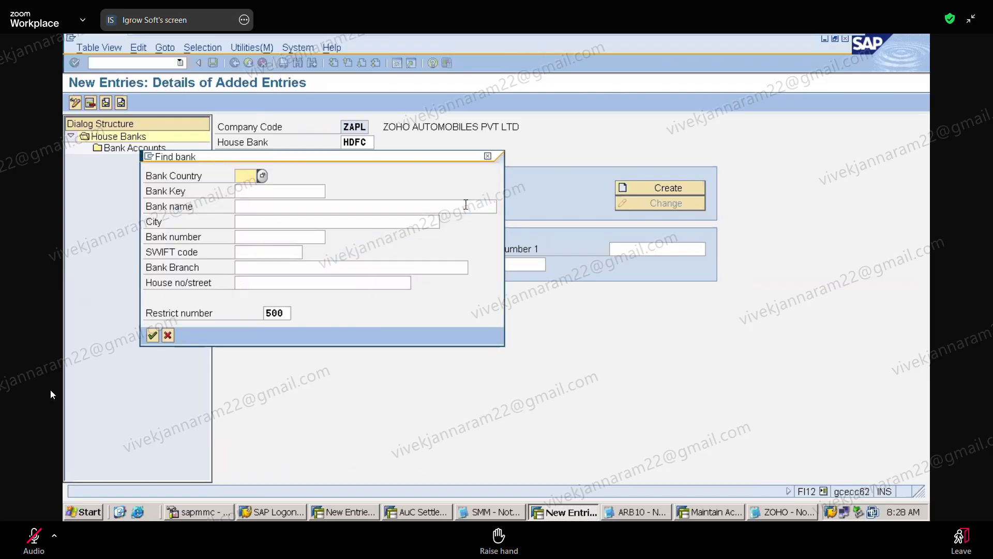
text(IN)
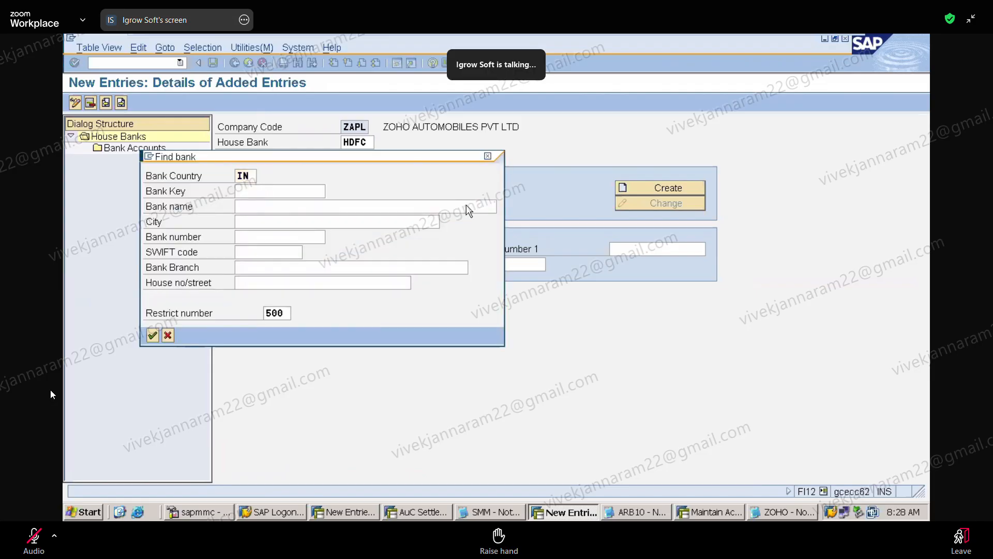
key(Return)
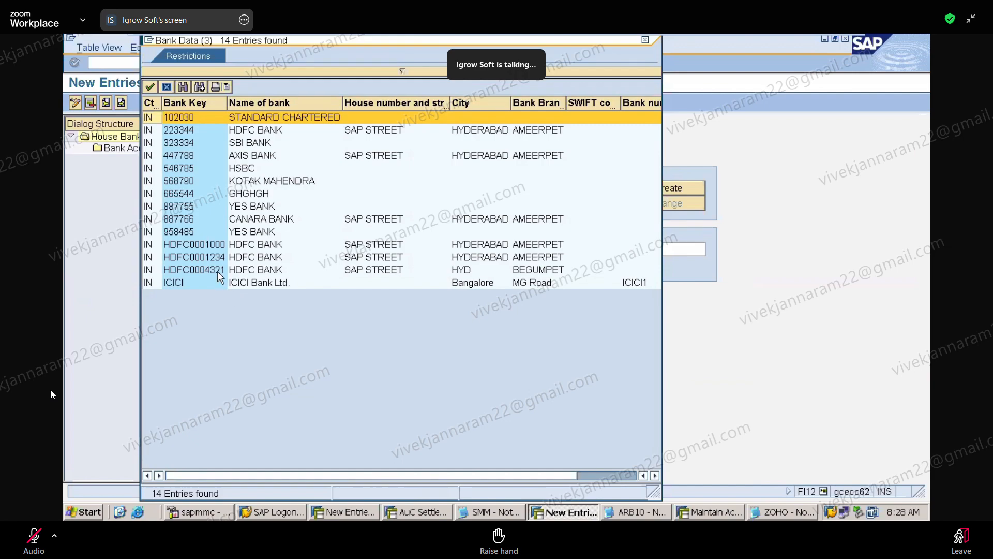
click(170, 258)
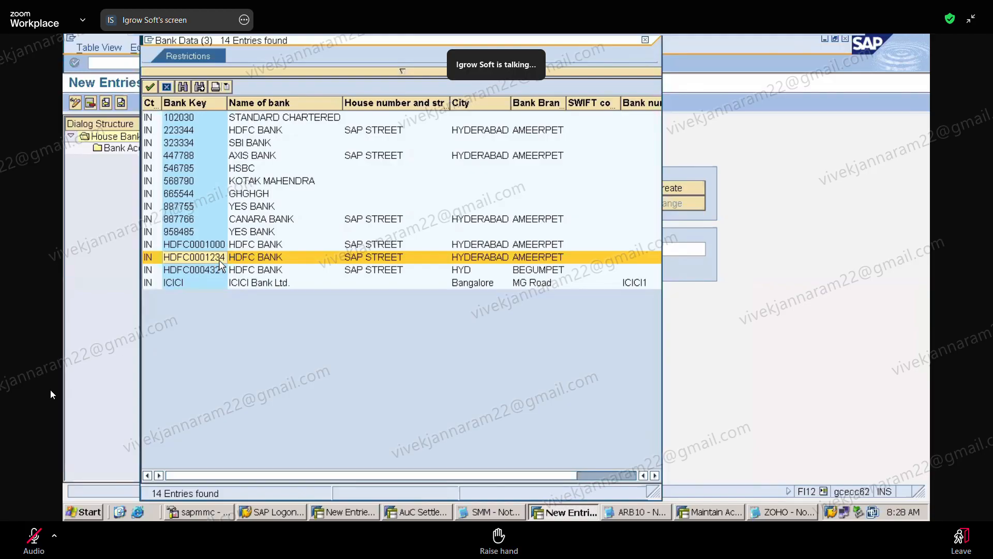
key(Return)
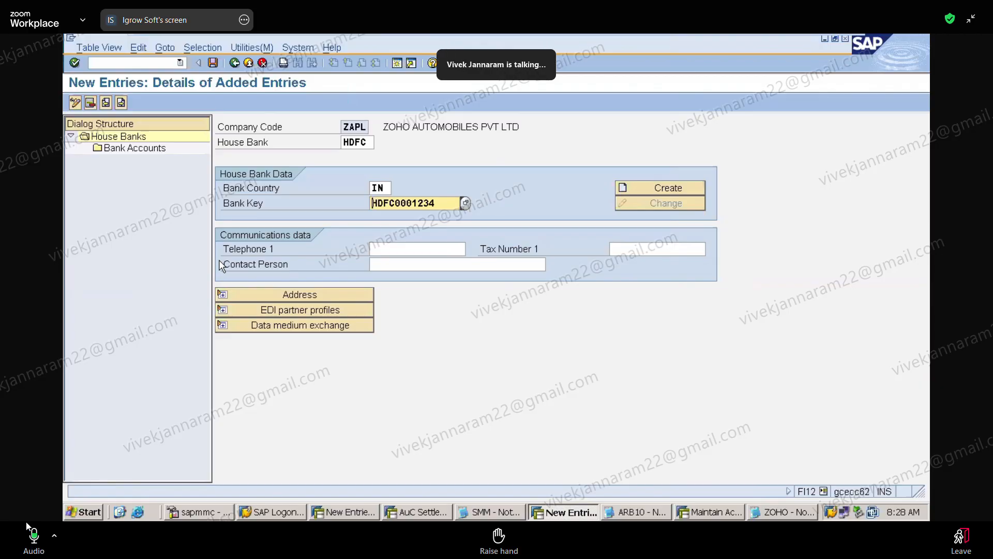
click(35, 551)
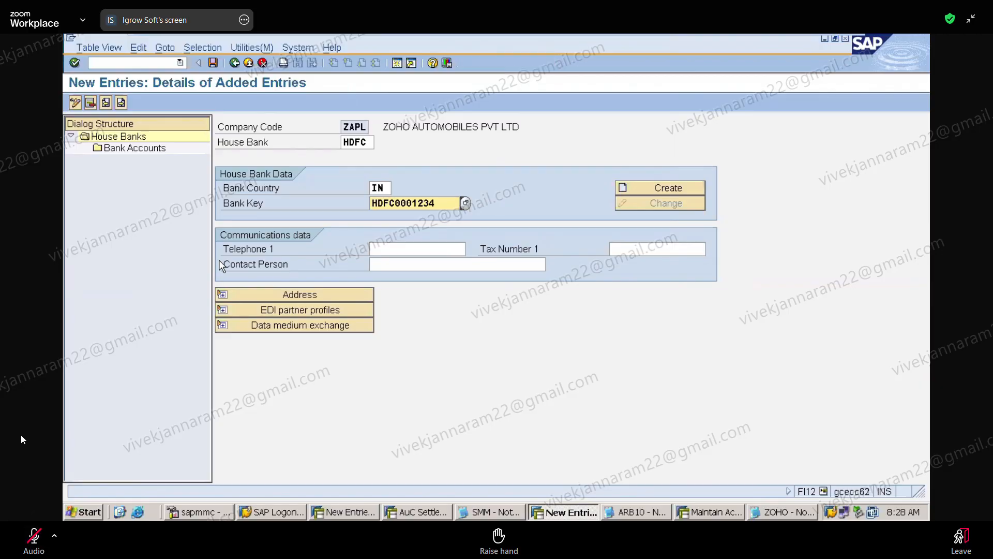
click(31, 540)
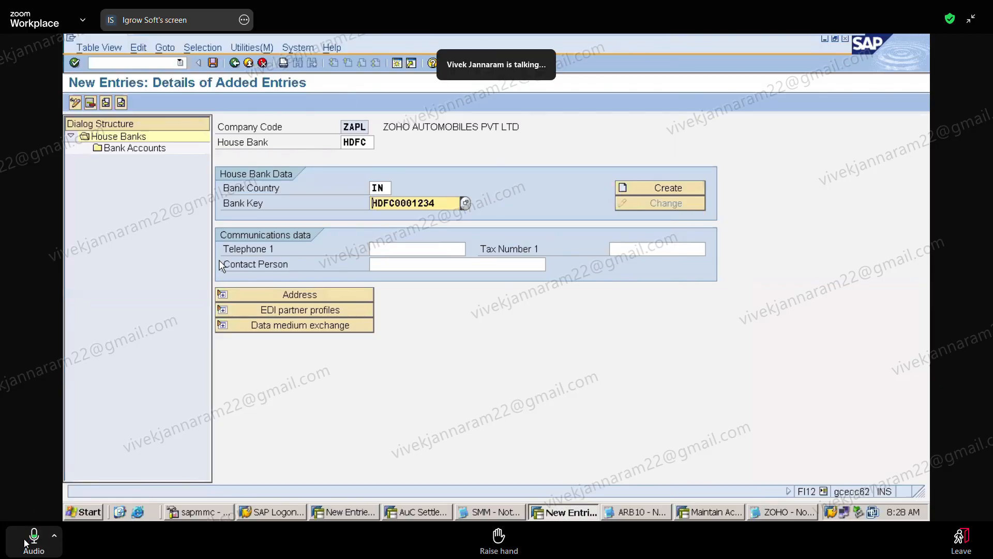
click(25, 543)
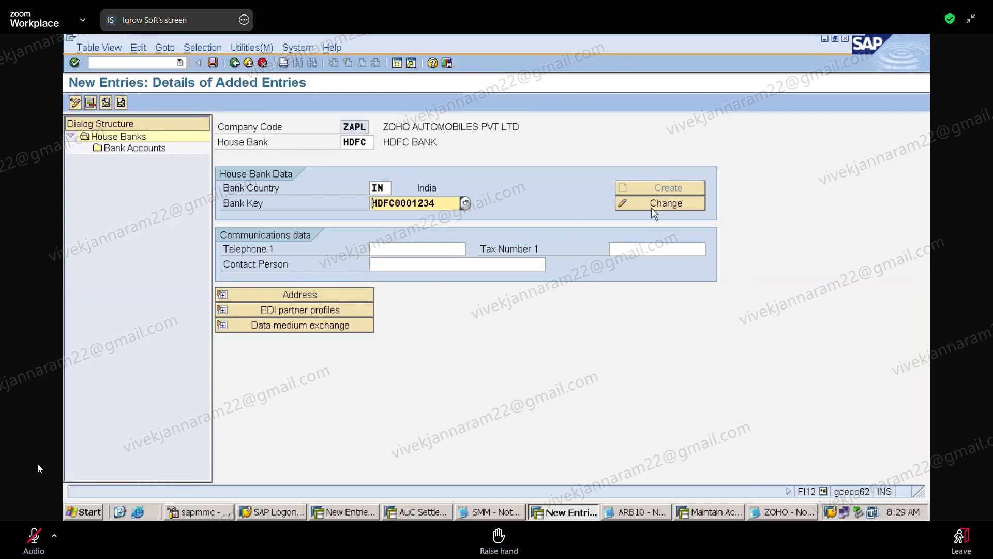
click(28, 548)
click(28, 550)
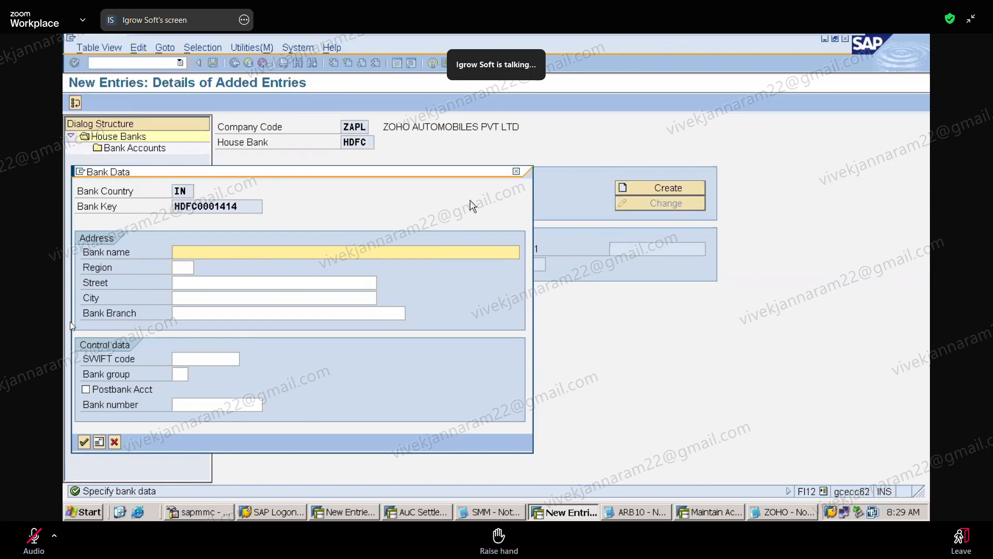
Cancel the bank data creation for key HDFC0001414 and try to change the bank key to HDFC0001234.
click(516, 171)
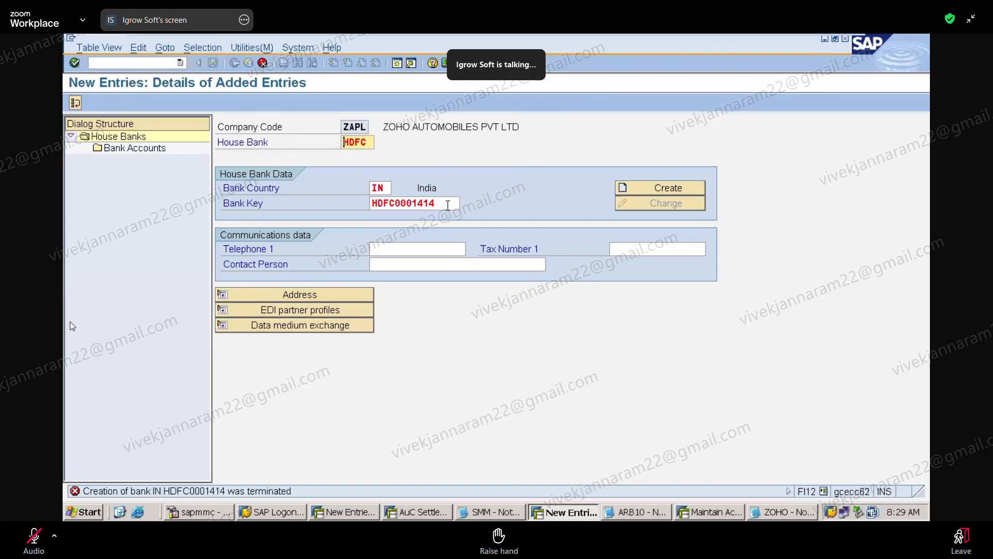
click(445, 203)
key(BackSpace)
key(BackSpace)
key(BackSpace)
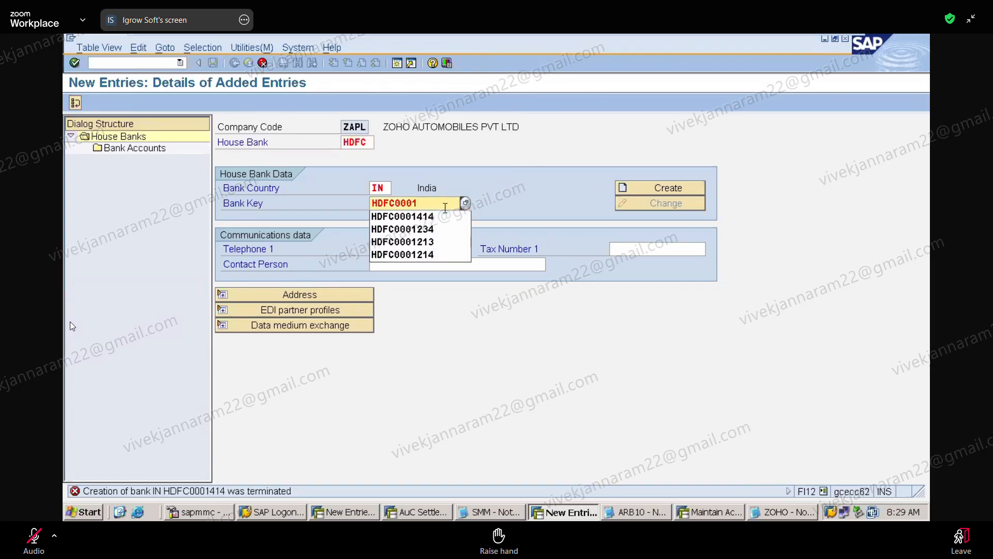
text(234)
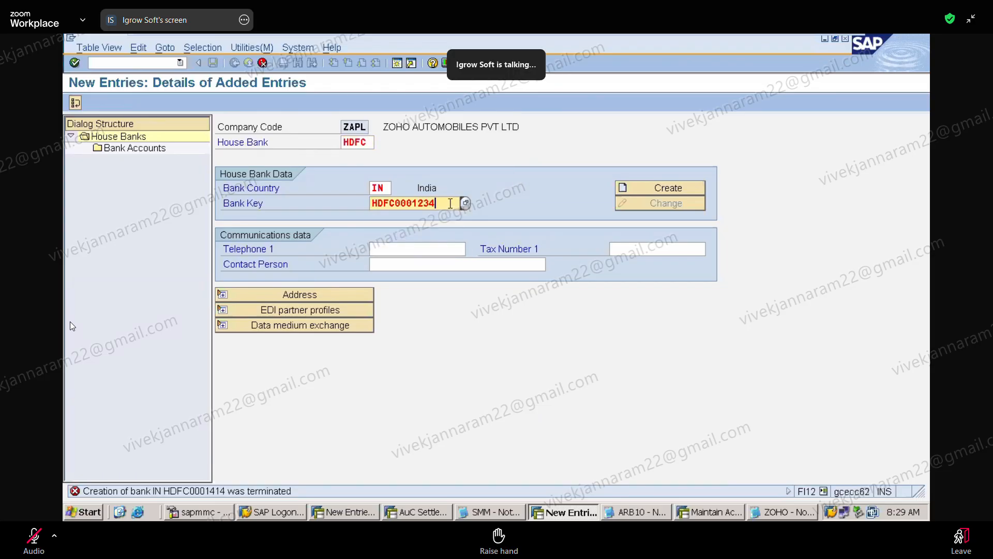
key(Return)
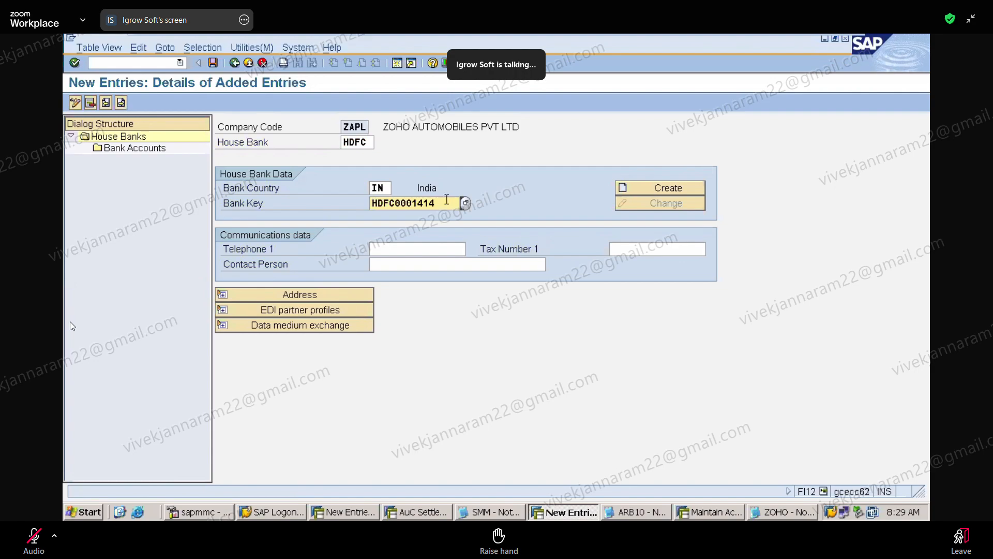
Set the house bank's bank key to HDFC0001234 and validate the entry.
key(BackSpace)
key(BackSpace)
key(BackSpace)
text(2)
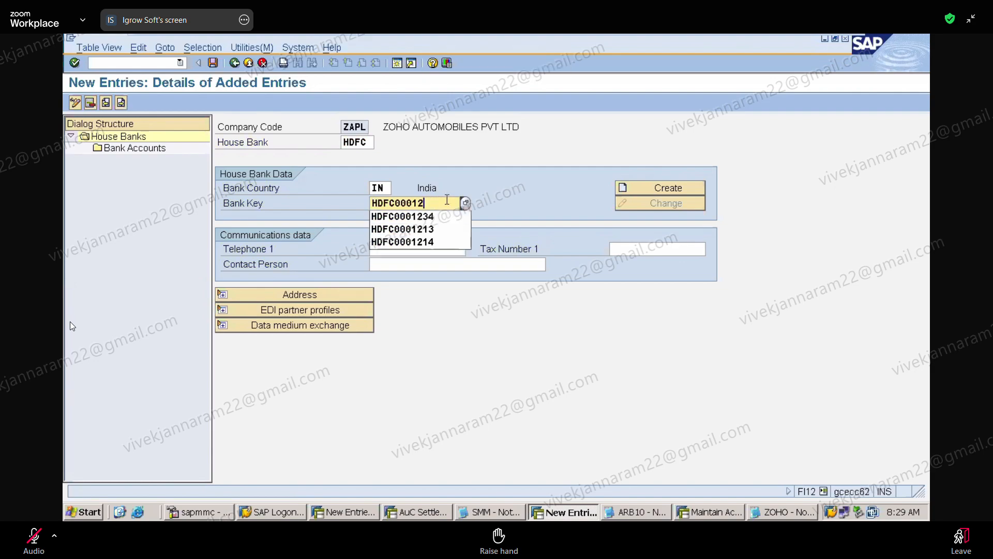
text(34\)
key(BackSpace)
key(Return)
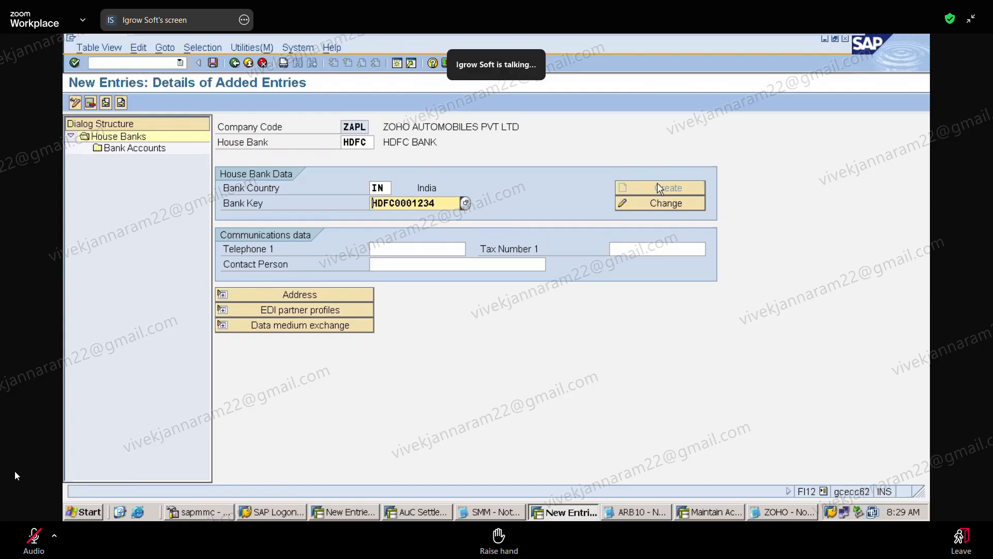
Look up the bank keys for country IN, choose HDFC0001234, and view its bank data without changing it.
click(465, 203)
key(Return)
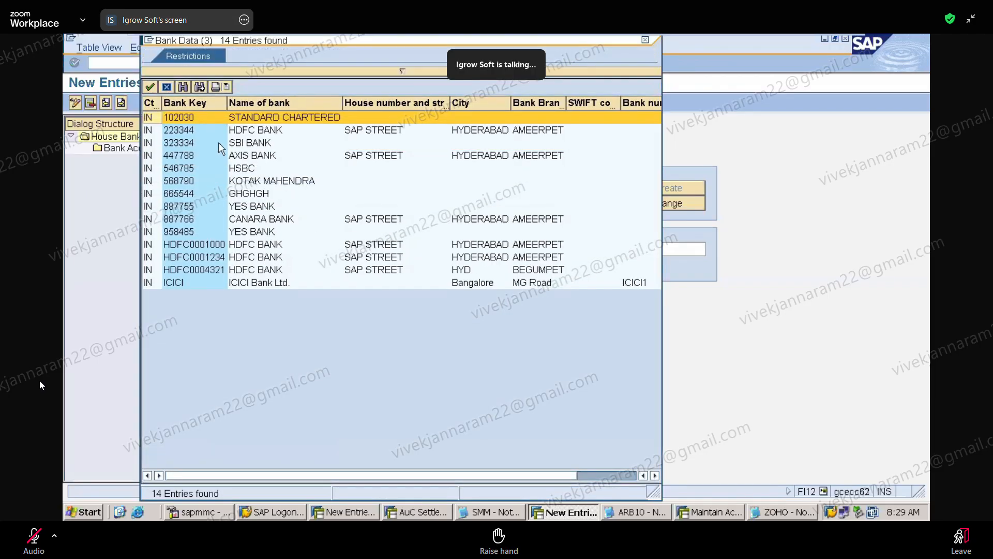
click(214, 256)
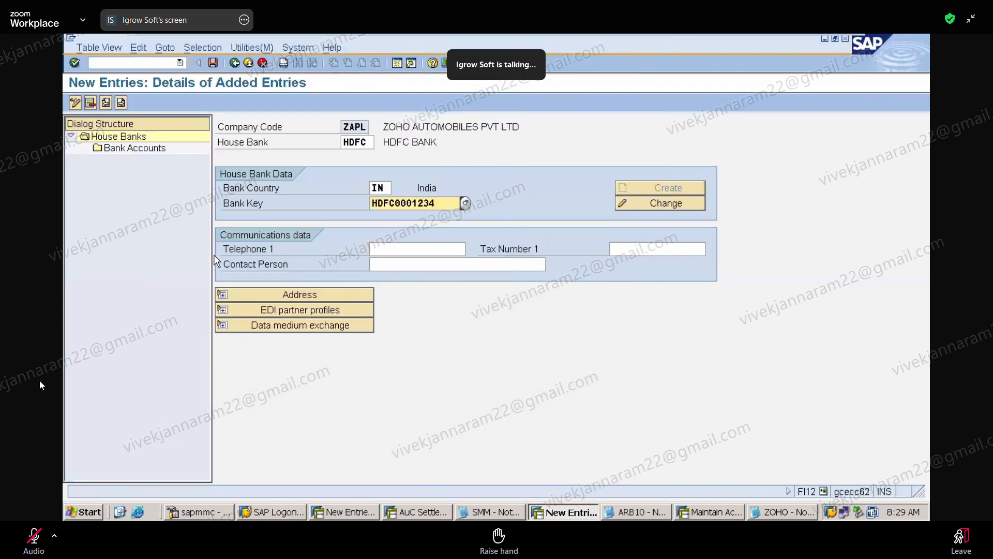
click(652, 206)
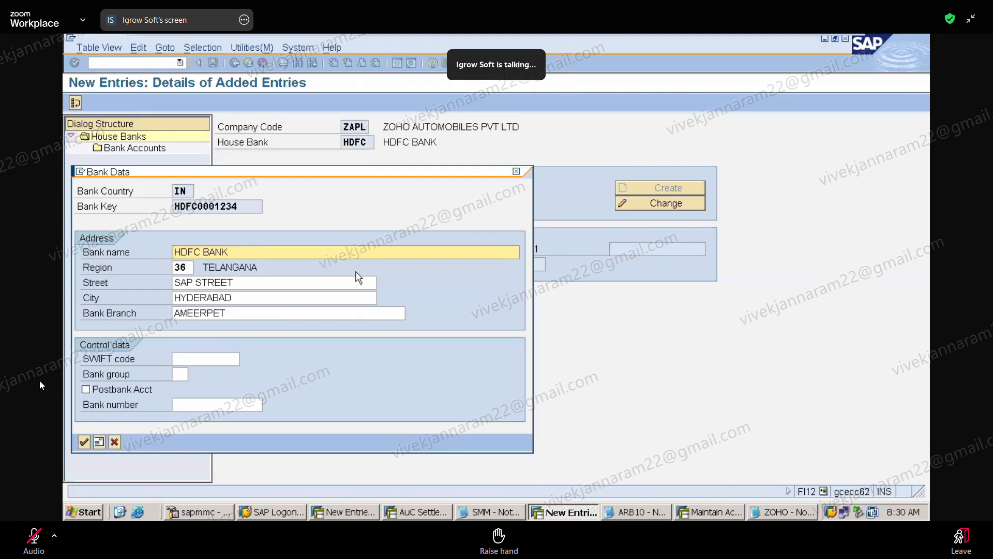
click(515, 172)
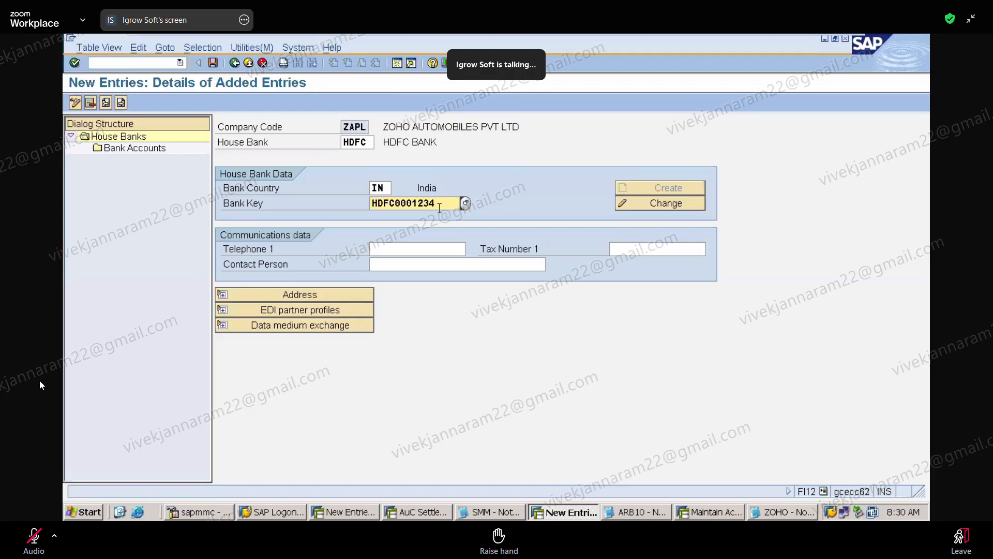
Change the bank key to HDFC0001414, open the creation form for its bank data, and cancel it.
key(BackSpace)
key(BackSpace)
key(BackSpace)
text(41)
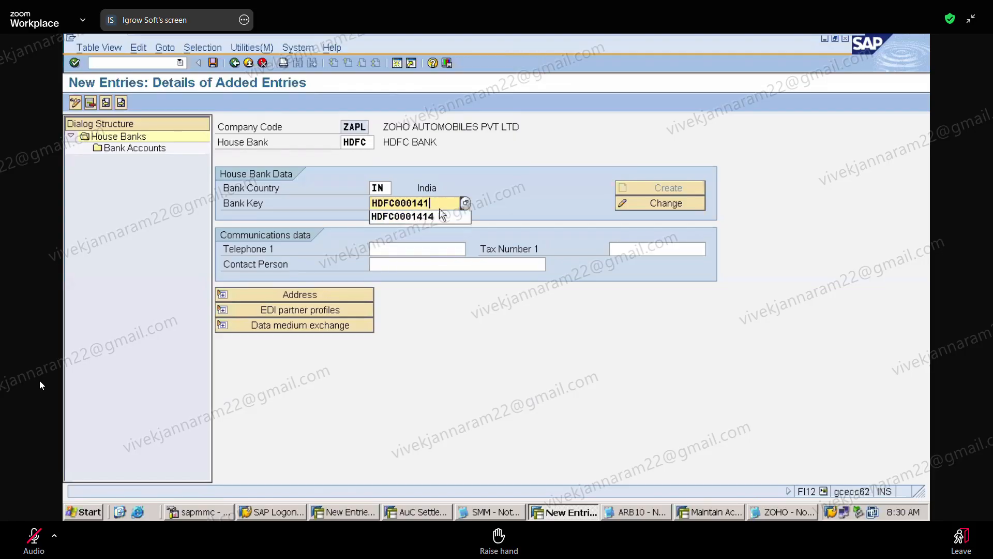
click(441, 215)
key(Return)
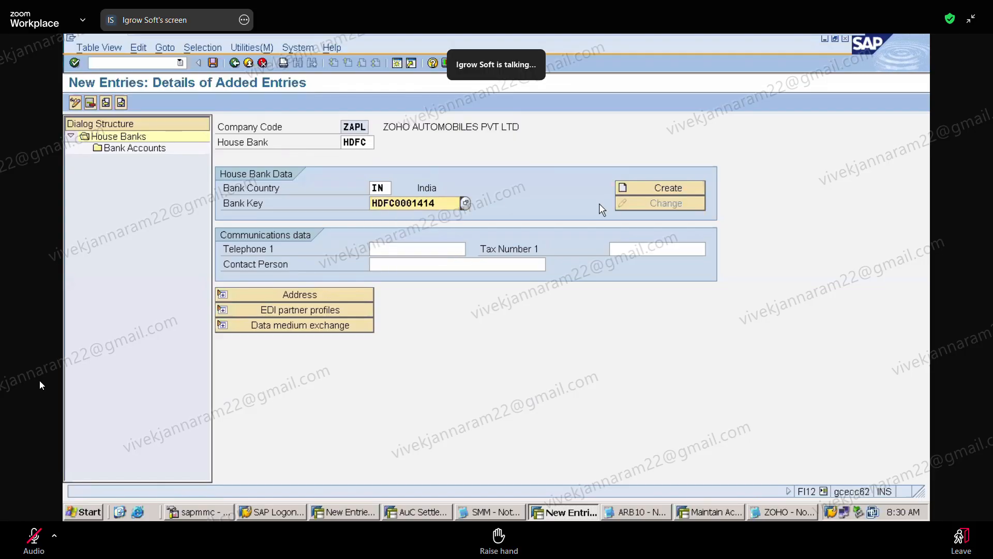
click(644, 189)
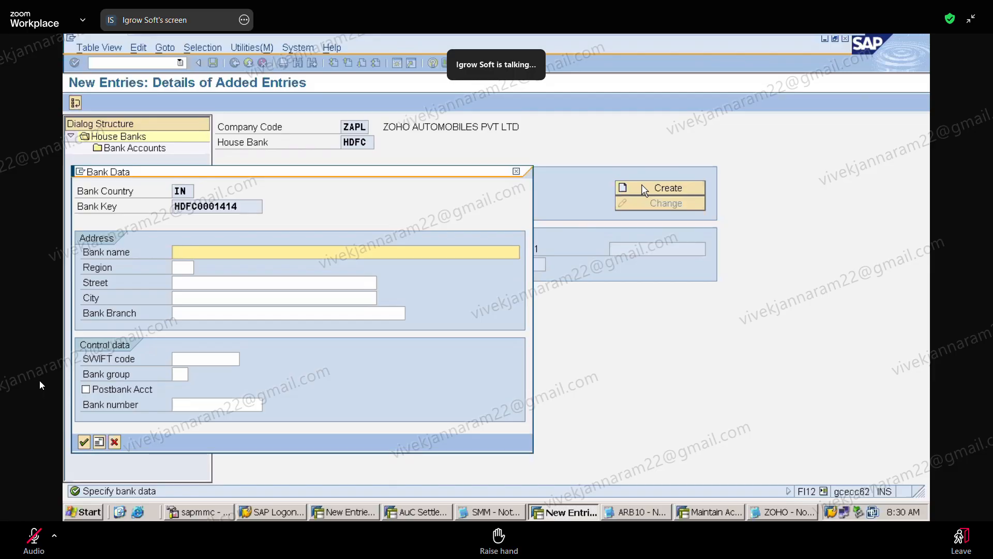
click(516, 172)
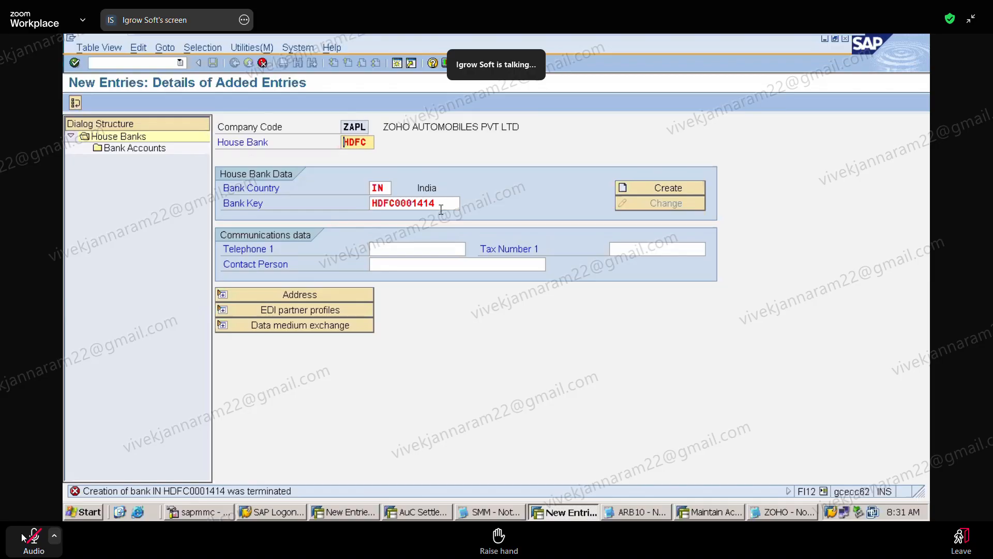
Set the house bank's bank key to HDFC0001234 and confirm its existing bank data.
click(441, 207)
key(BackSpace)
key(BackSpace)
key(BackSpace)
key(BackSpace)
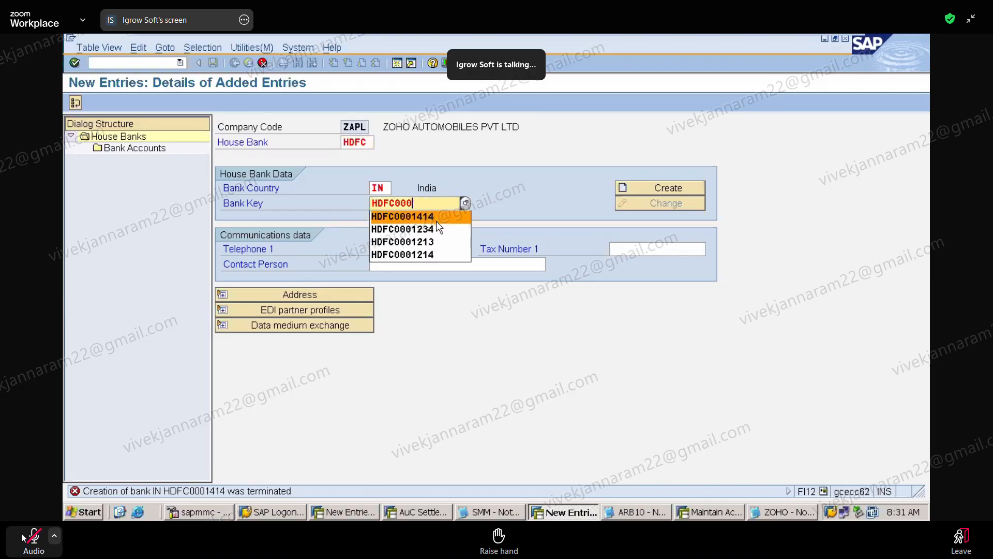
click(436, 225)
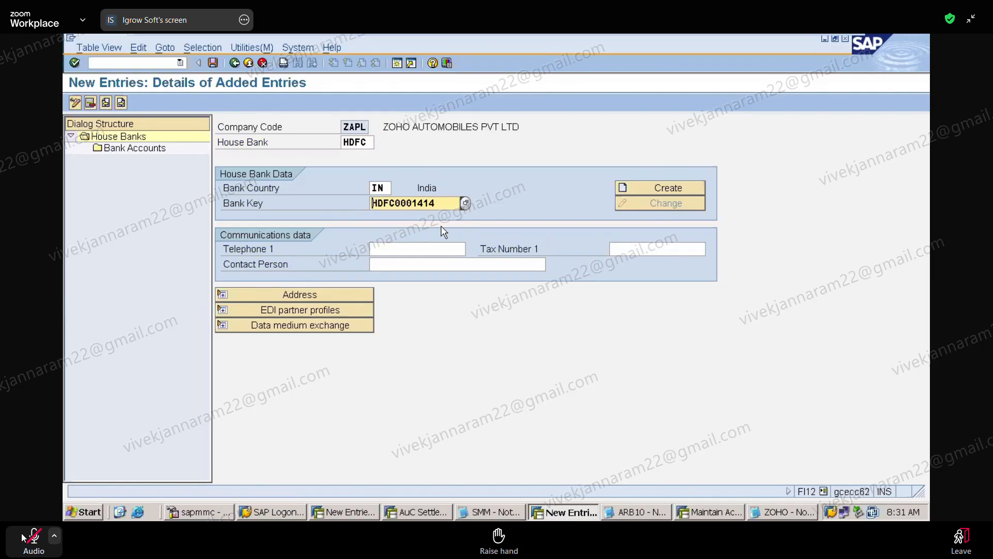
click(442, 207)
key(BackSpace)
key(BackSpace)
key(BackSpace)
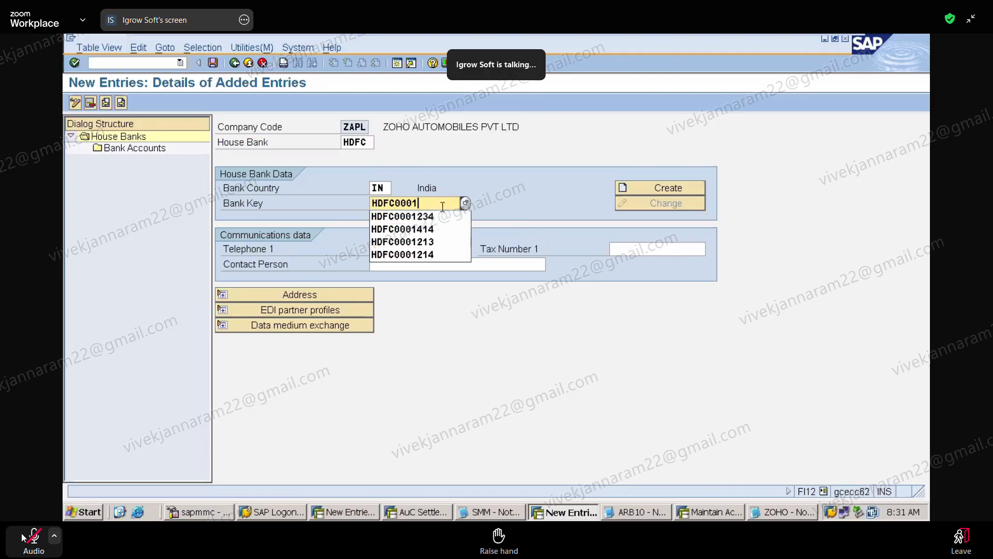
text(234)
key(Return)
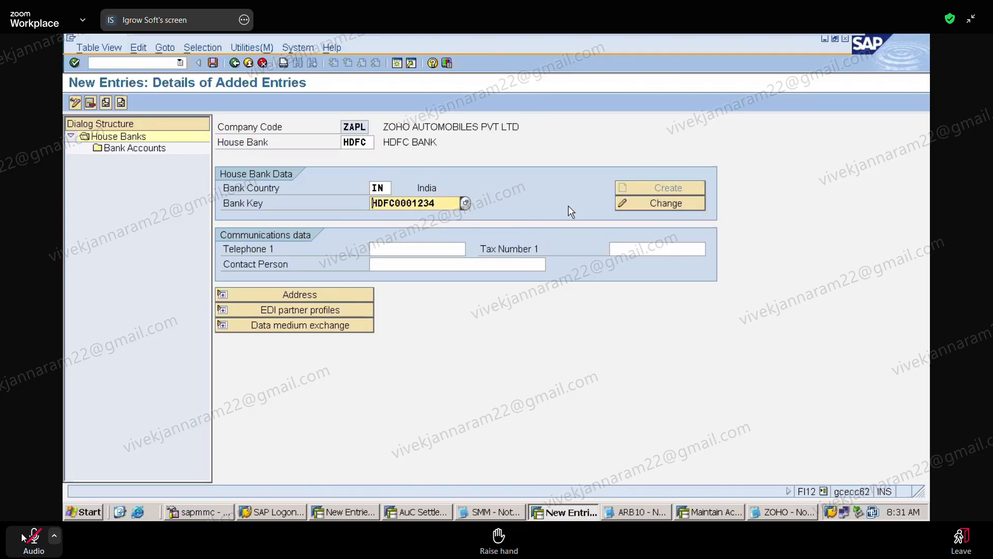
click(638, 205)
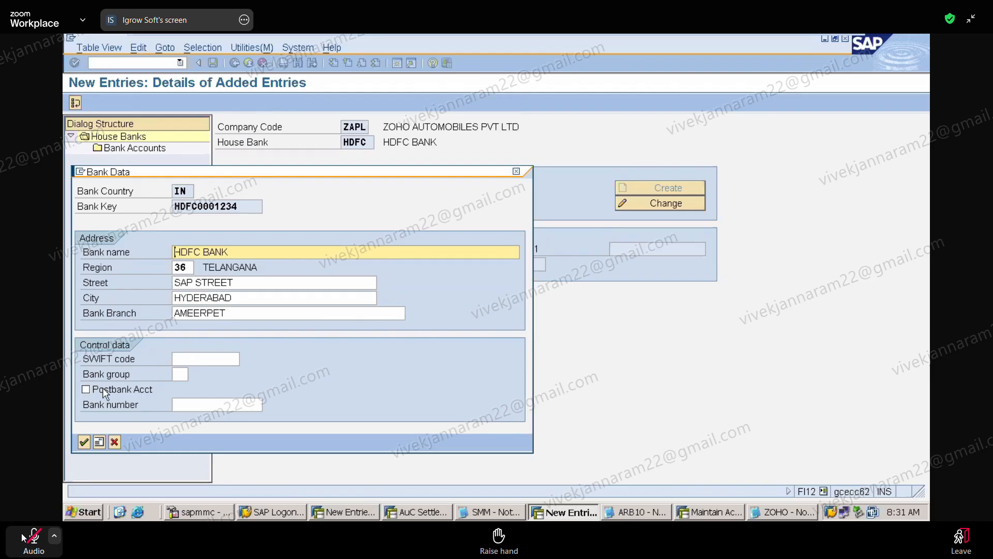
click(83, 442)
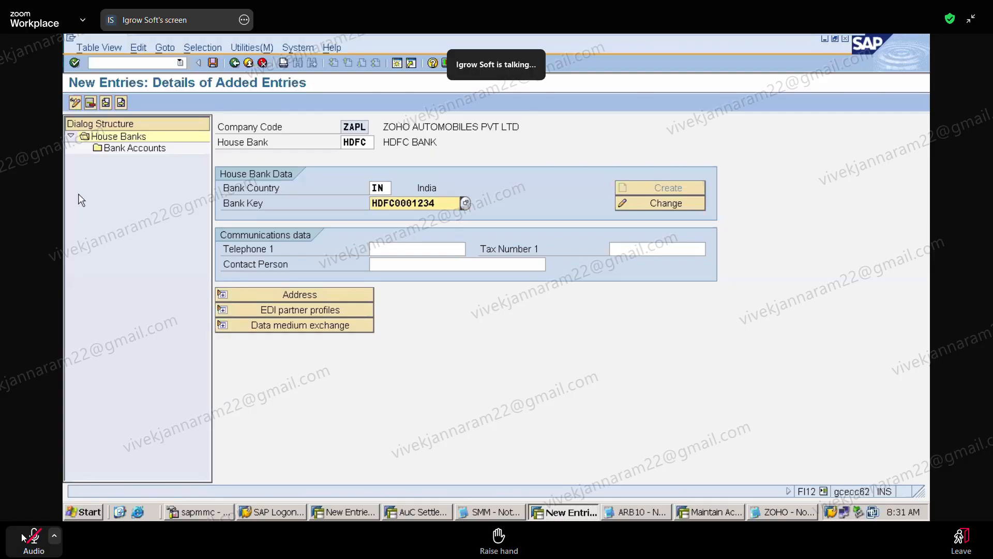
Start a new bank account entry for house bank HDFC with account ID HDFC1 and description HDFC CURRENT AC.
click(145, 150)
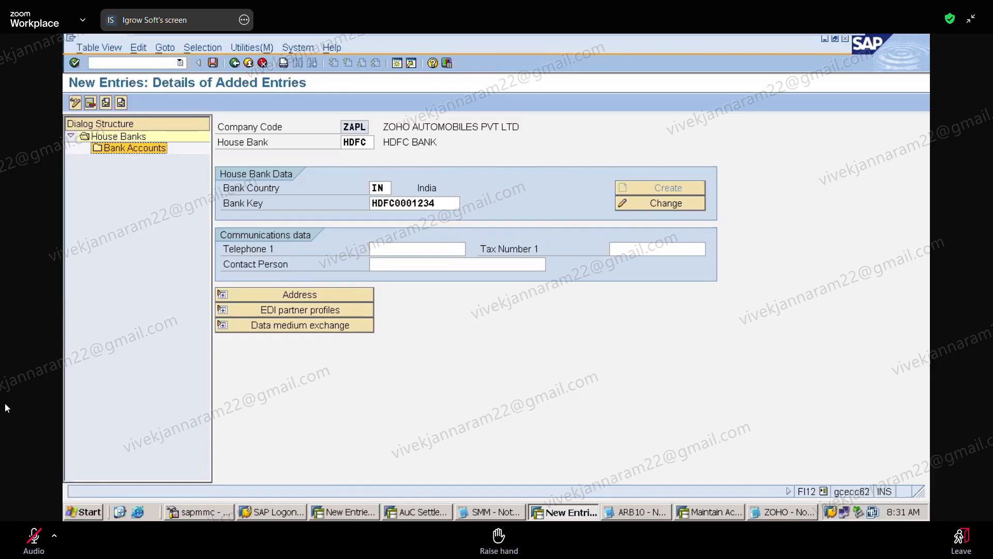
double_click(146, 151)
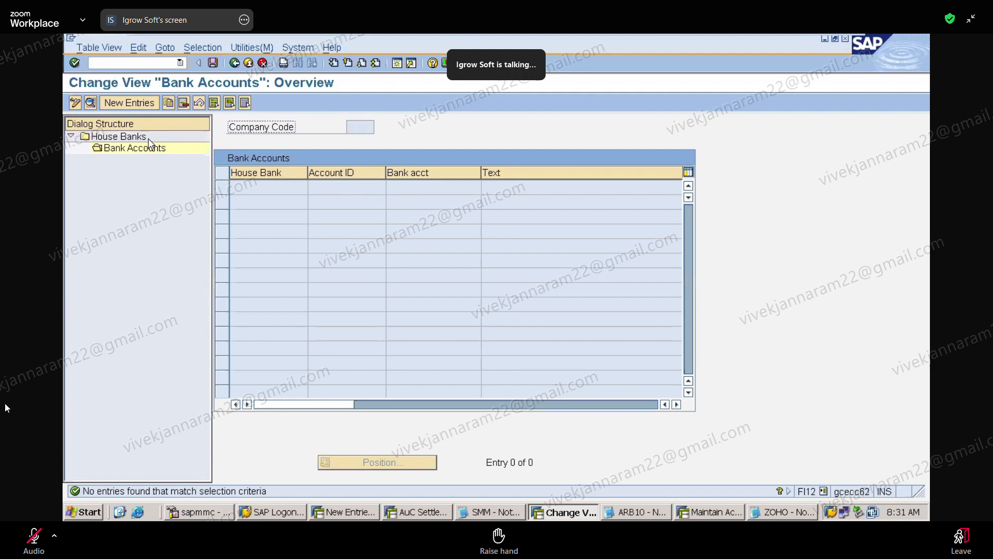
click(150, 103)
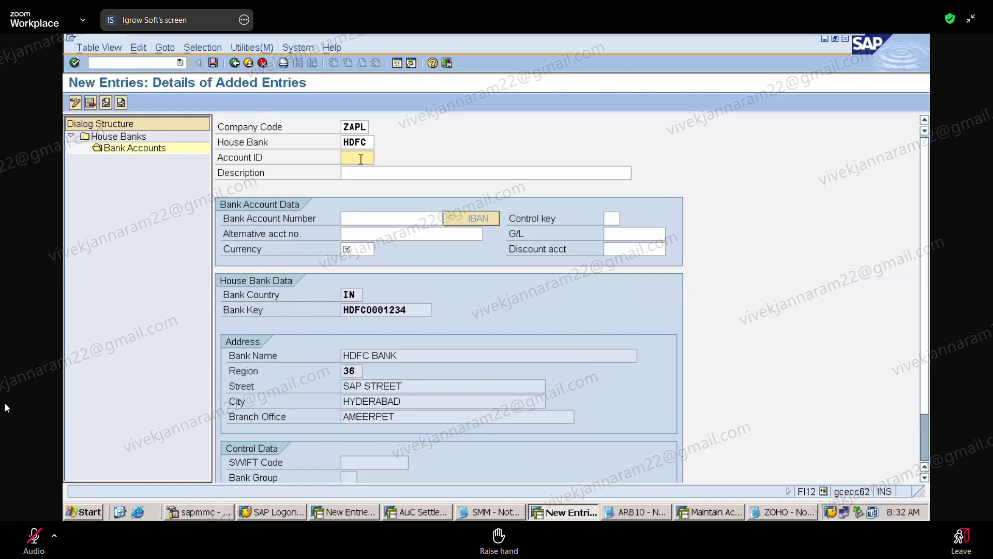
text(HDFC)
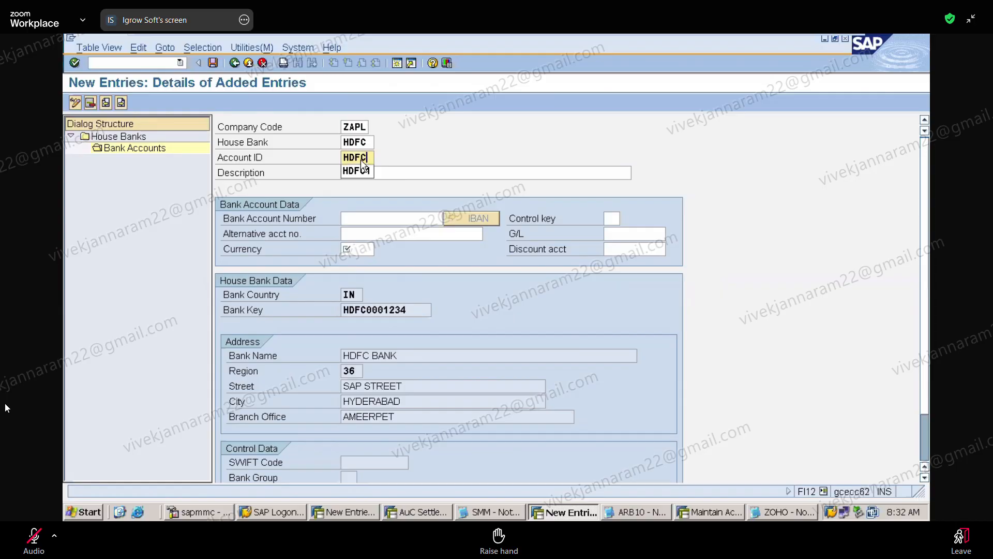
click(364, 169)
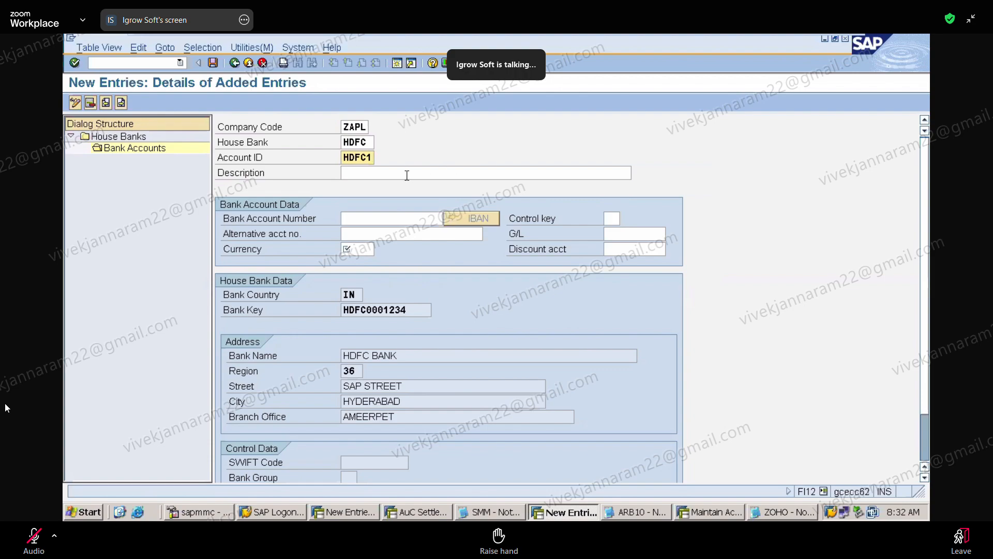
click(407, 175)
text(H)
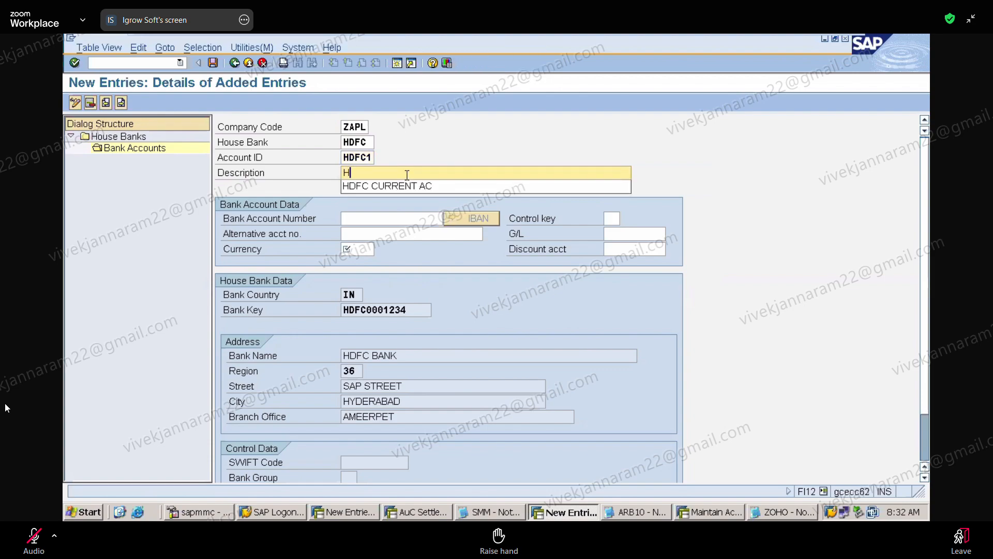
click(407, 188)
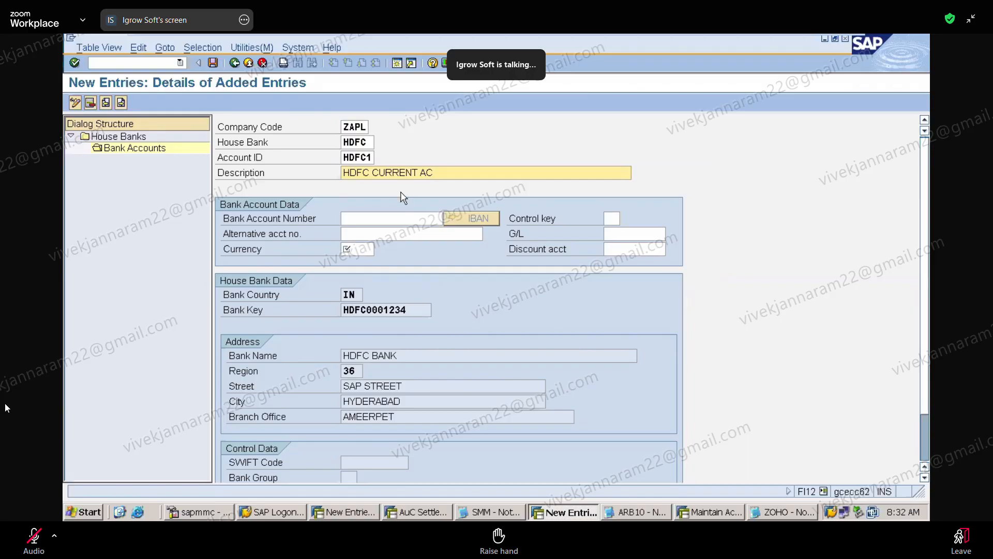
Enter the bank account number in the bank account data of HDFC1.
click(382, 216)
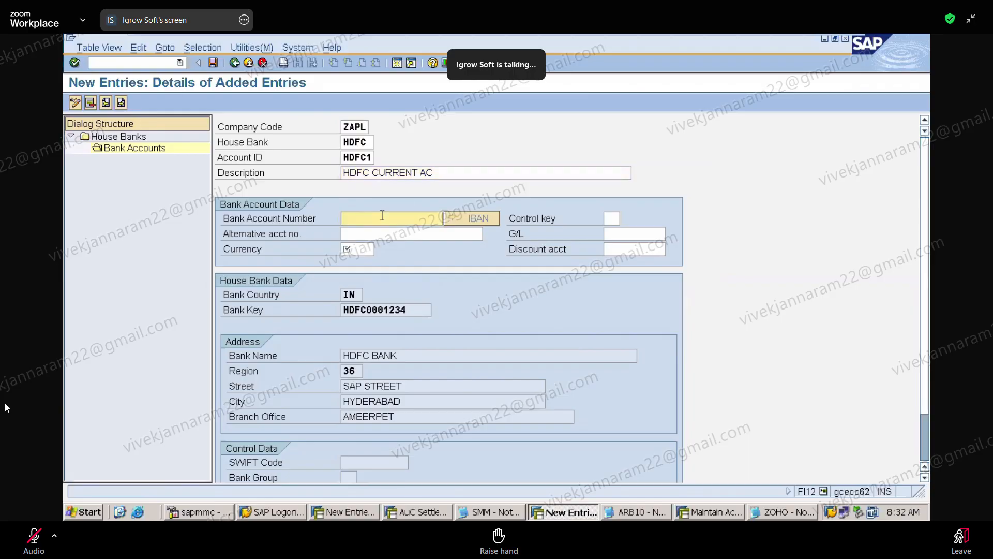
text(1122)
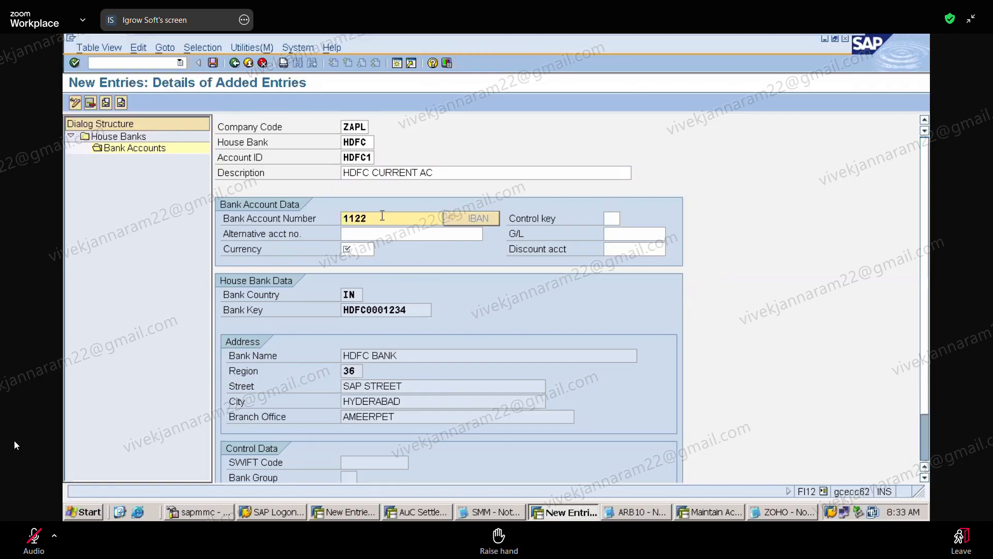
text(6666)
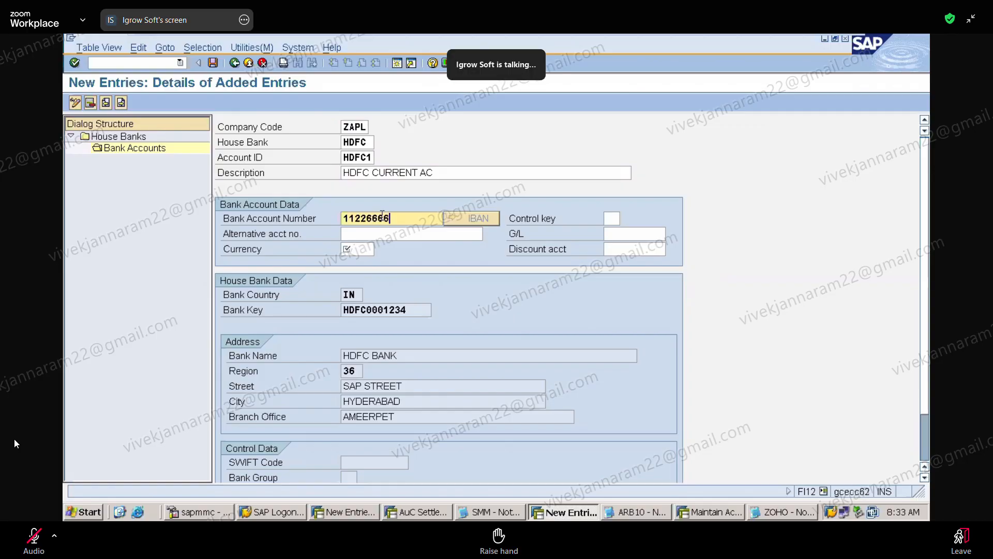
text(88)
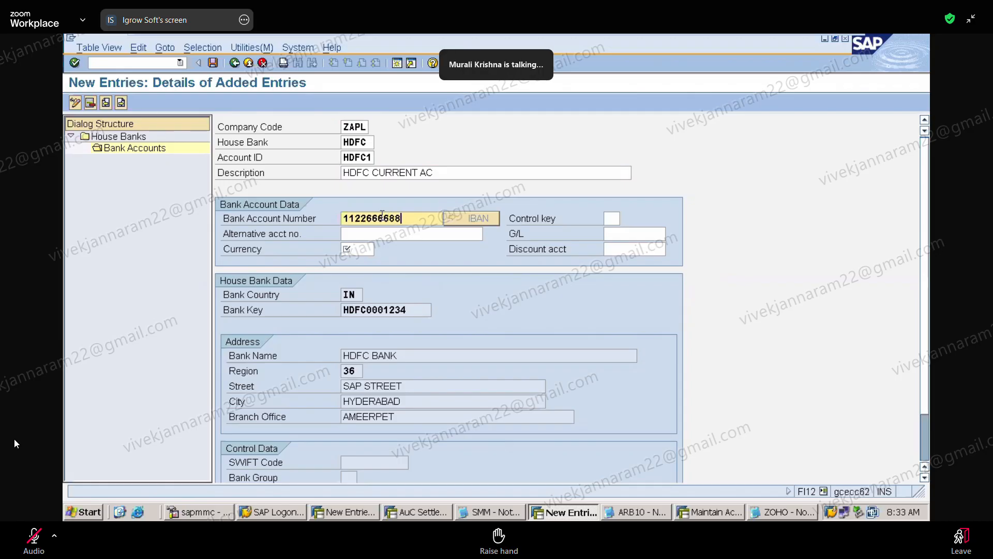
text(88)
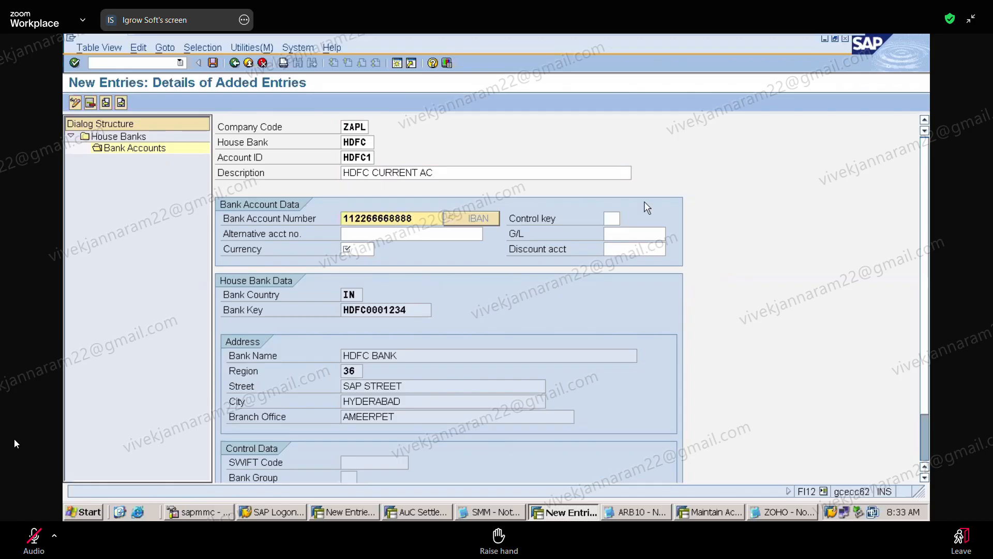
Try a different four-digit ending for the bank account number and restore the original digits.
key(BackSpace)
key(BackSpace)
key(BackSpace)
key(BackSpace)
text(2025)
key(BackSpace)
key(BackSpace)
key(BackSpace)
key(BackSpace)
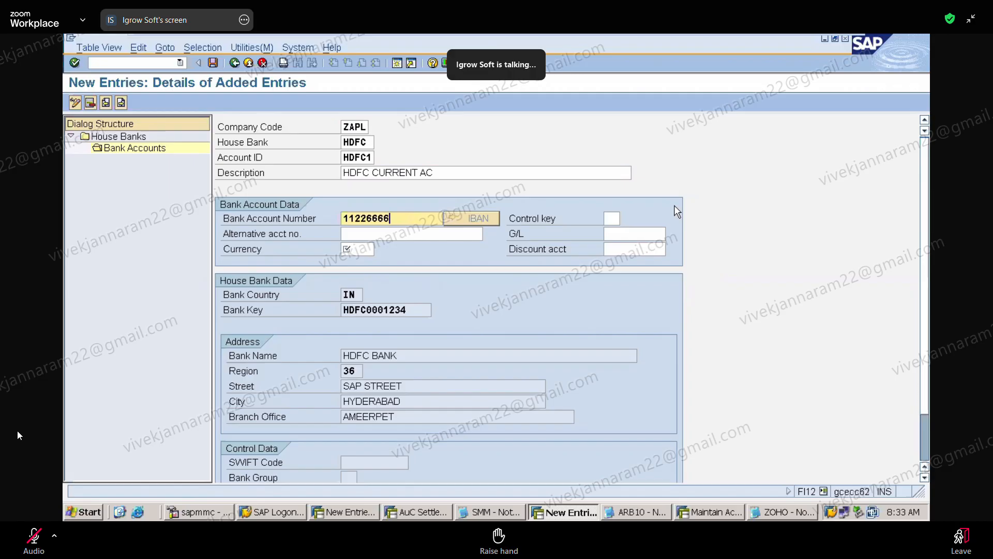
text(8888)
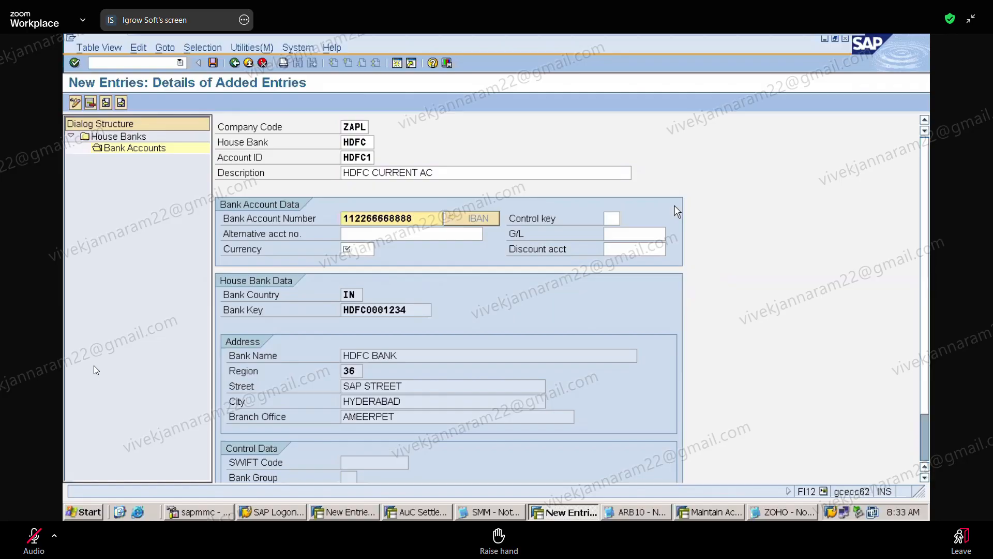
Assign G/L account 200000 to the bank account HDFC1.
click(629, 238)
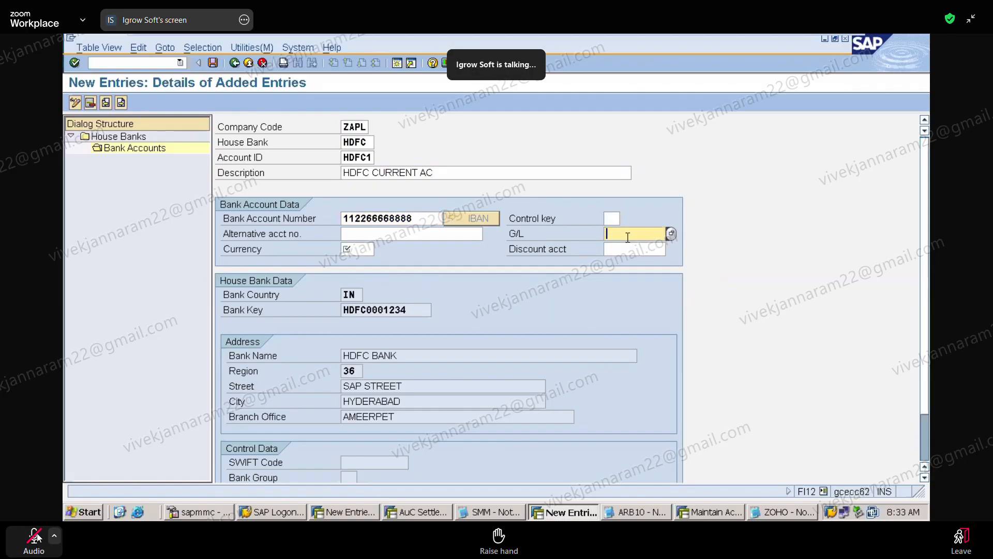
text(2)
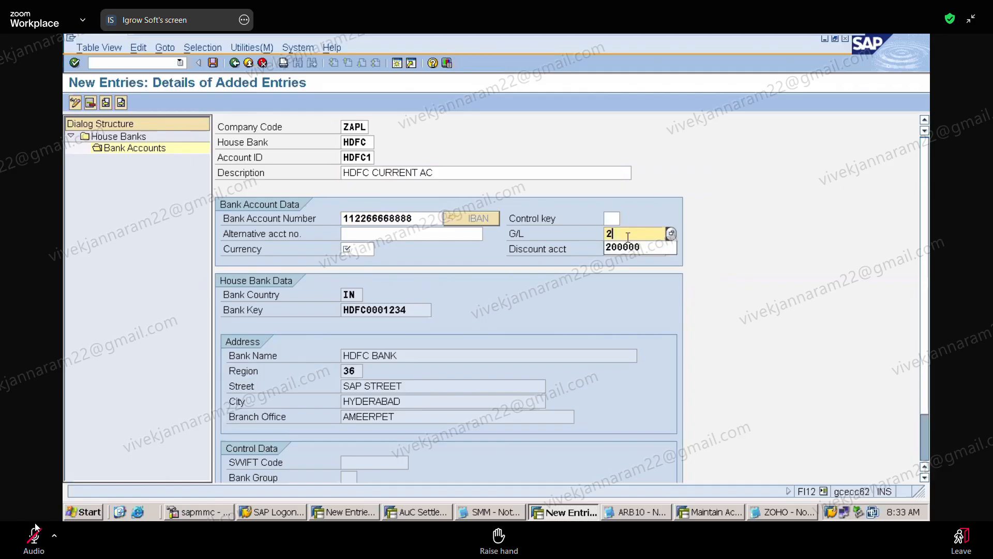
click(632, 248)
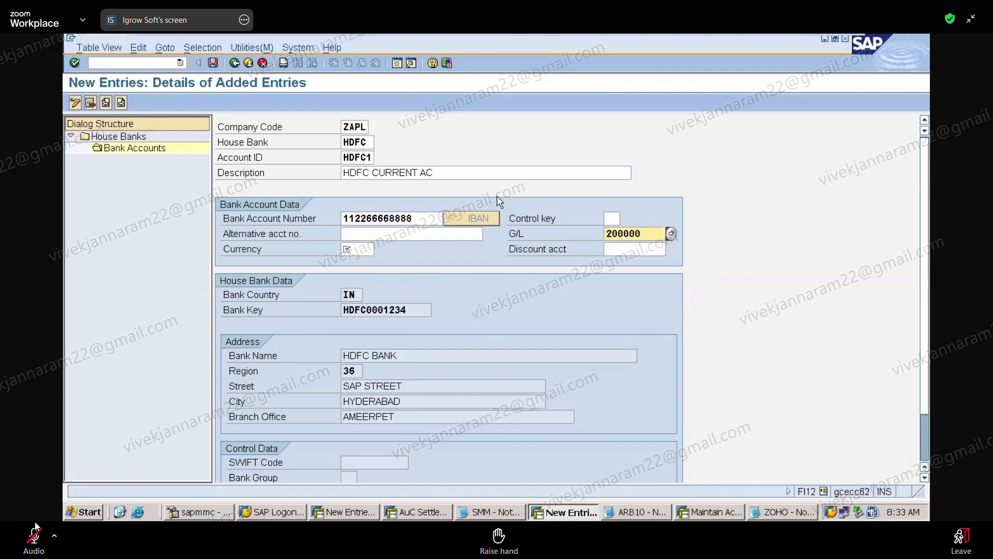